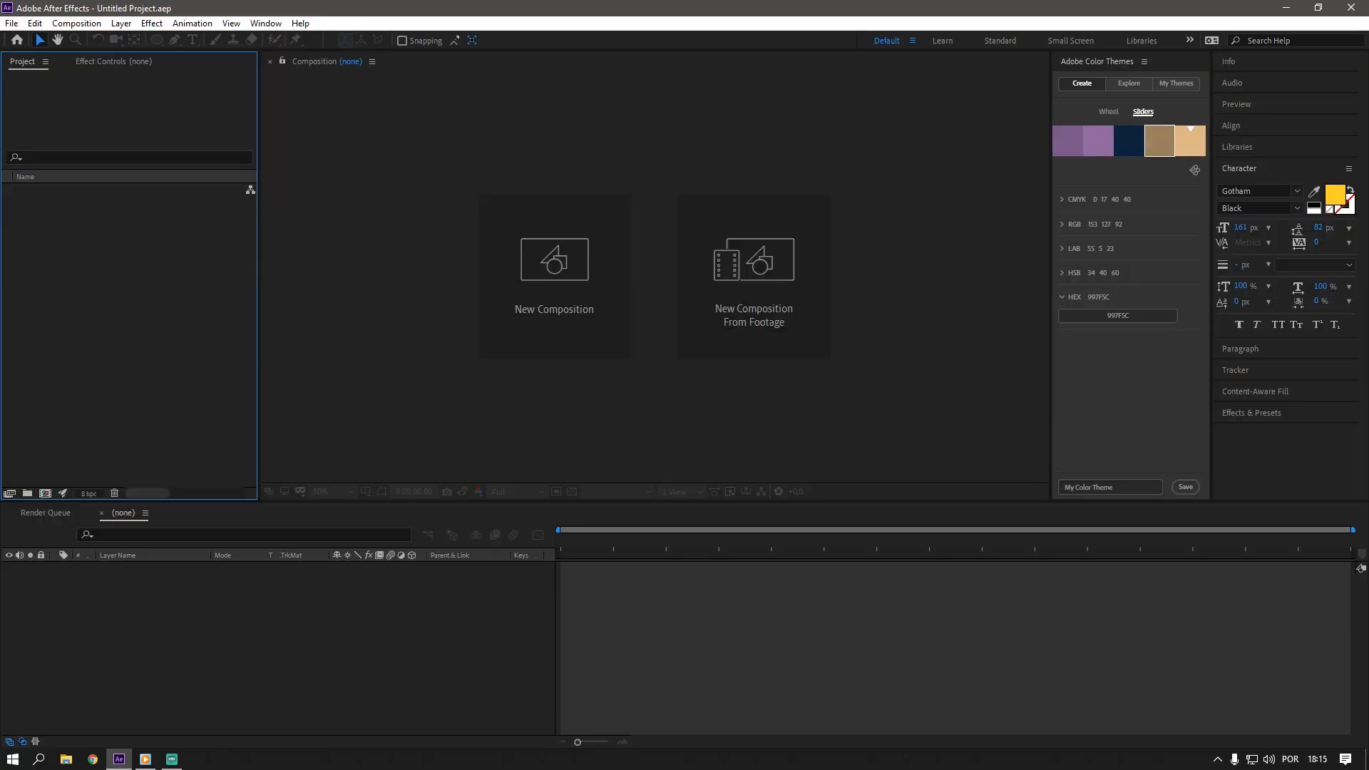
# - Create a 1920 × 1080, 24 fps composition named Slug with a duration of 10 seconds
pyautogui.click(568, 336)
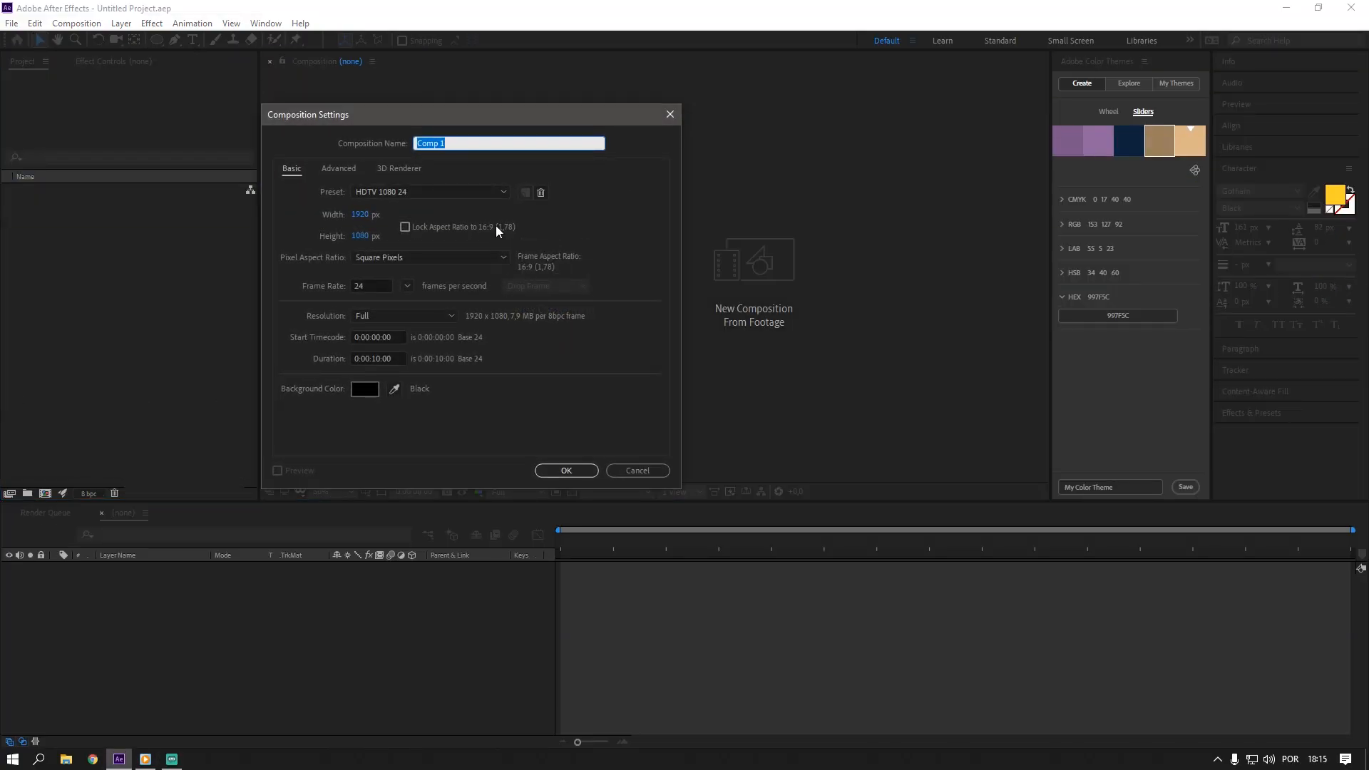
pyautogui.write('Slug')
pyautogui.click(377, 357)
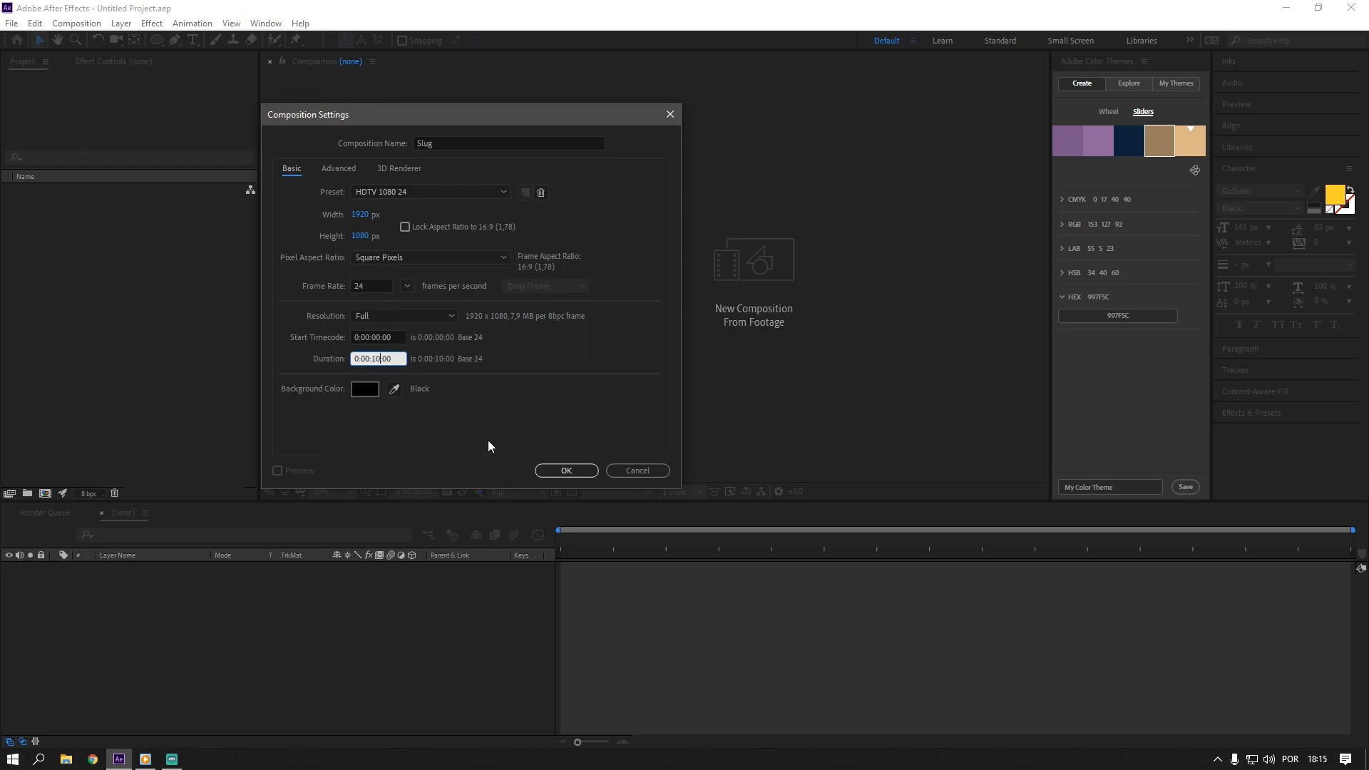
pyautogui.click(571, 473)
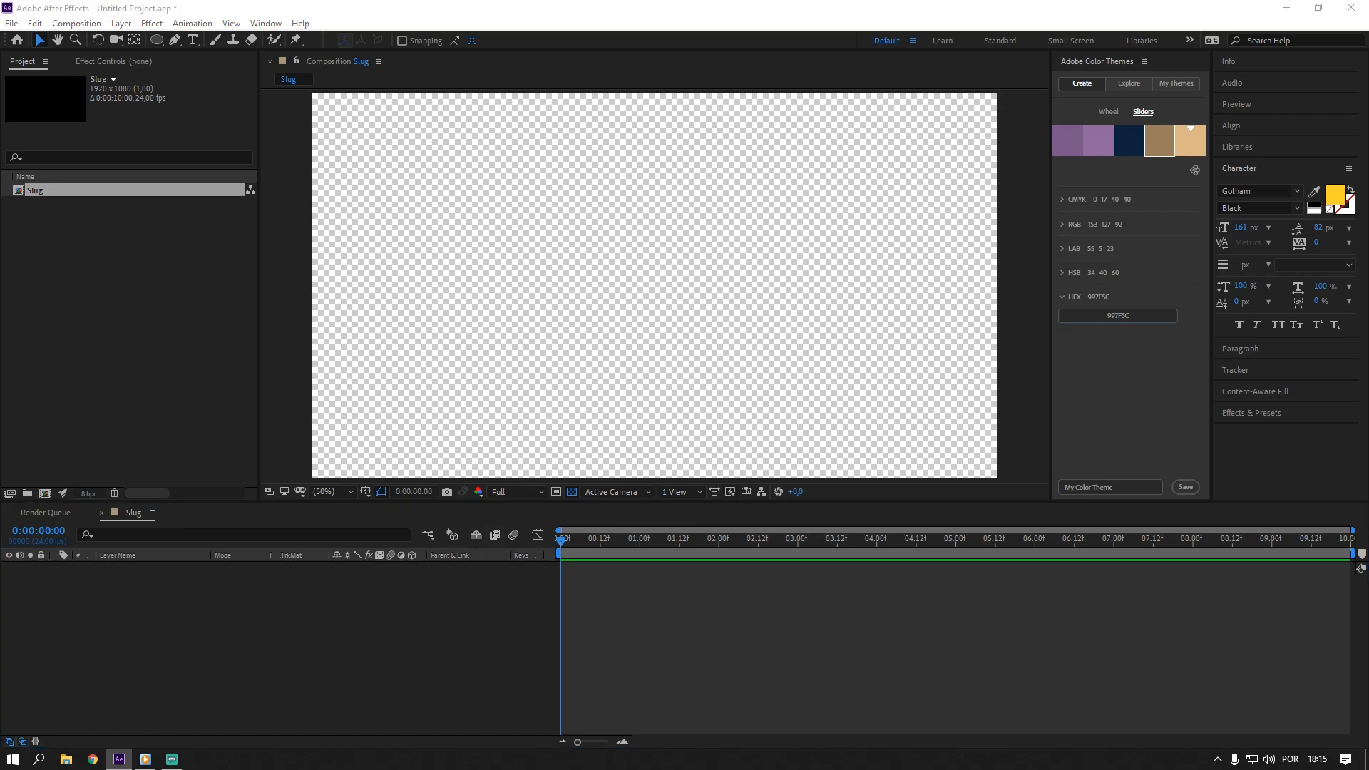
# - Import Slug.ai as a composition with Layer Size footage dimensions and open the imported Slug 2 composition
pyautogui.moveTo(132, 388); pyautogui.dragTo(143, 344)
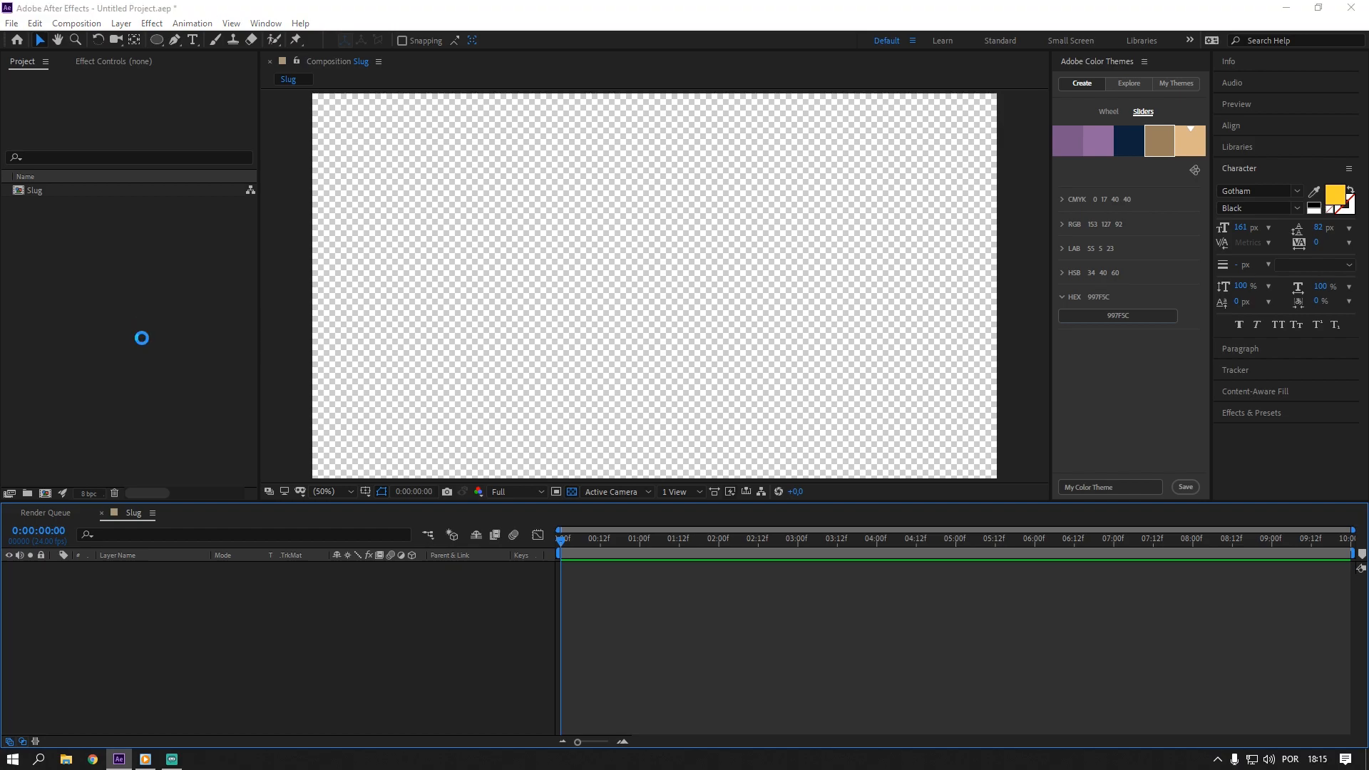
pyautogui.moveTo(139, 15); pyautogui.dragTo(681, 290)
pyautogui.click(678, 315)
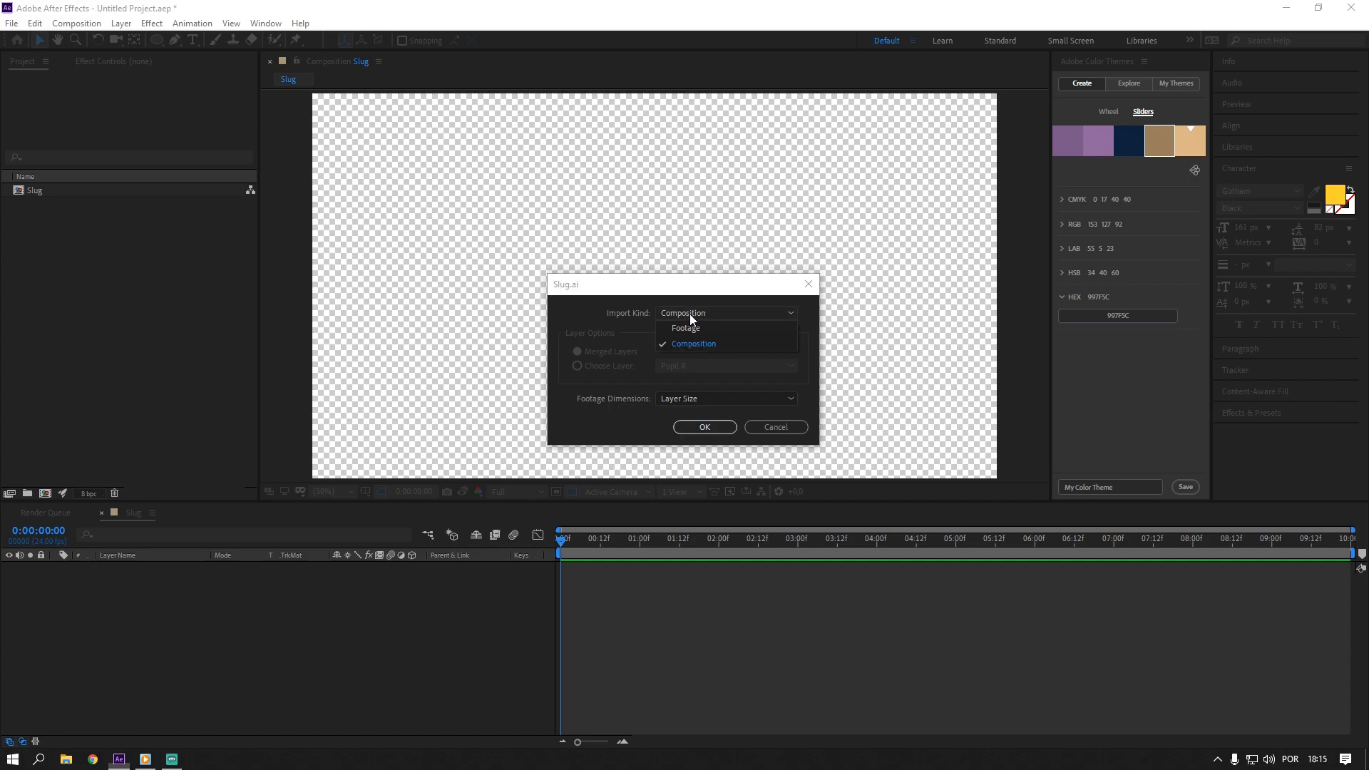
pyautogui.click(687, 340)
pyautogui.click(722, 396)
pyautogui.click(722, 400)
pyautogui.click(699, 430)
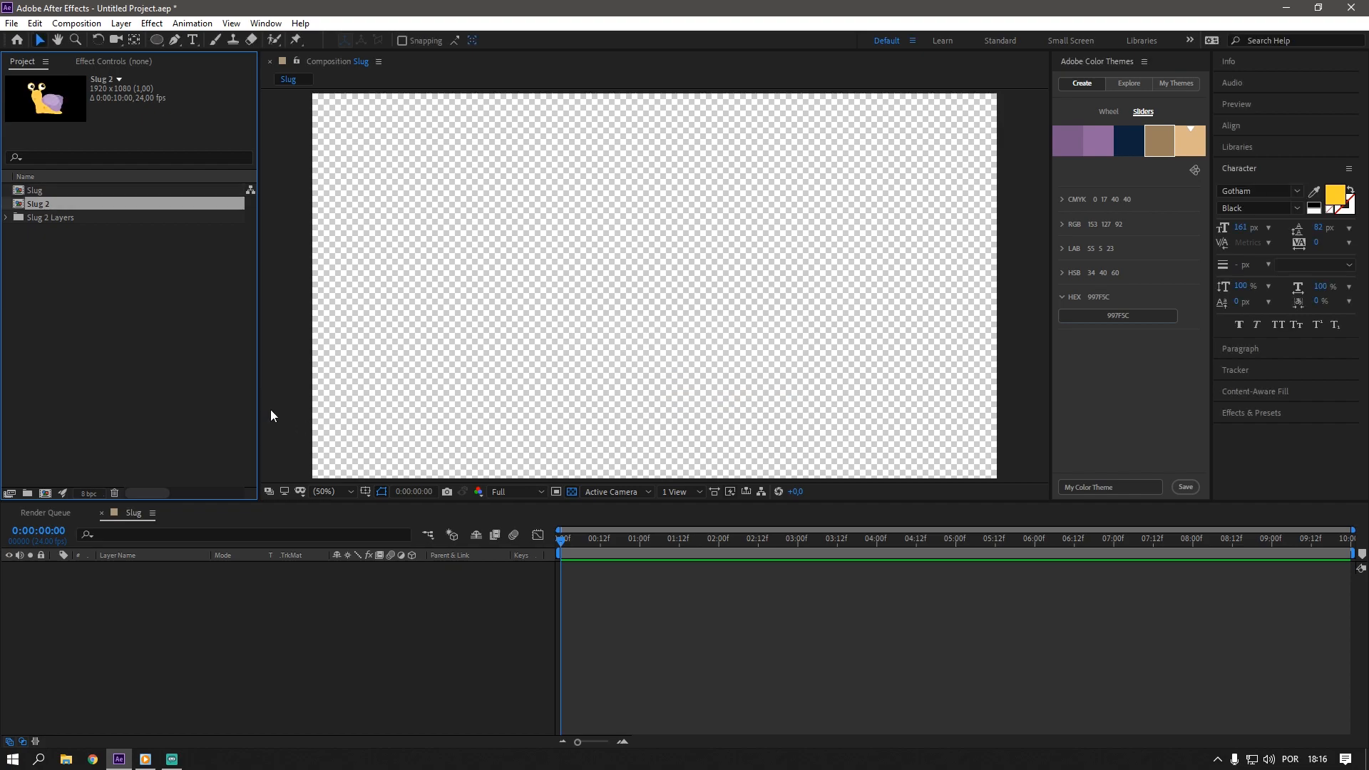
pyautogui.doubleClick(40, 206)
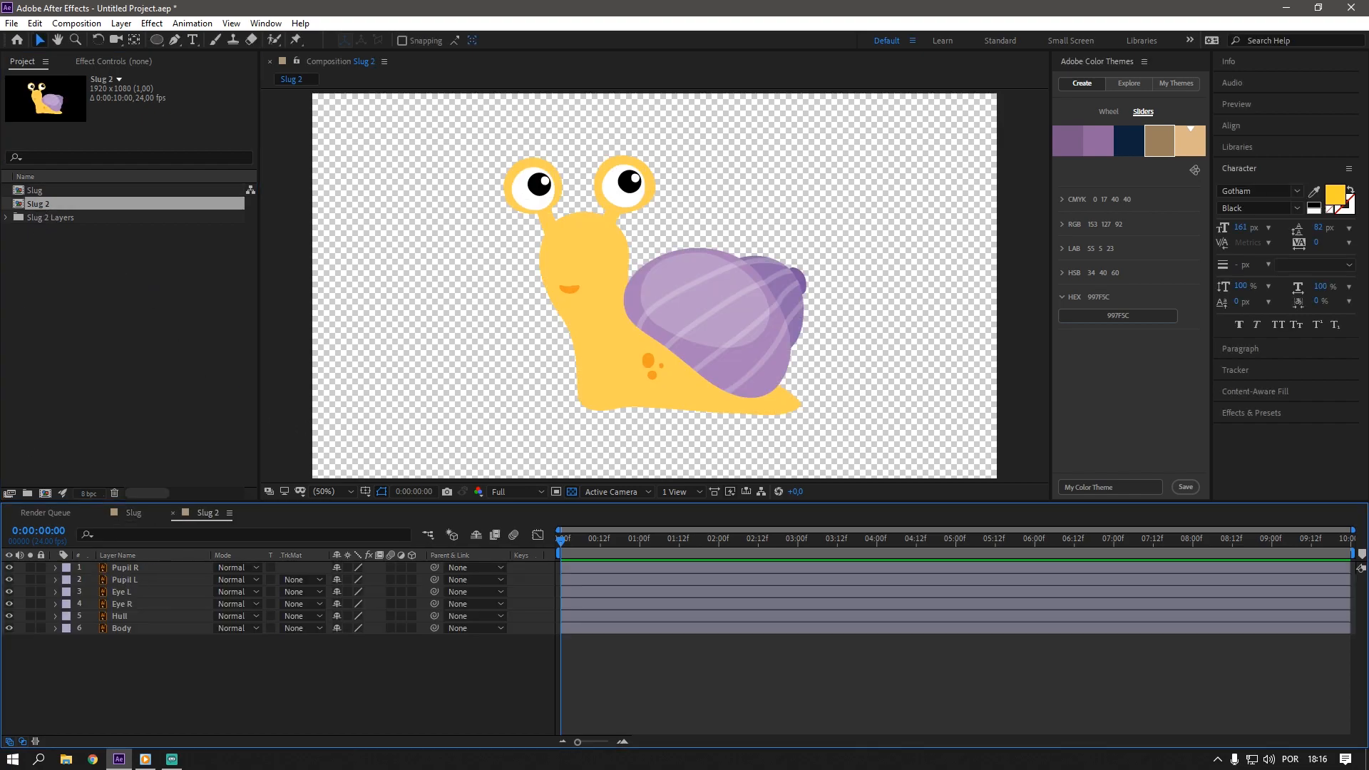
pyautogui.hotkey('alt', 'Tab')
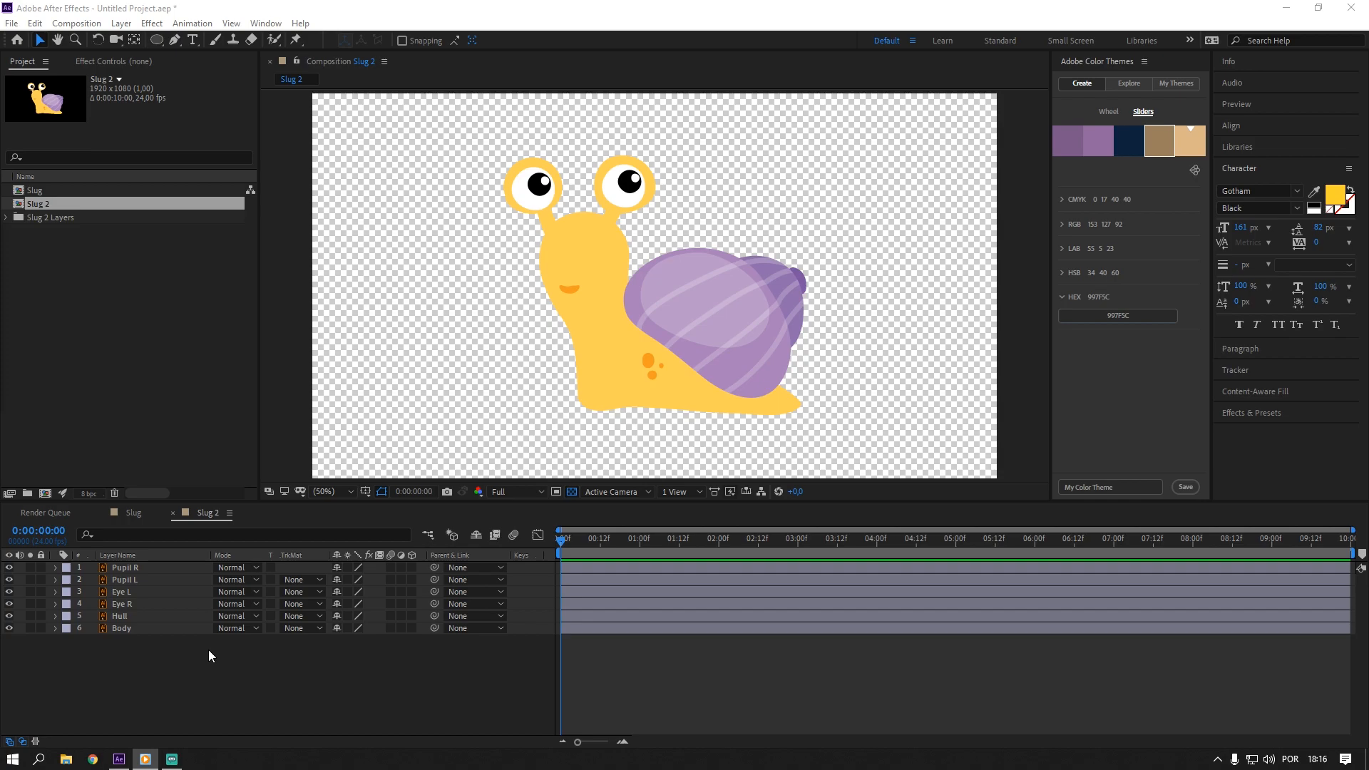
# - Place five puppet pins on the Body layer, at the head, neck, lower front, mid-base and tail
pyautogui.click(295, 40)
pyautogui.click(112, 630)
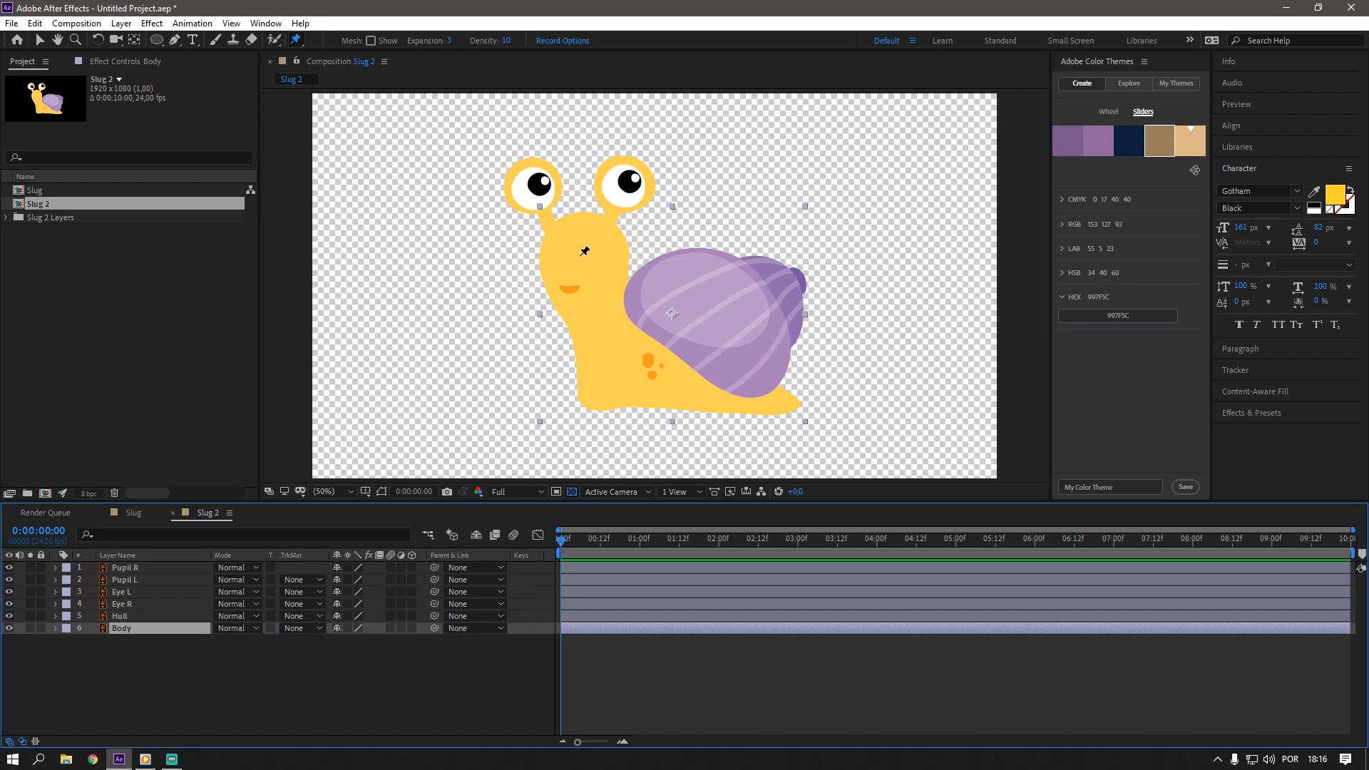
pyautogui.click(581, 257)
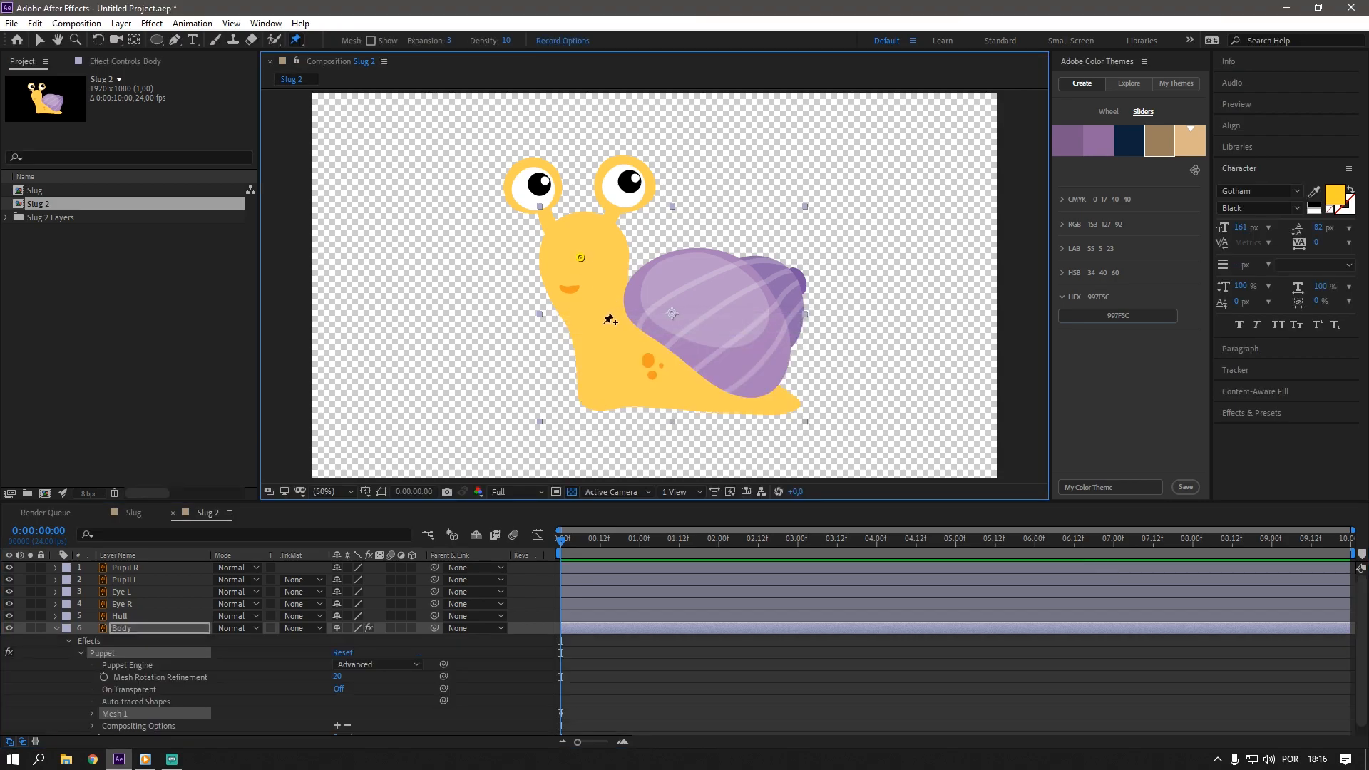
pyautogui.click(600, 326)
pyautogui.click(601, 382)
pyautogui.click(666, 382)
pyautogui.click(759, 395)
# - Test the Body layer's deformation by temporarily moving its head and neck puppet pins
pyautogui.moveTo(760, 398)
pyautogui.mouseDown()
pyautogui.moveTo(729, 402)
pyautogui.moveTo(758, 382)
pyautogui.moveTo(726, 406)
pyautogui.moveTo(755, 401)
pyautogui.mouseUp()
pyautogui.moveTo(578, 264)
pyautogui.mouseDown()
pyautogui.moveTo(626, 276)
pyautogui.moveTo(568, 277)
pyautogui.moveTo(614, 279)
pyautogui.moveTo(581, 257)
pyautogui.mouseUp()
pyautogui.moveTo(599, 326); pyautogui.dragTo(627, 315)
pyautogui.hotkey('ctrl', 'z')
pyautogui.moveTo(580, 258); pyautogui.dragTo(617, 280)
# - Reveal the Body layer's keyframed properties and identify the position property of each puppet pin, including Puppet Pin 1
pyautogui.click(175, 630)
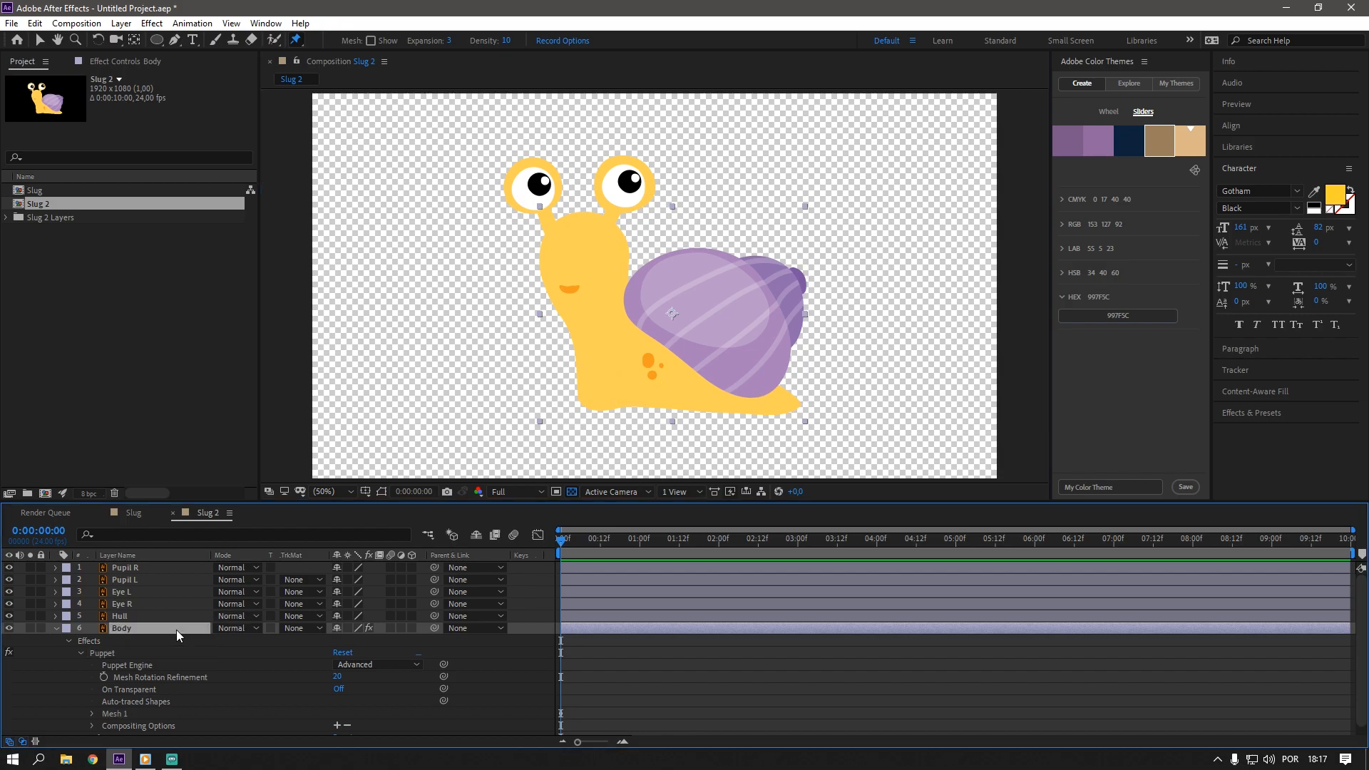
pyautogui.press('u')
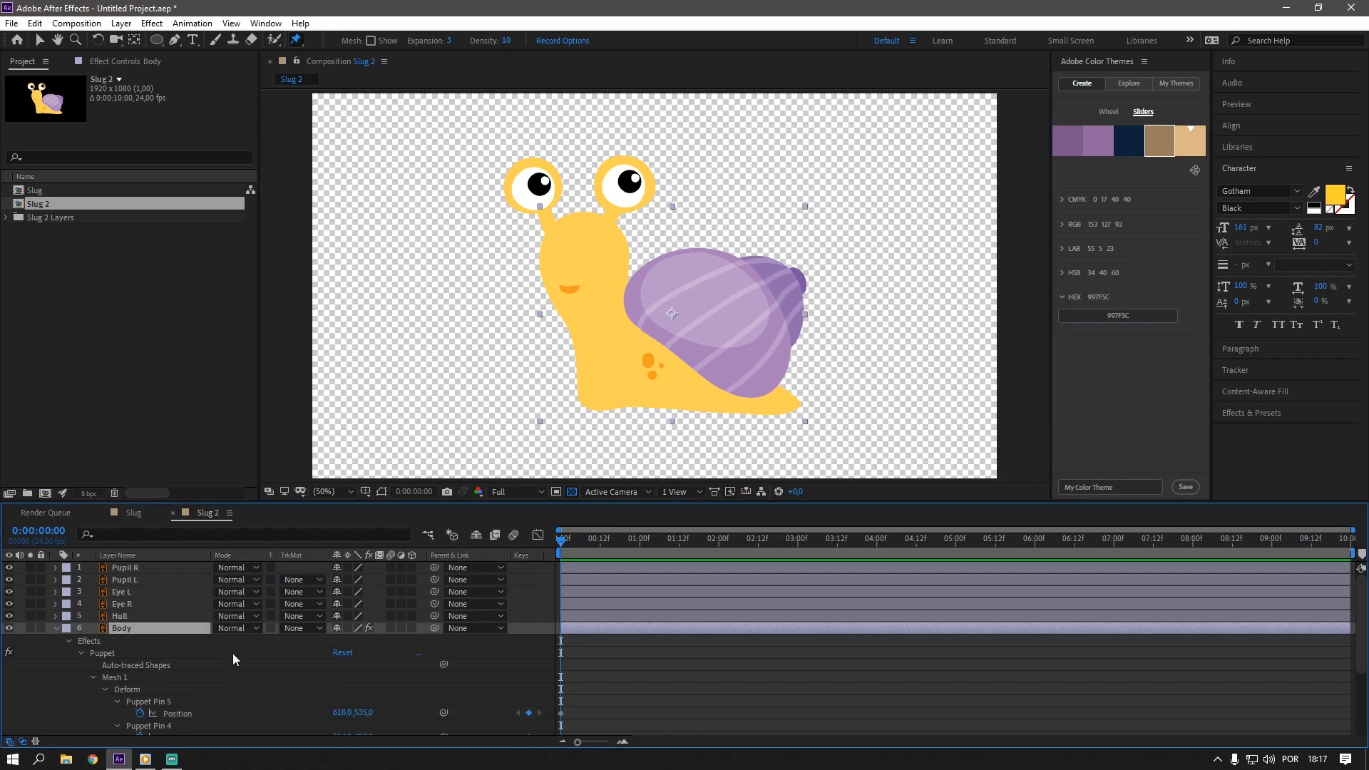
pyautogui.scroll(-3, 235, 666)
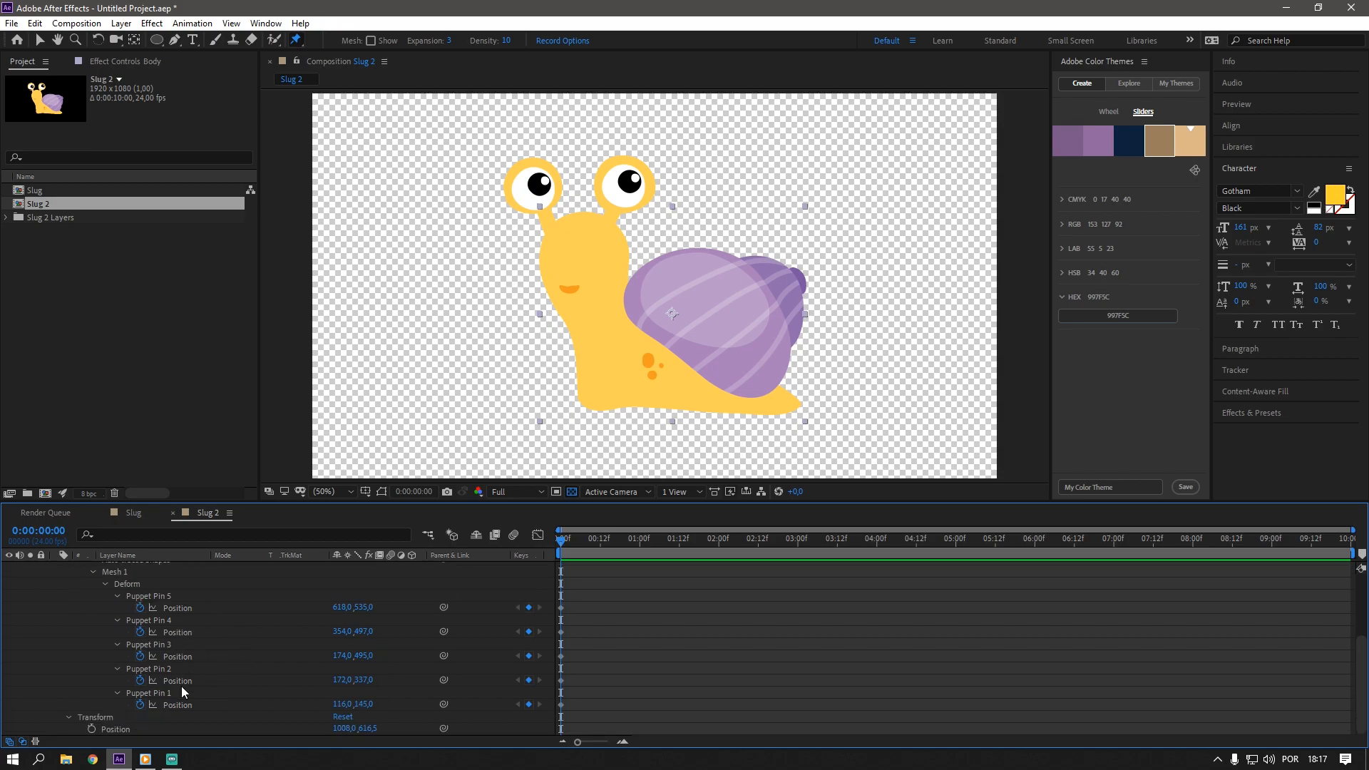
pyautogui.click(176, 706)
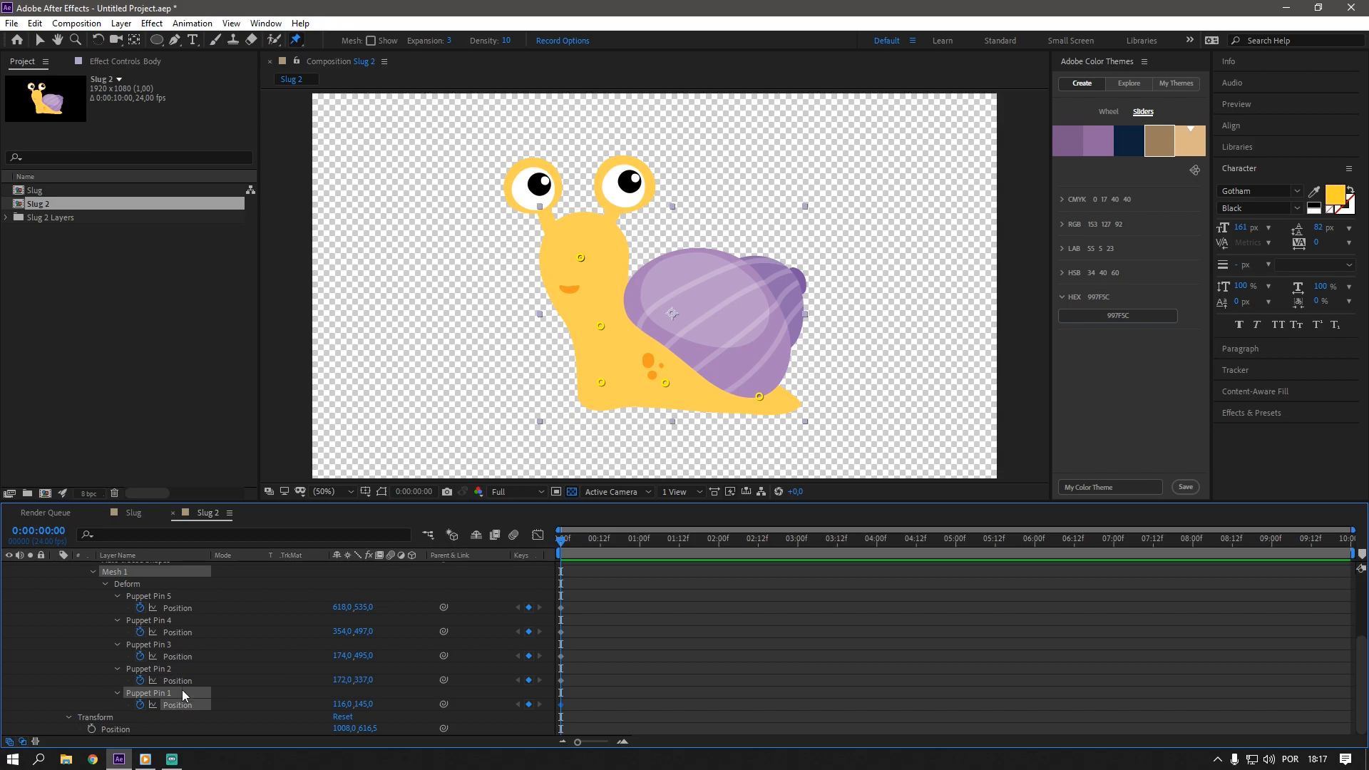
pyautogui.click(186, 682)
pyautogui.click(195, 658)
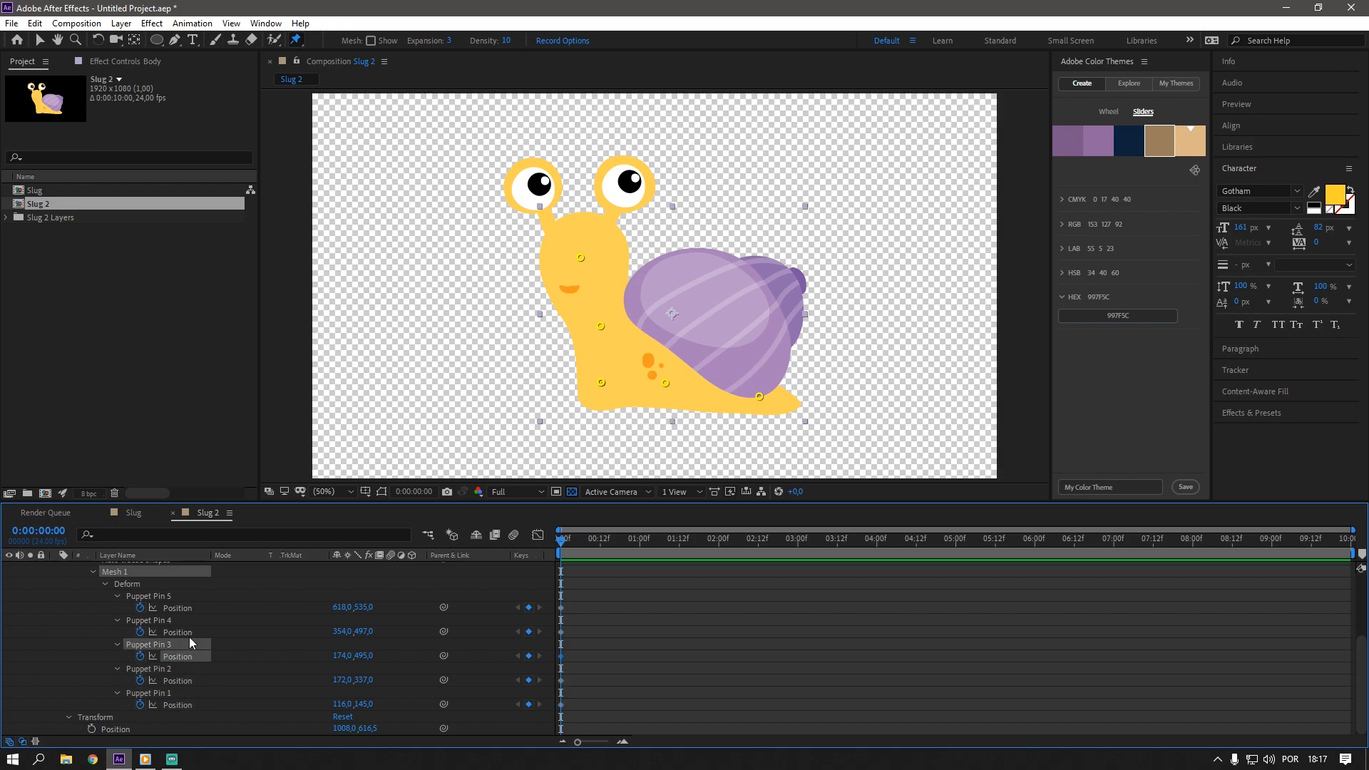
pyautogui.click(176, 706)
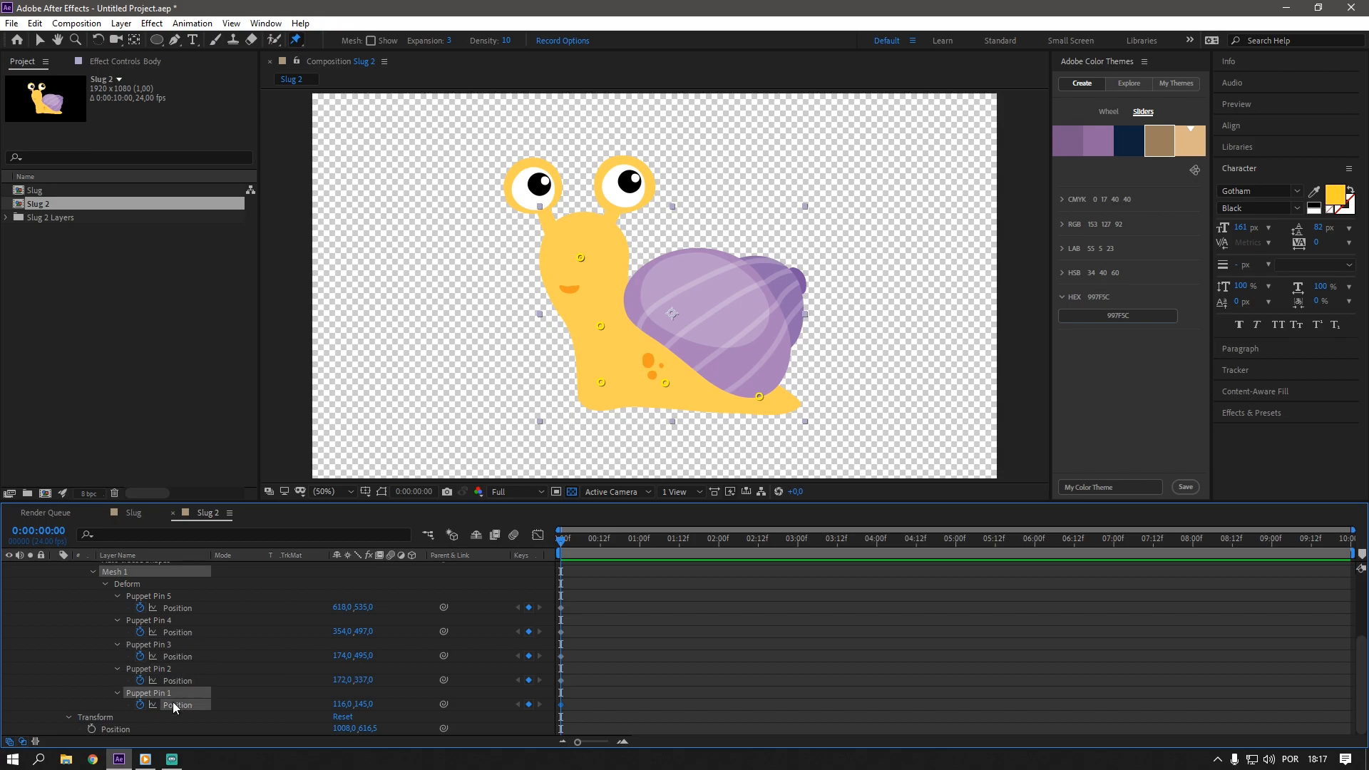
# - Move the Eye L layer's anchor point to the base of its eyestalk
pyautogui.scroll(3, 194, 678)
pyautogui.click(140, 589)
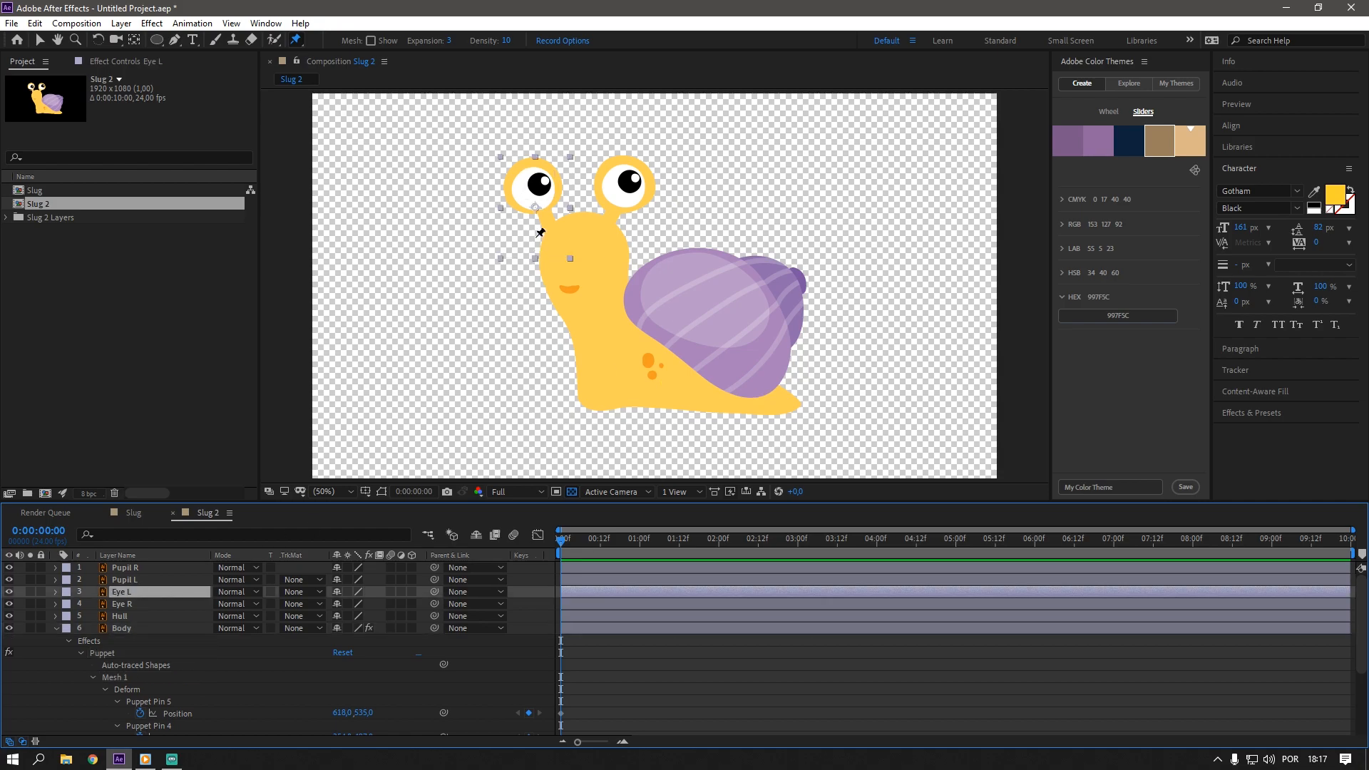
pyautogui.press('y')
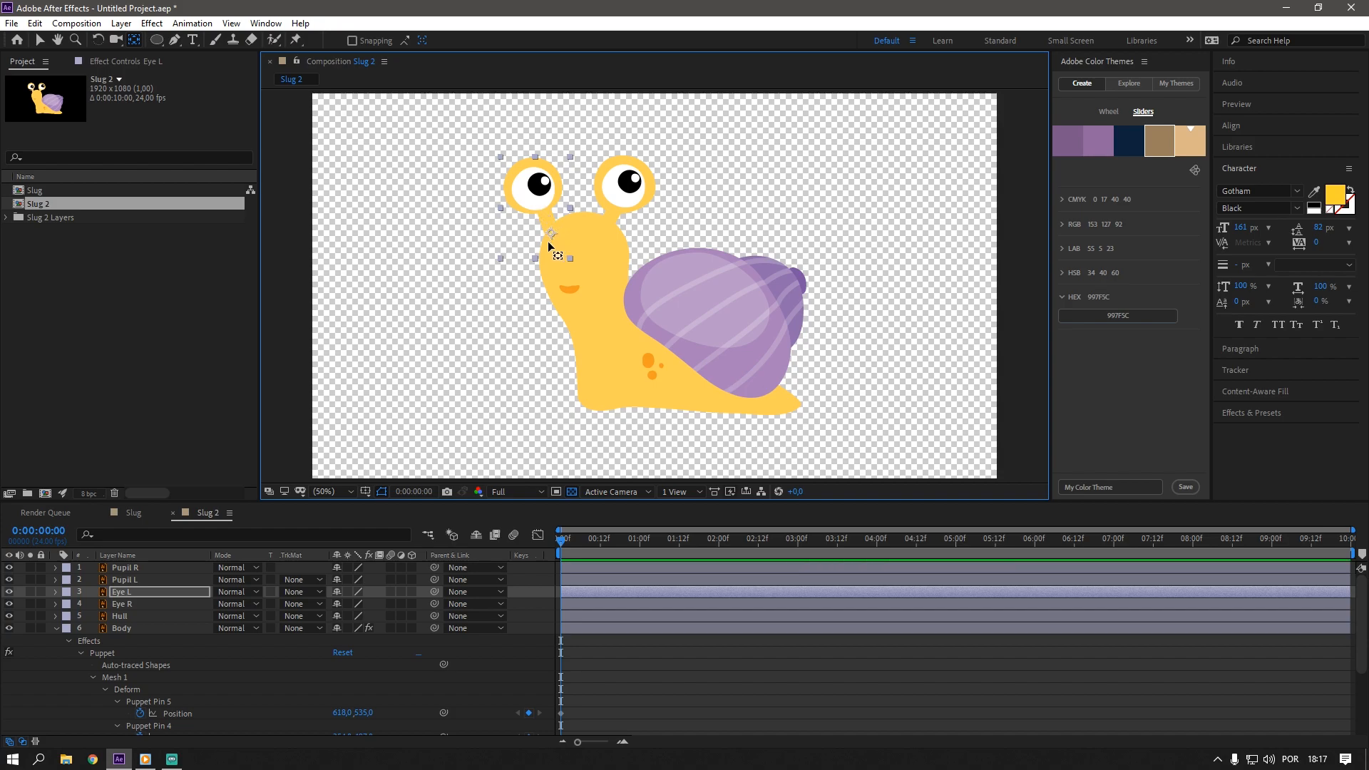
# - Try rotating Eye L around its new anchor point and undo the rotation
pyautogui.press('r')
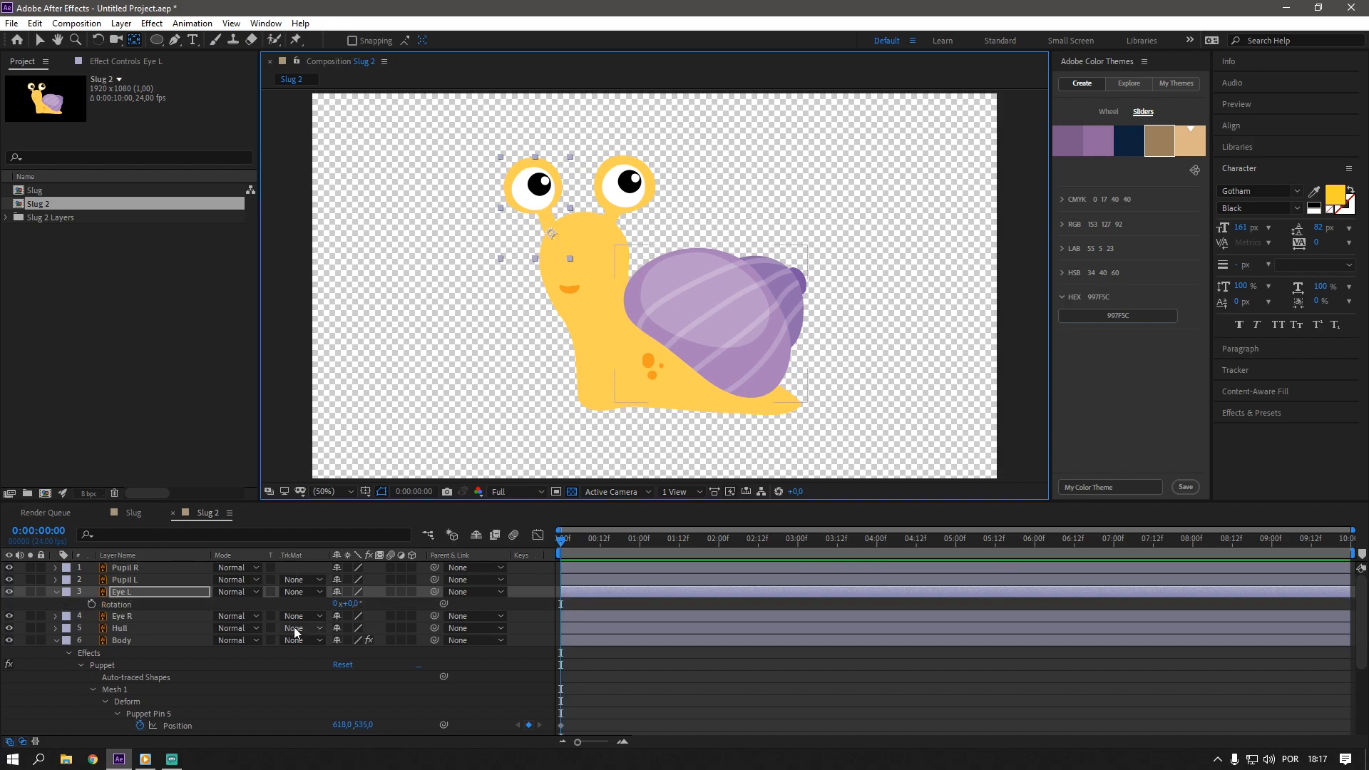
pyautogui.moveTo(349, 604); pyautogui.dragTo(396, 605)
pyautogui.hotkey('ctrl', 'z')
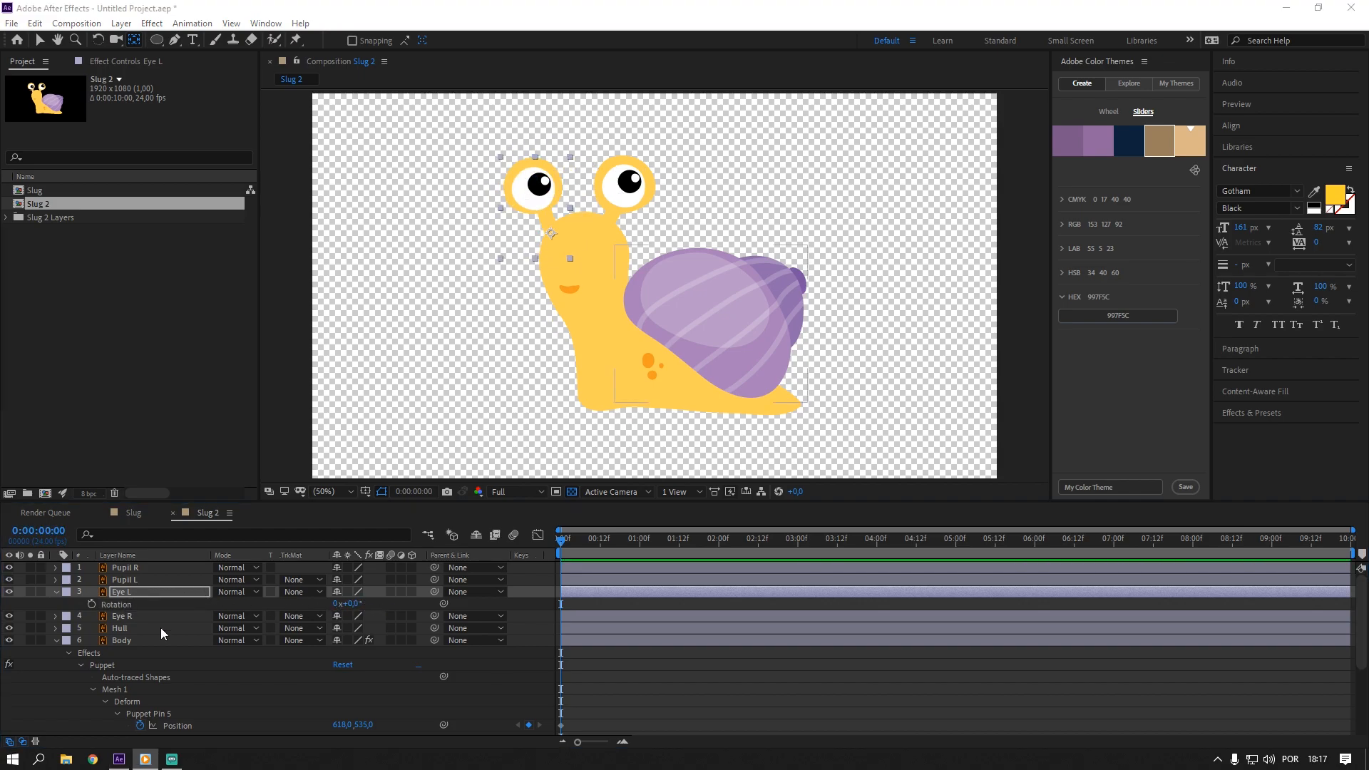
# - Reveal both eye layers' Position and link Eye L's Position by expression to the position of Body's Puppet Pin 1
pyautogui.keyDown('ctrl'); pyautogui.click(156, 616); pyautogui.keyUp('ctrl')
pyautogui.press('p')
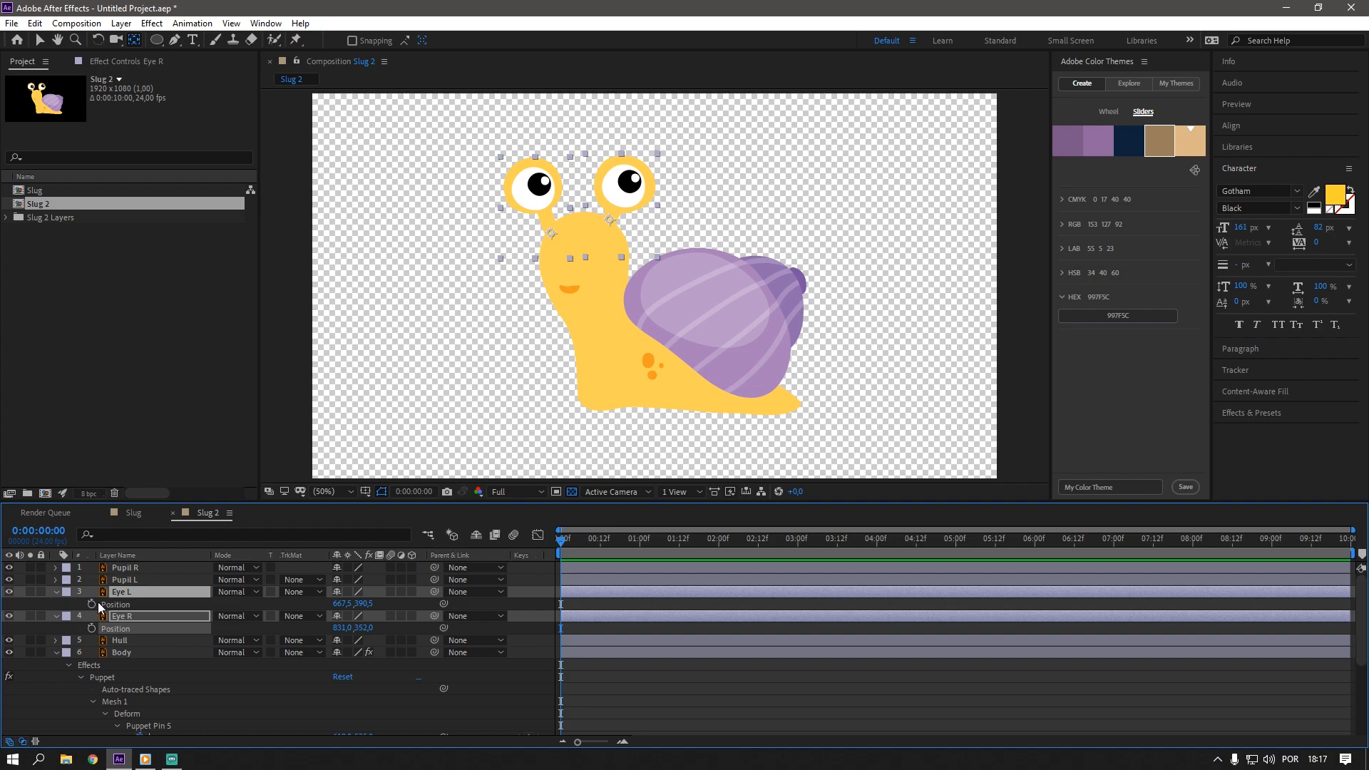
pyautogui.click(123, 592)
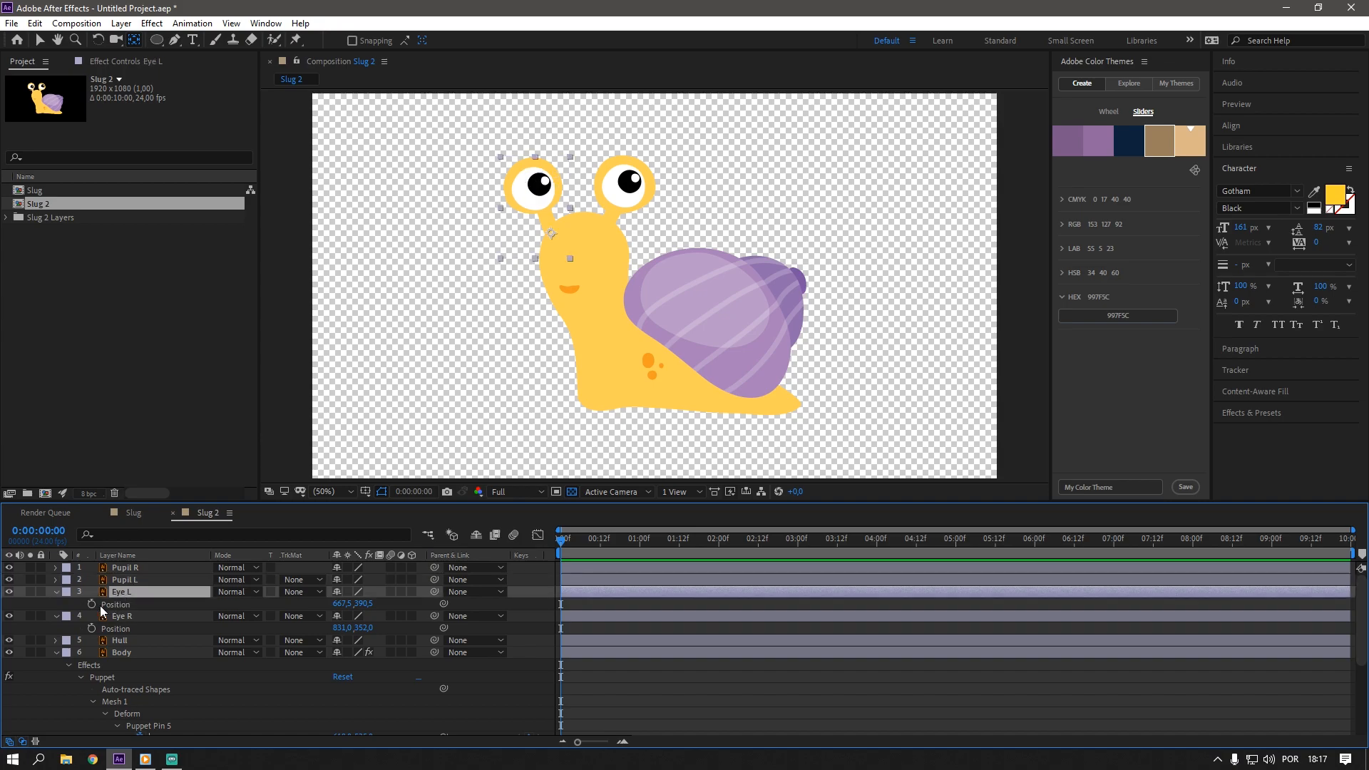
pyautogui.keyDown('alt'); pyautogui.click(91, 604); pyautogui.keyUp('alt')
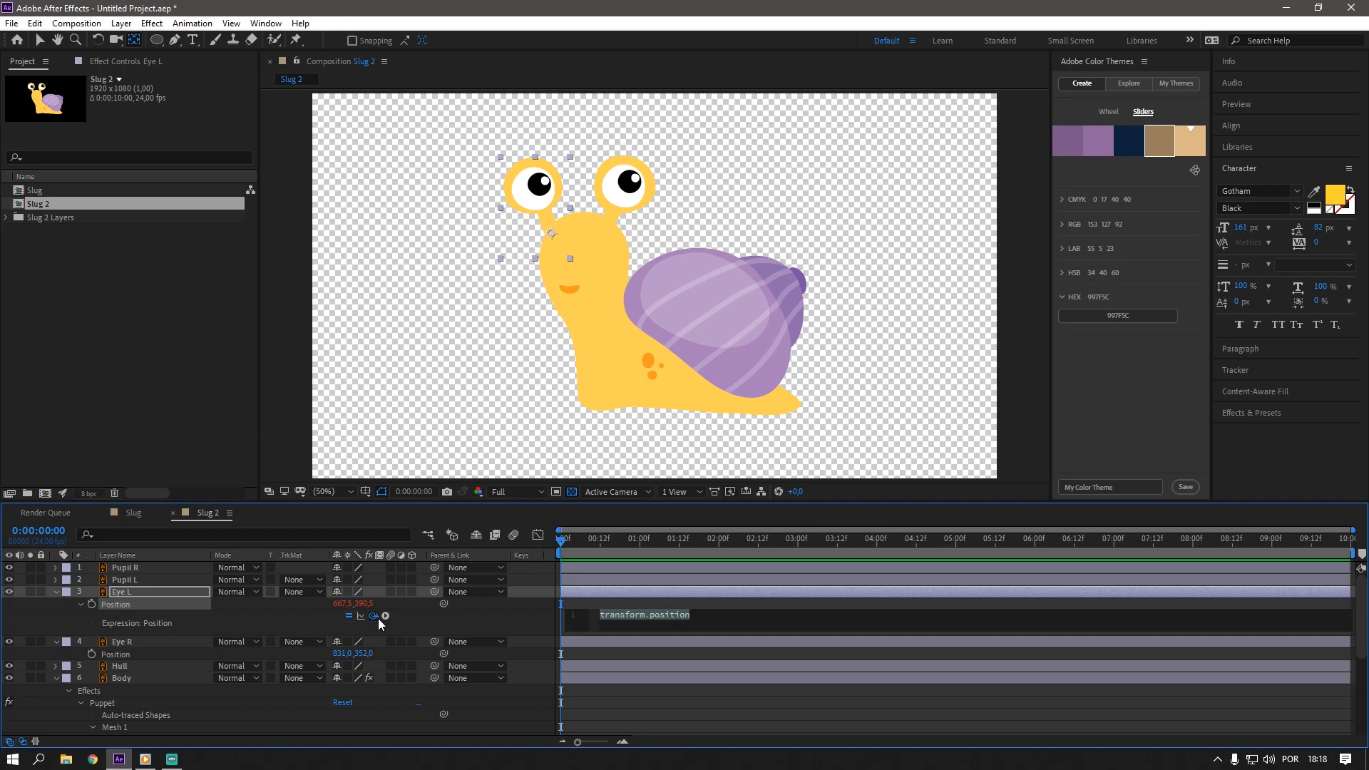
pyautogui.moveTo(397, 635); pyautogui.dragTo(177, 704)
pyautogui.scroll(2, 176, 704)
pyautogui.click(516, 606)
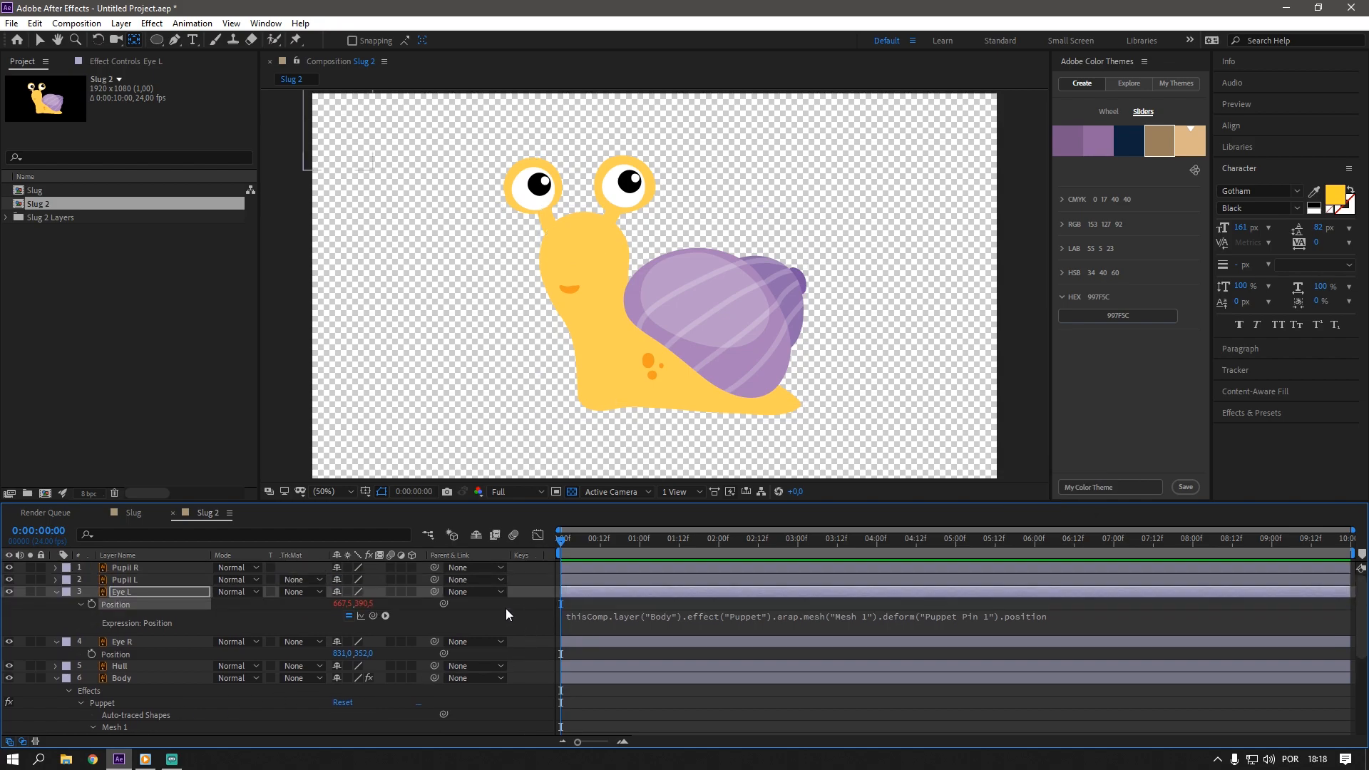
# - Link Eye R's Position by expression to the position of Body's Puppet Pin 1
pyautogui.click(142, 651)
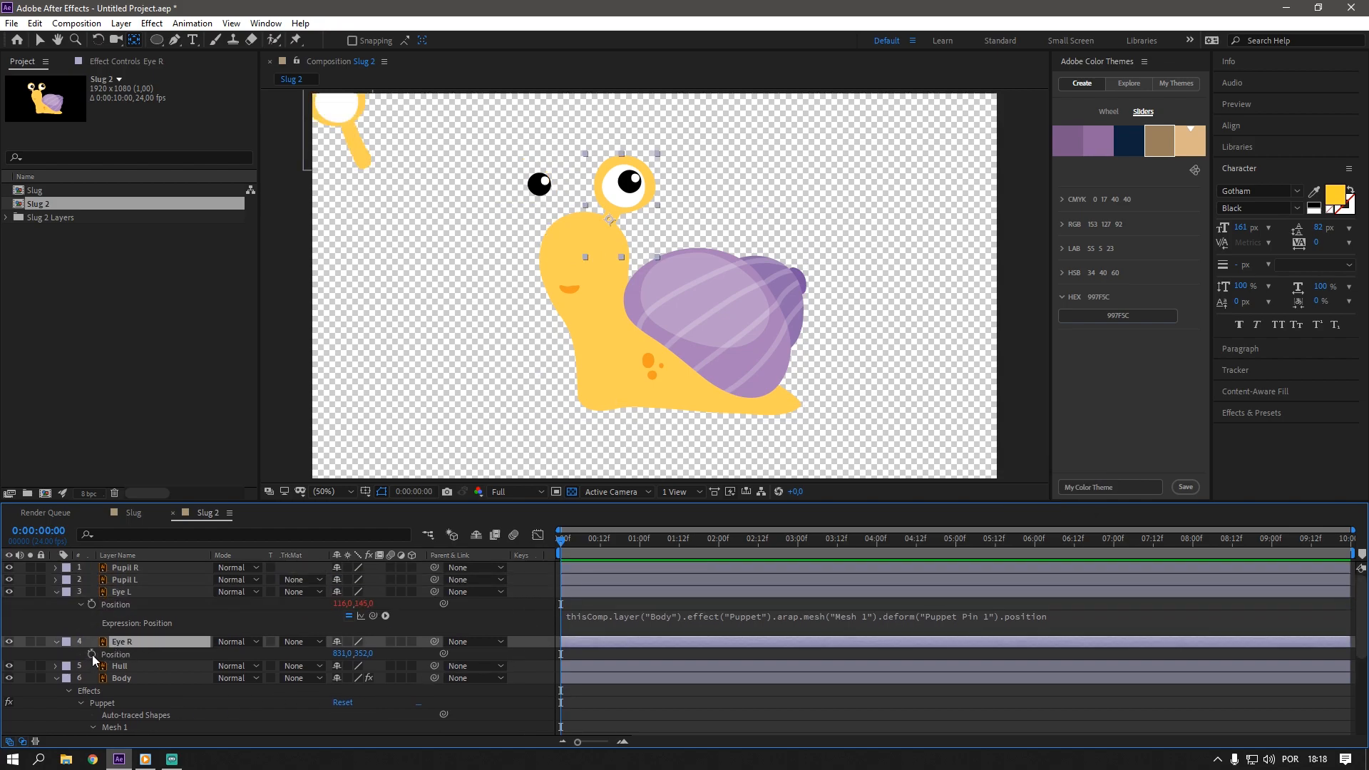
pyautogui.keyDown('alt'); pyautogui.click(91, 654); pyautogui.keyUp('alt')
pyautogui.moveTo(373, 665); pyautogui.dragTo(178, 704)
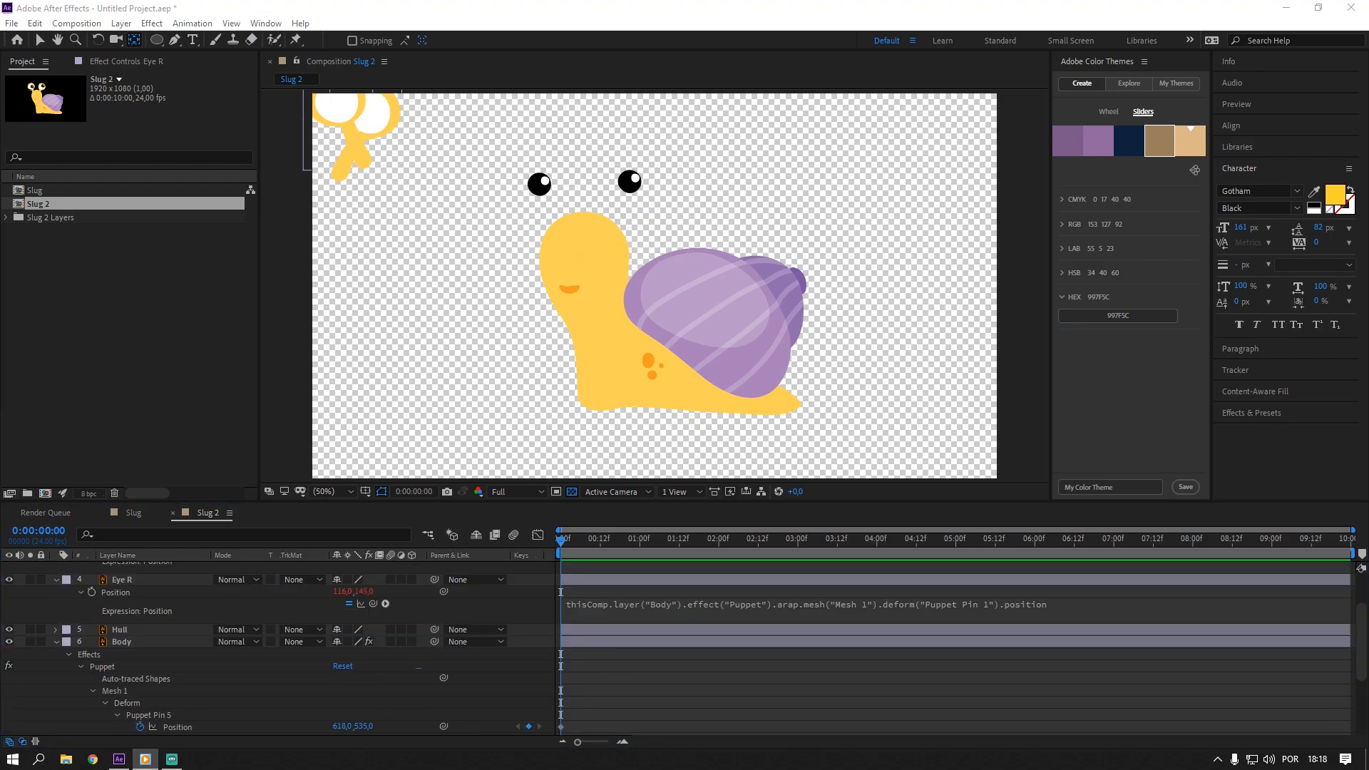
# - Compare Eye R's Position value with Body's Puppet Pin 1 position, and examine the displaced eyes relative to the Body layer
pyautogui.scroll(2, 285, 649)
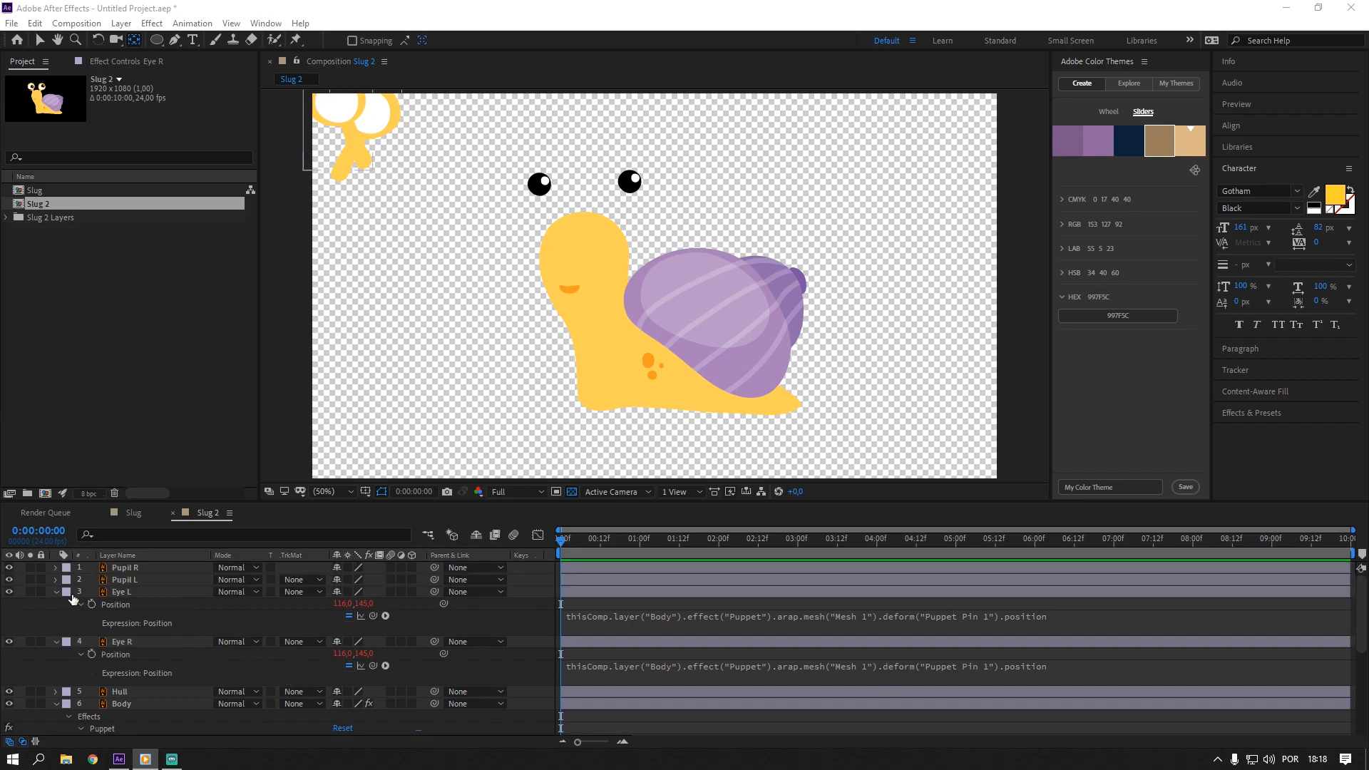
pyautogui.click(56, 592)
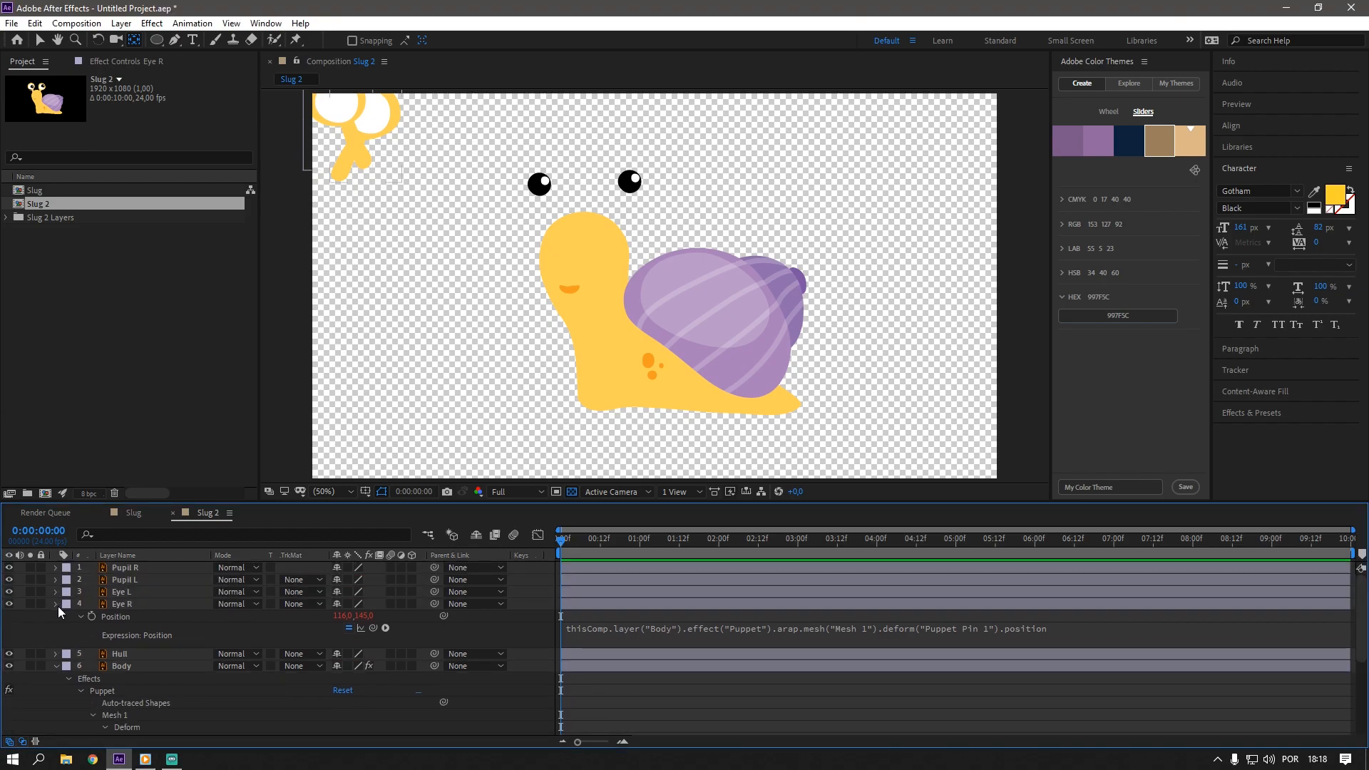
pyautogui.click(57, 606)
pyautogui.click(128, 605)
pyautogui.press('p')
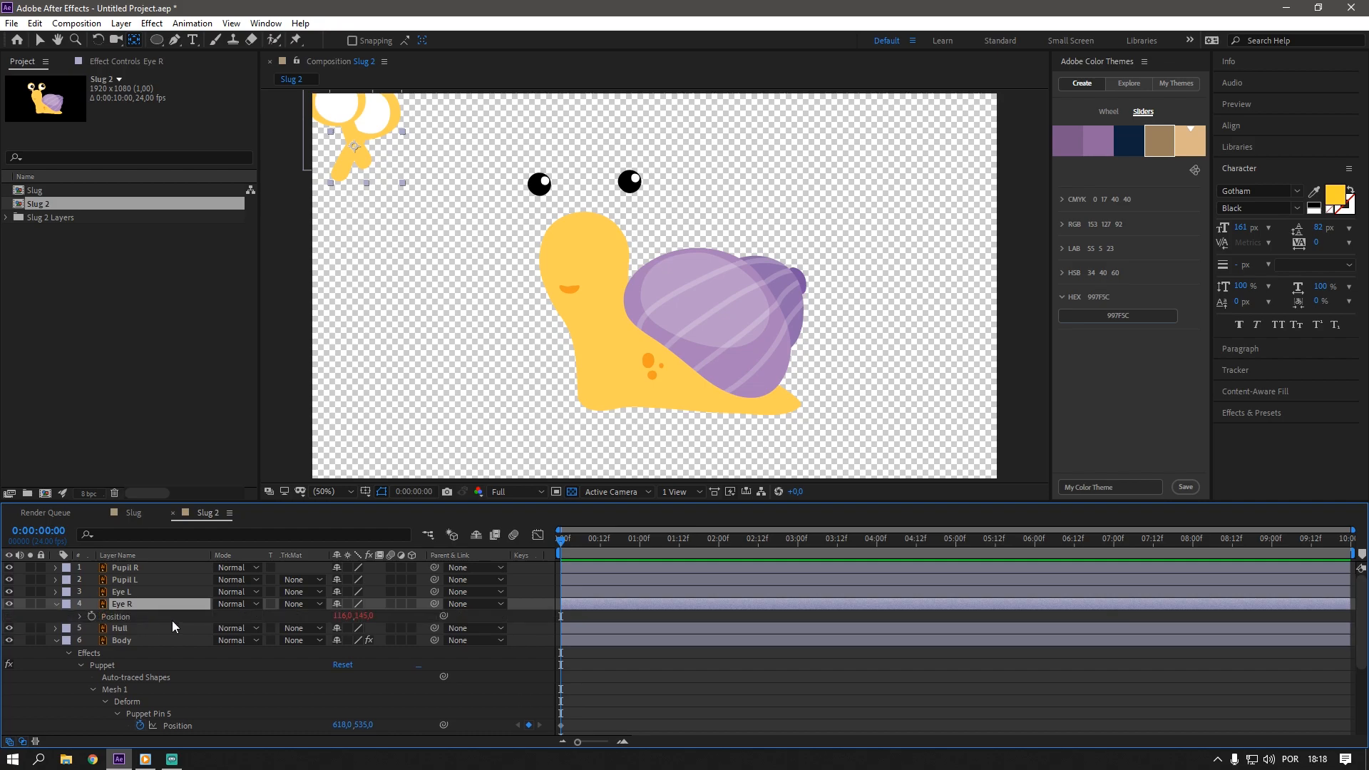
pyautogui.scroll(-5, 342, 623)
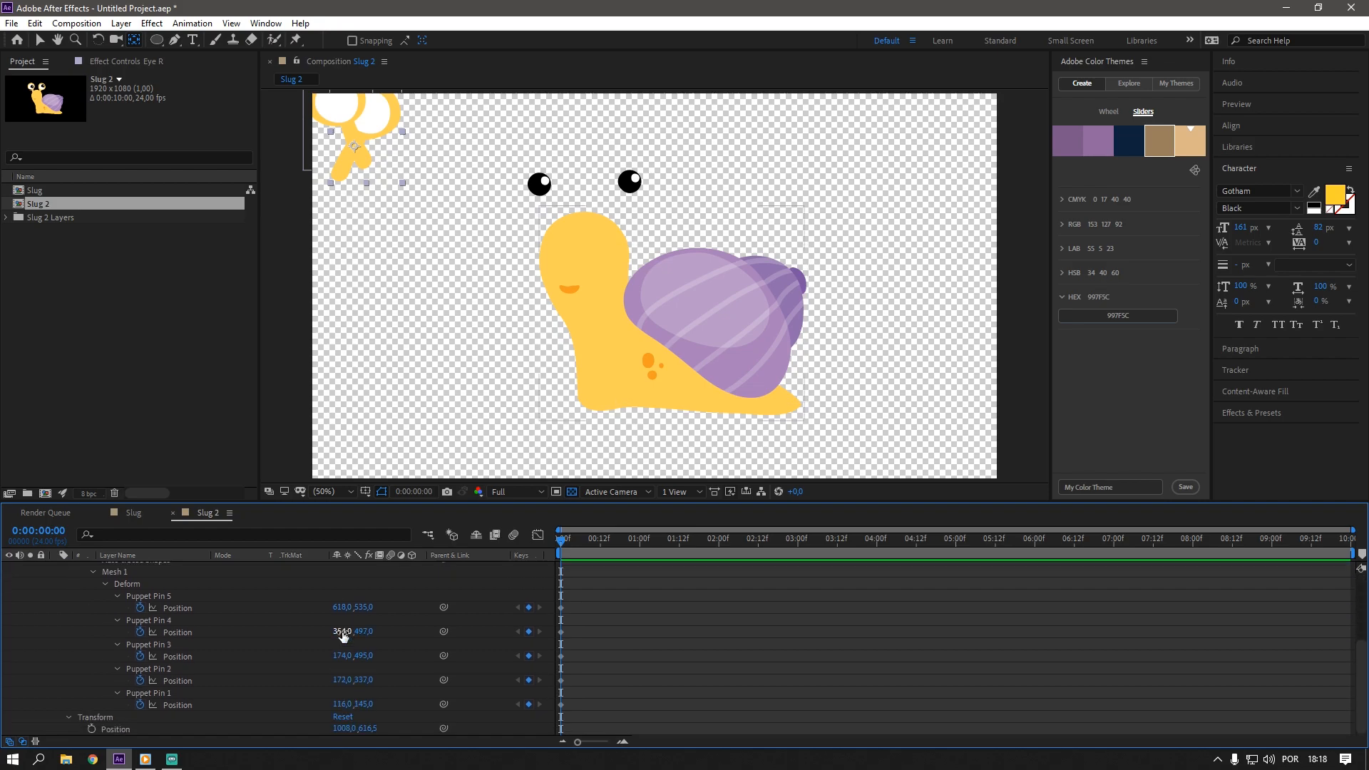
pyautogui.click(271, 704)
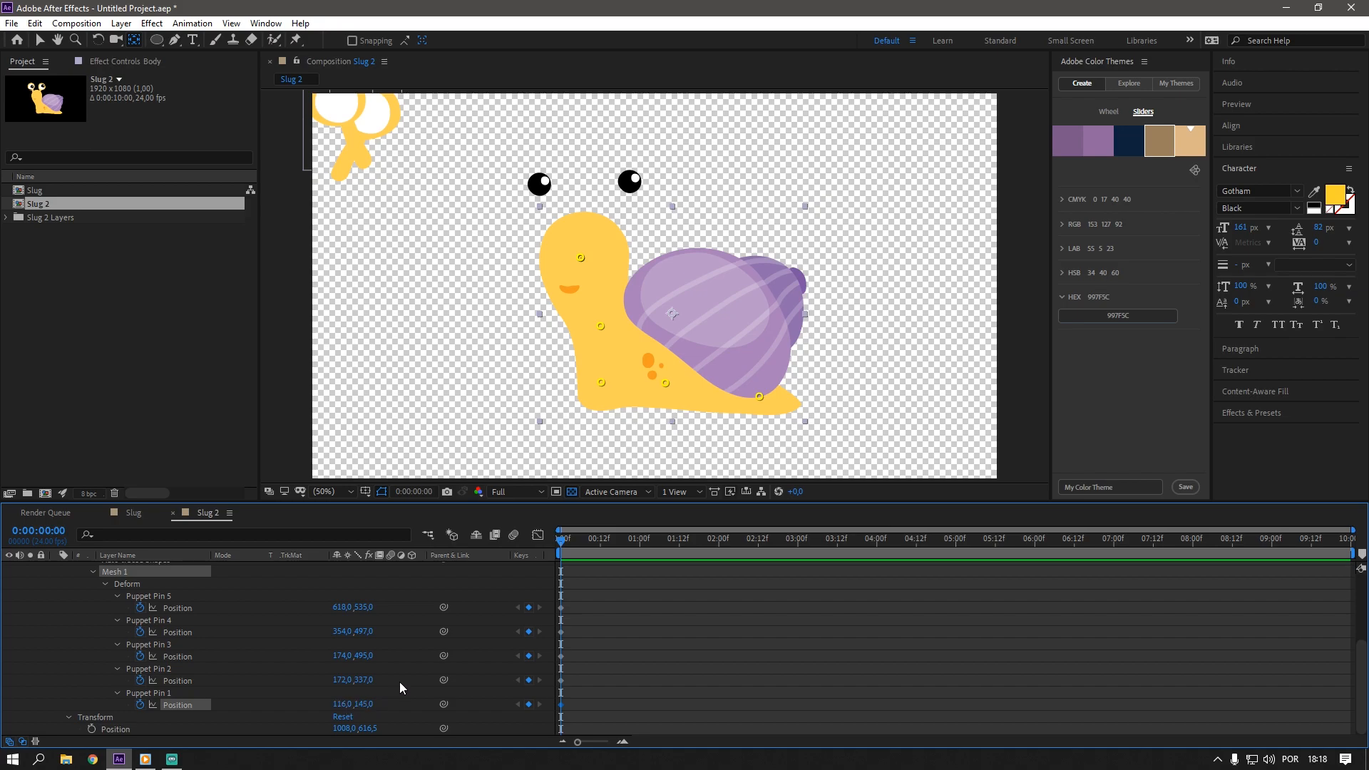
pyautogui.scroll(4, 399, 681)
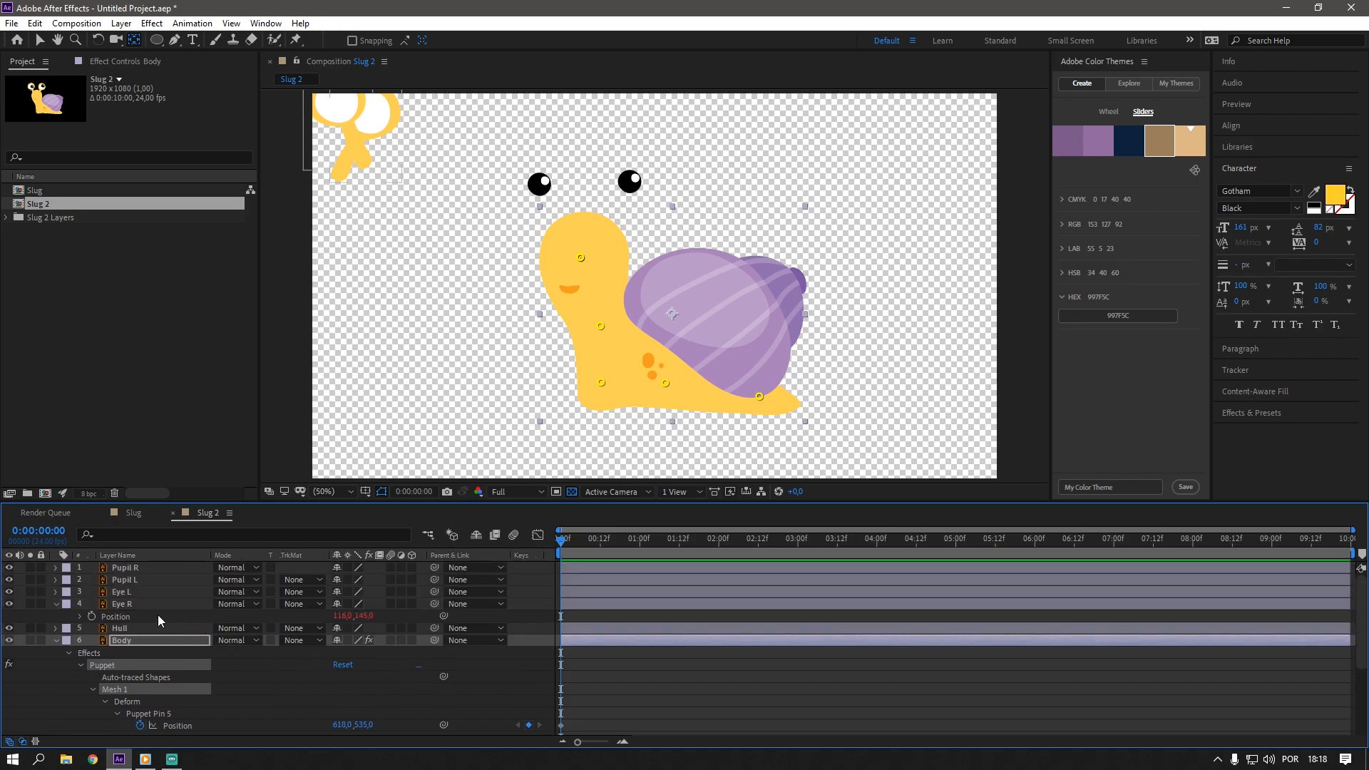
pyautogui.click(145, 616)
pyautogui.scroll(-3, 207, 640)
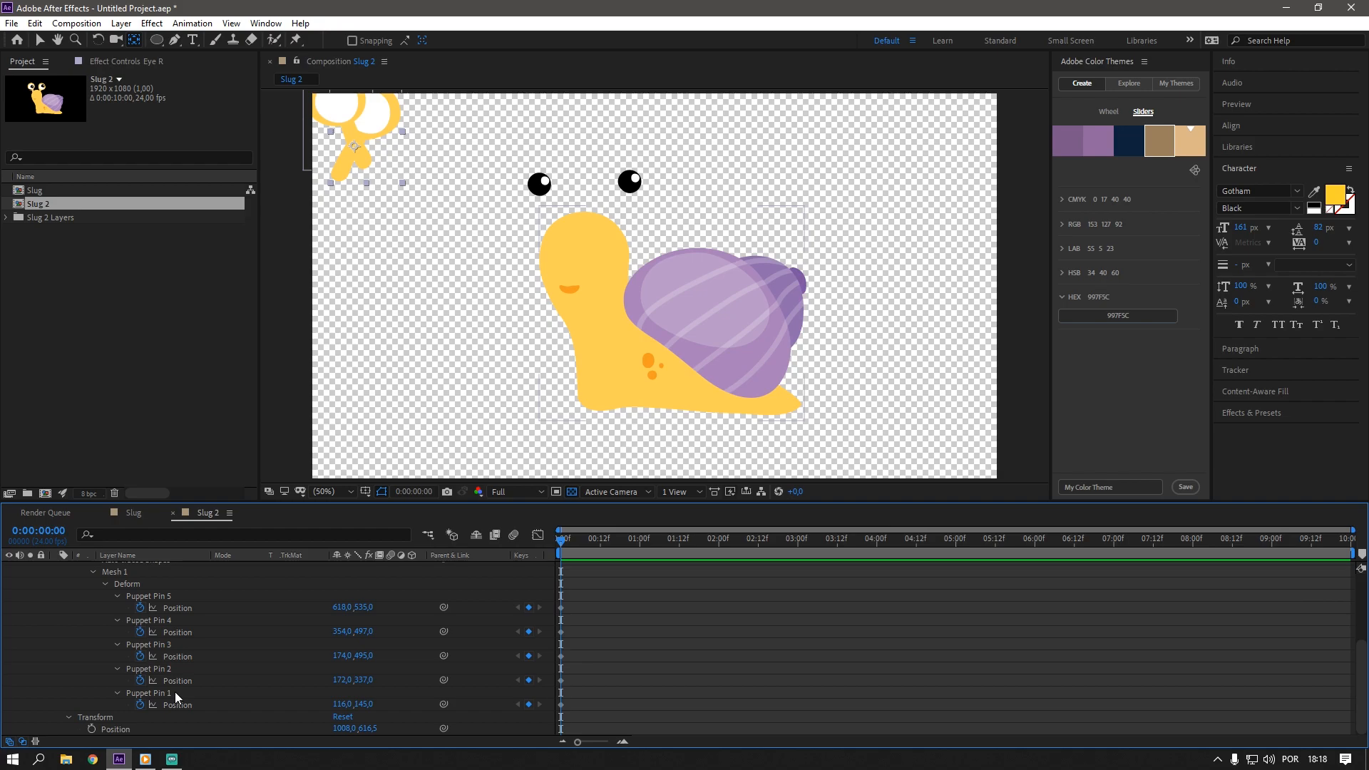
pyautogui.scroll(2, 208, 648)
pyautogui.click(168, 598)
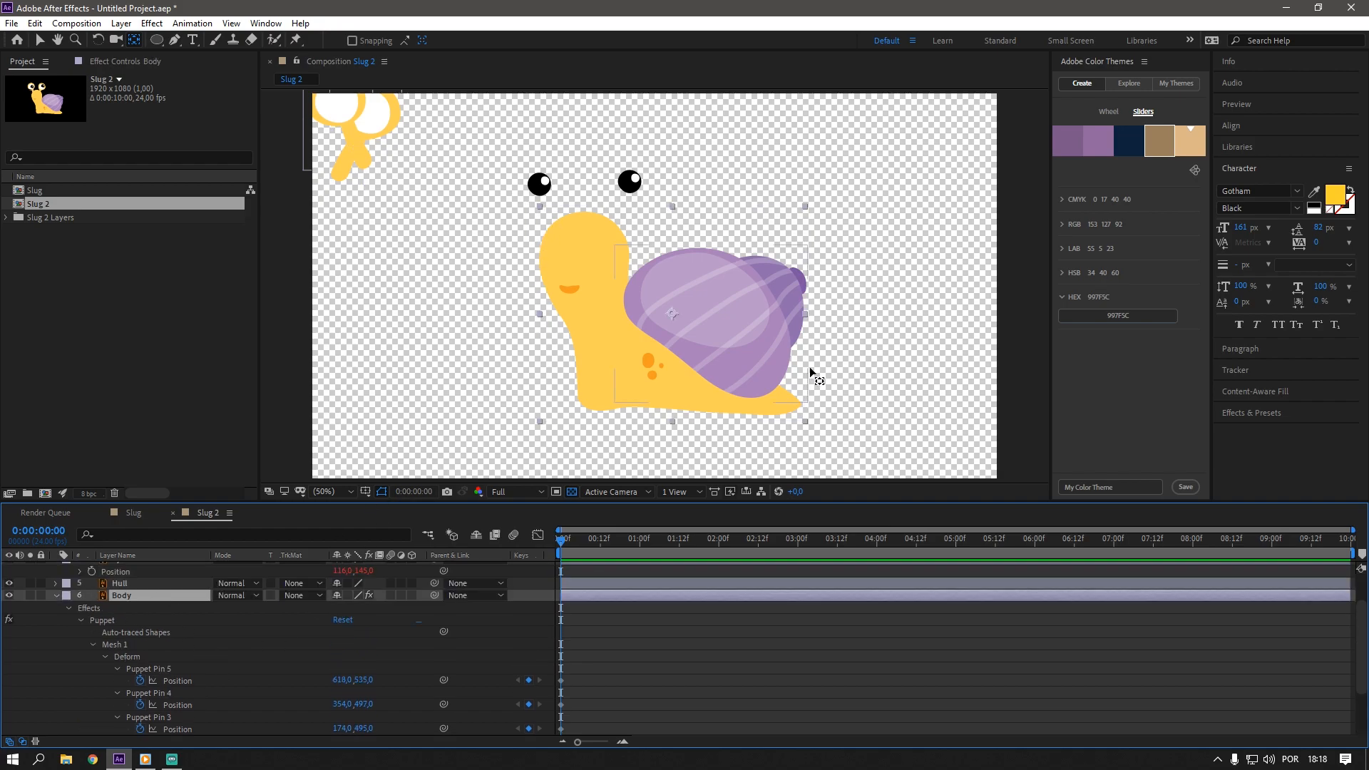
pyautogui.press(',')
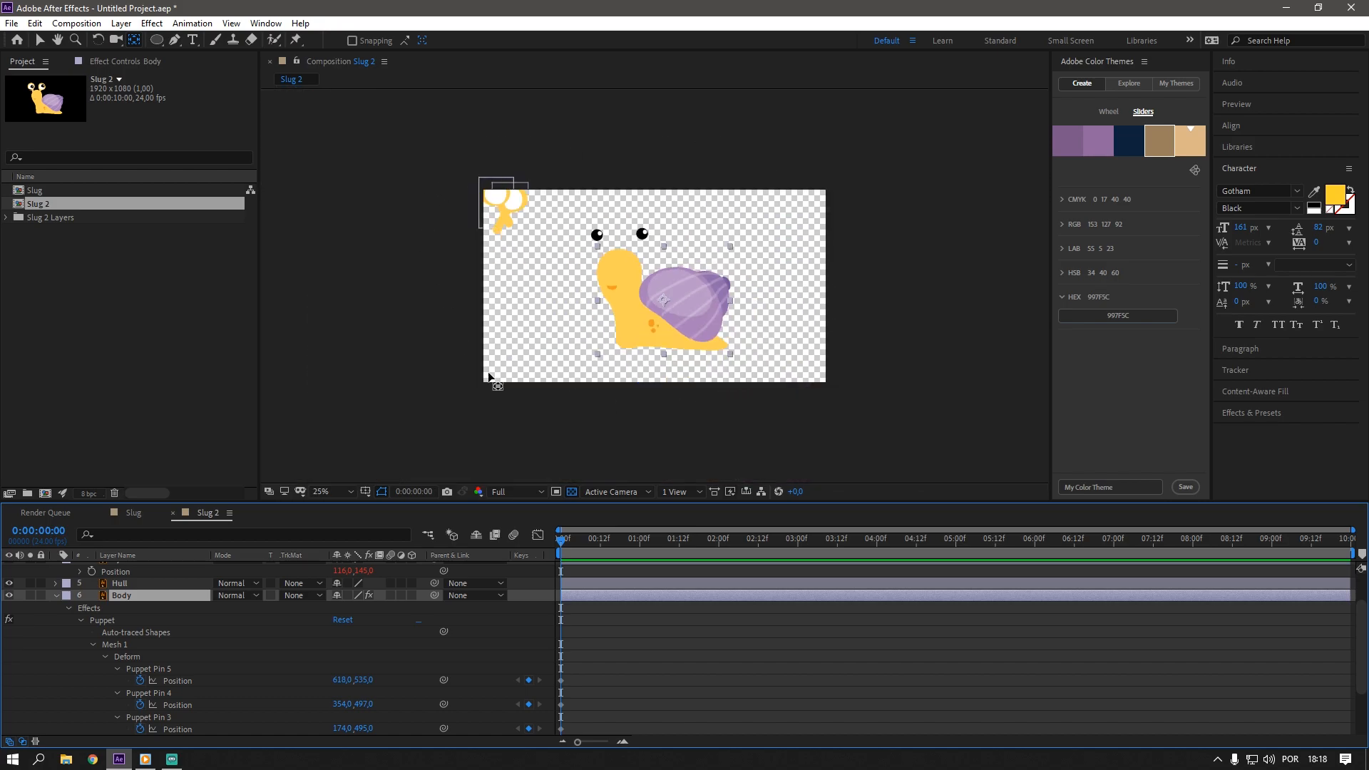
# - Add a null object, name it "Ajuste 1", and duplicate it to get a second null, Ajuste 2
pyautogui.click(332, 498)
pyautogui.click(356, 237)
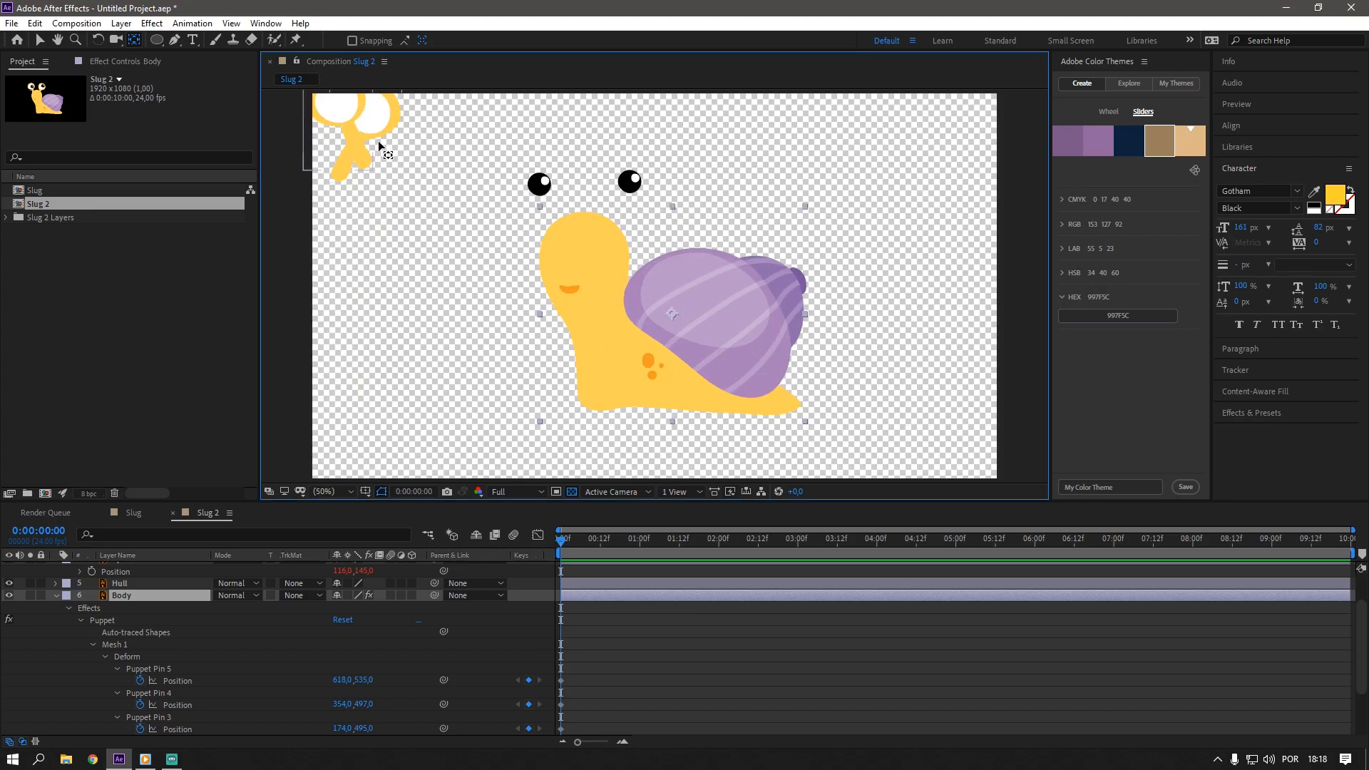
pyautogui.click(41, 41)
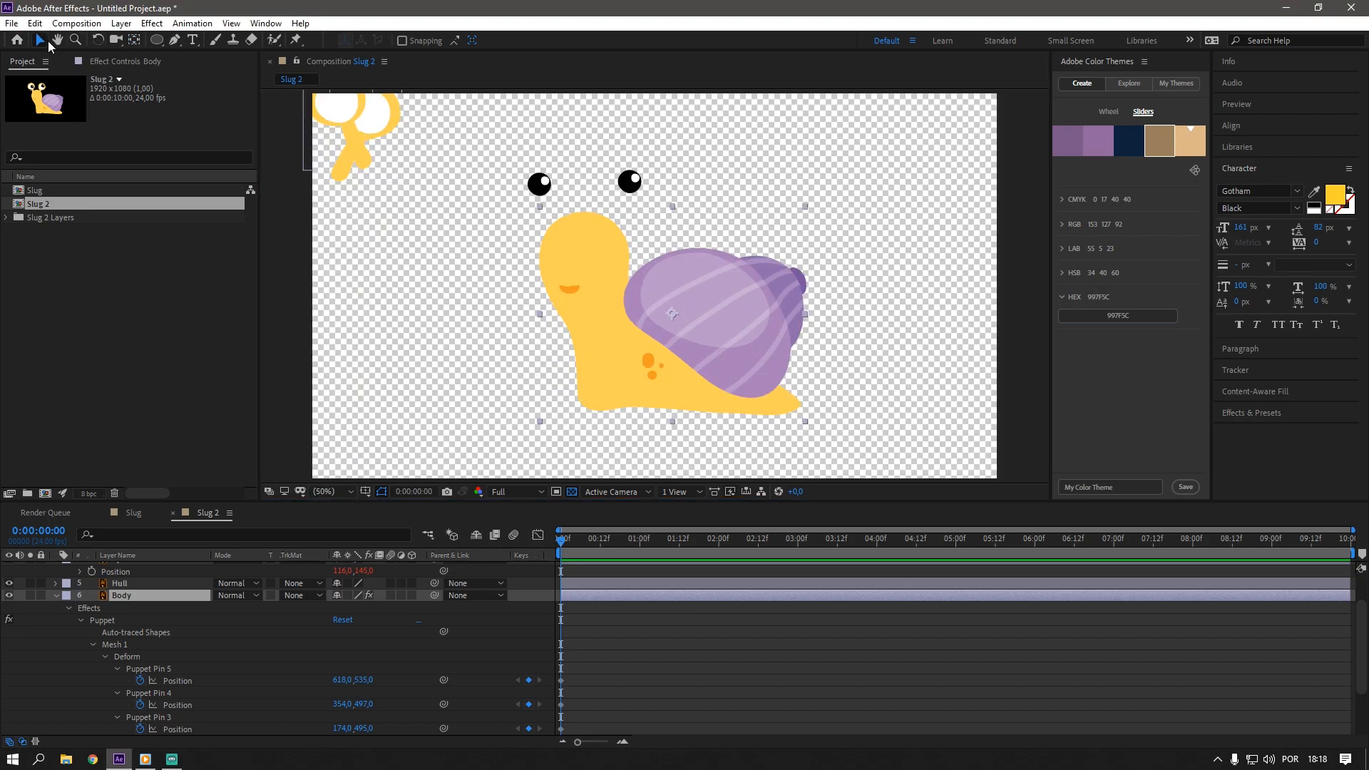
pyautogui.click(528, 583)
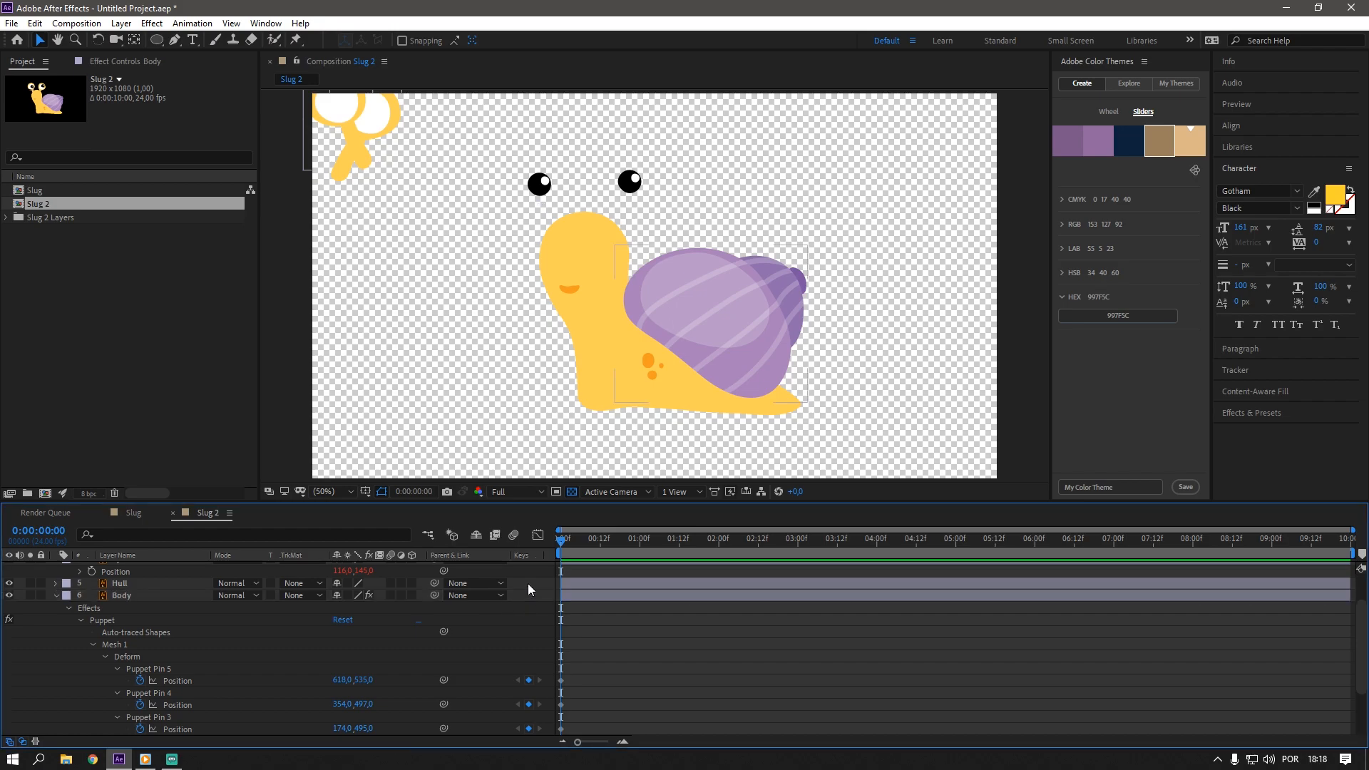
pyautogui.hotkey('ctrl', 'alt', 'shift', 'y')
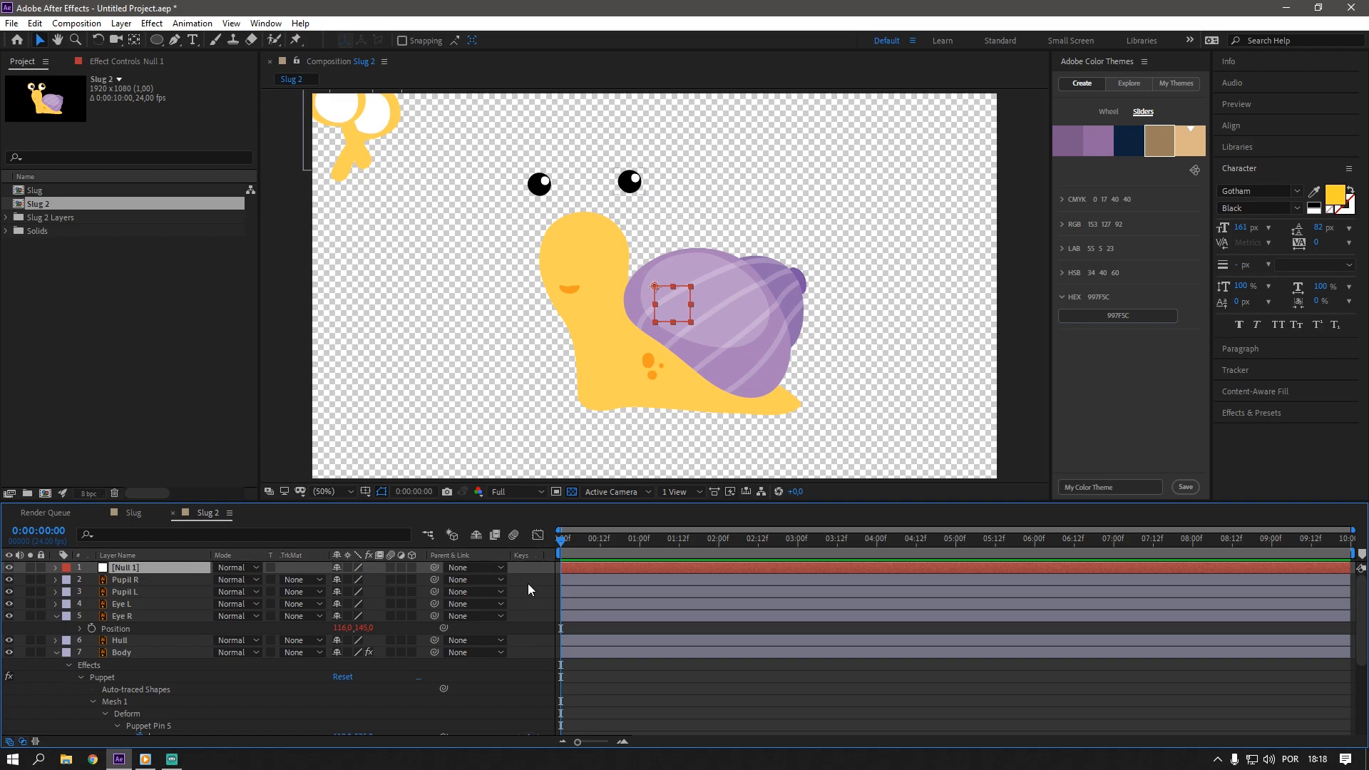
pyautogui.press('Return')
pyautogui.write('Aju')
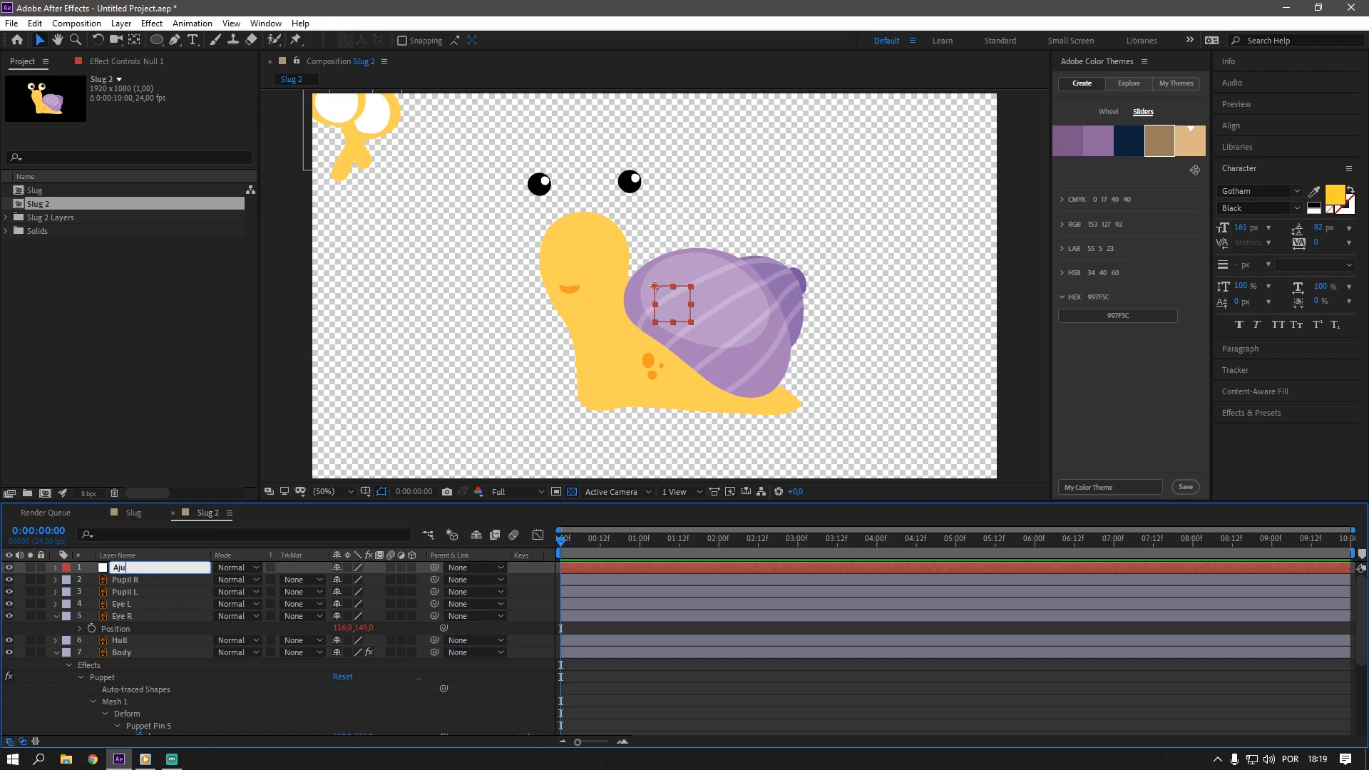
pyautogui.write('ste 1')
pyautogui.press('Return')
pyautogui.hotkey('ctrl', 'd')
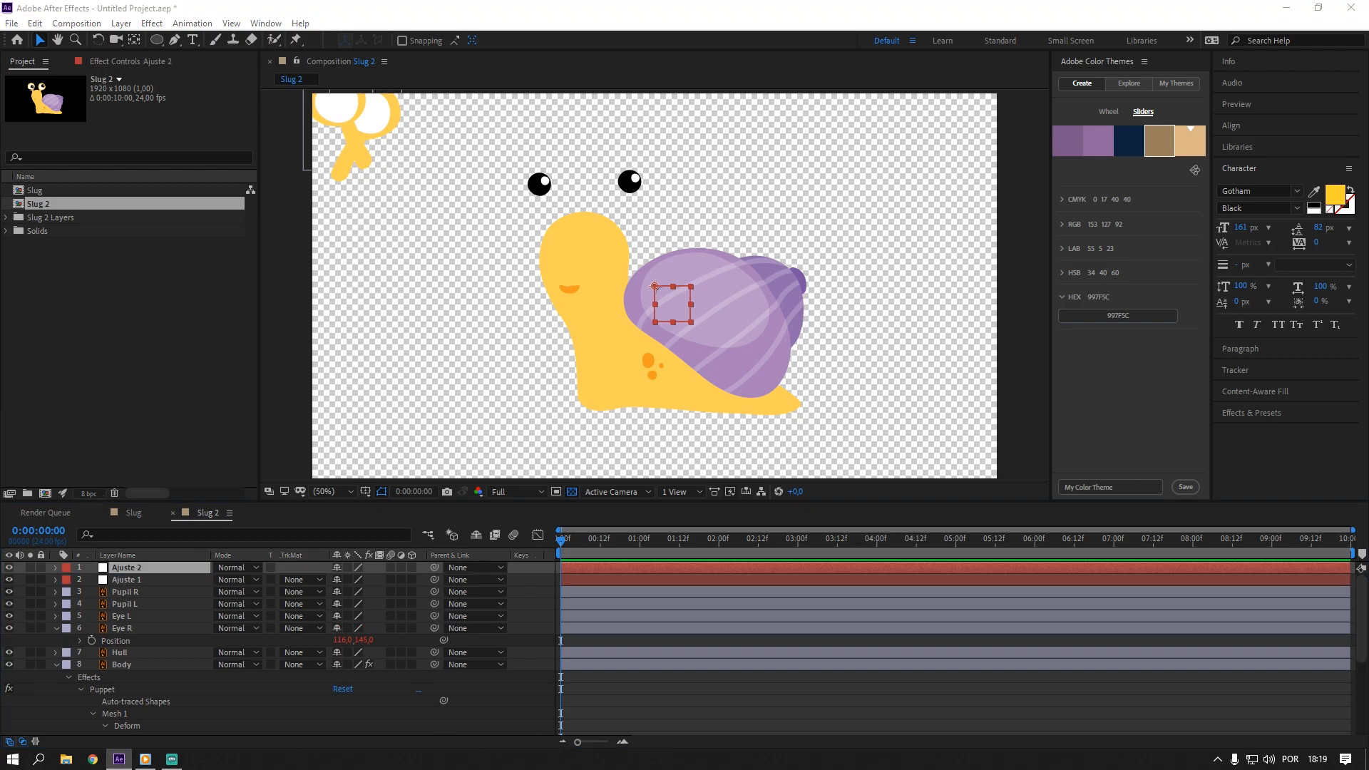
# - Move both nulls beside the displaced eyes, then parent Eye L to Ajuste 2 and Eye R to Ajuste 1
pyautogui.click(118, 579)
pyautogui.click(133, 569)
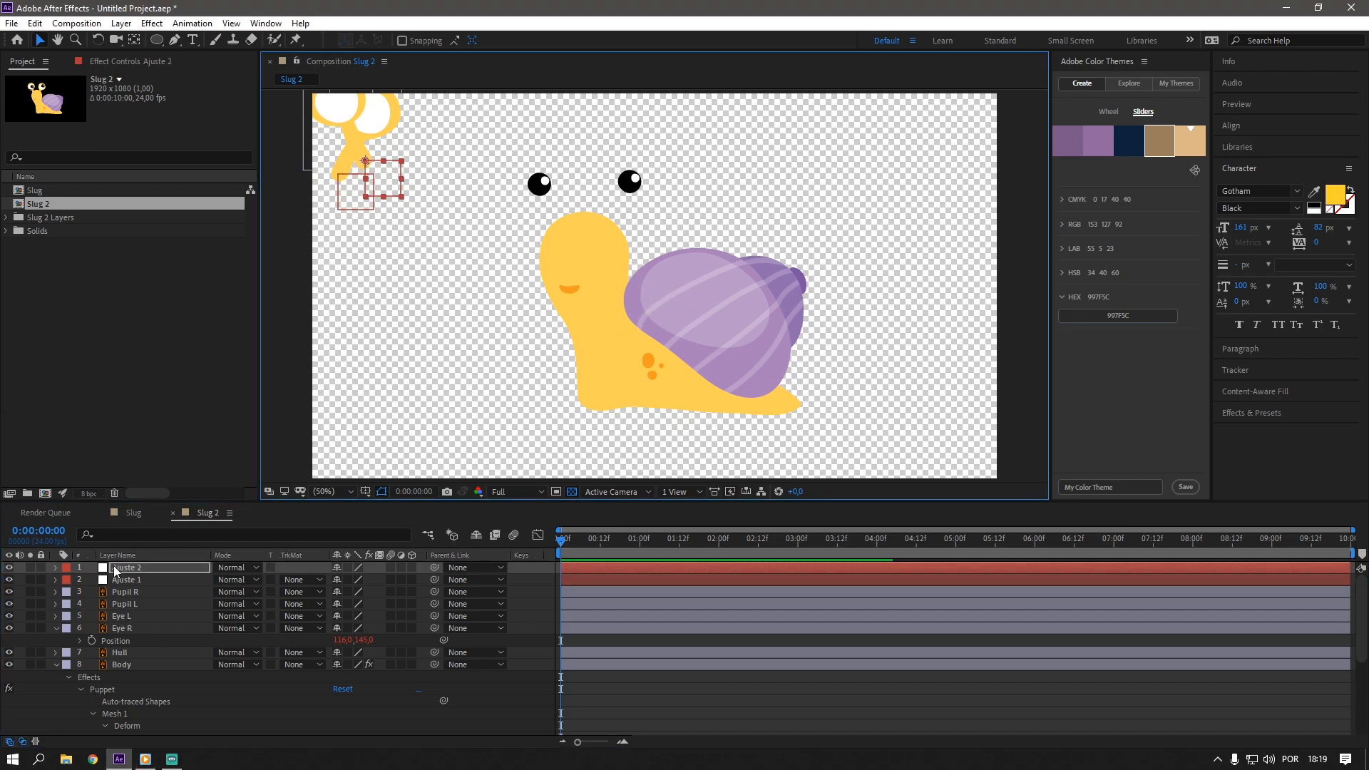
pyautogui.click(157, 630)
pyautogui.moveTo(435, 628); pyautogui.dragTo(133, 568)
# - Move the two nulls so the eyes sit on the slug's head behind the pupils, and parent both nulls to Body
pyautogui.click(146, 580)
pyautogui.moveTo(339, 175); pyautogui.dragTo(571, 168)
pyautogui.click(127, 568)
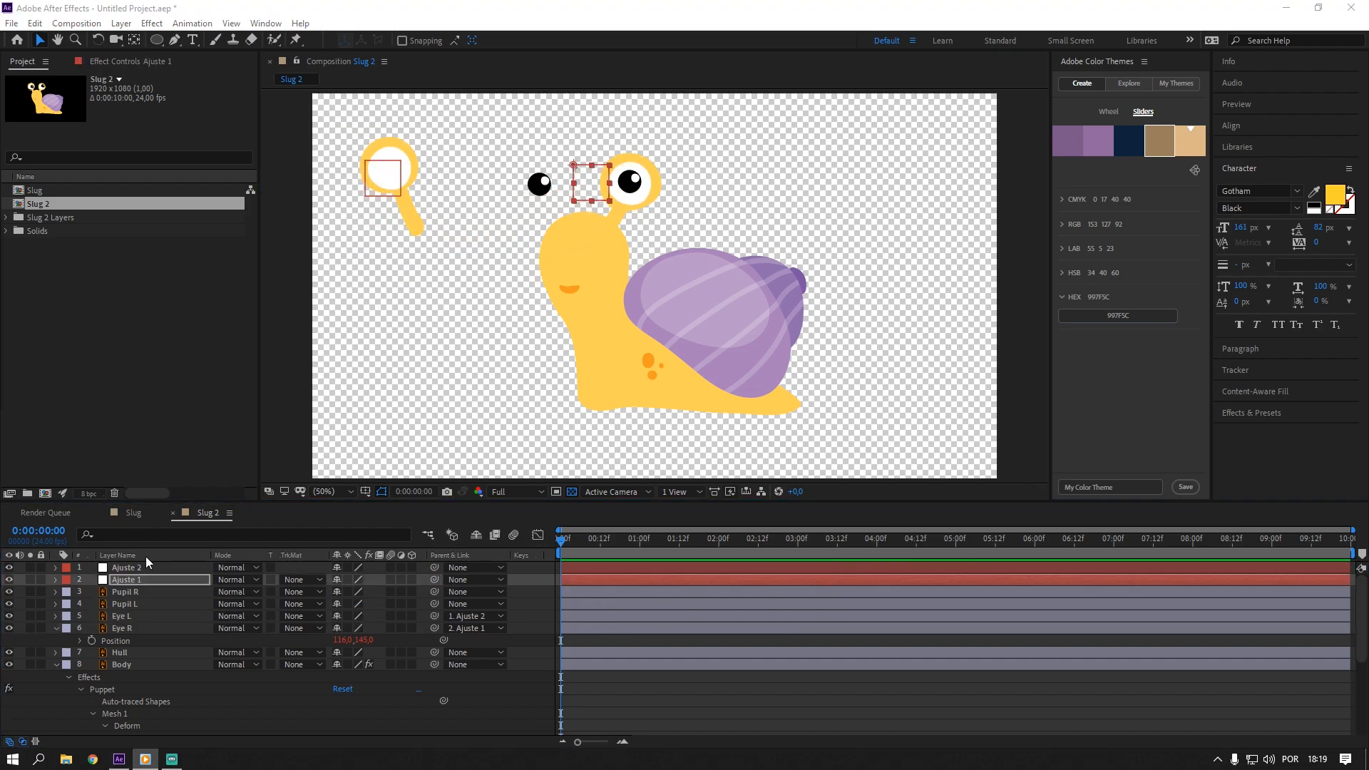
pyautogui.moveTo(366, 164); pyautogui.dragTo(517, 179)
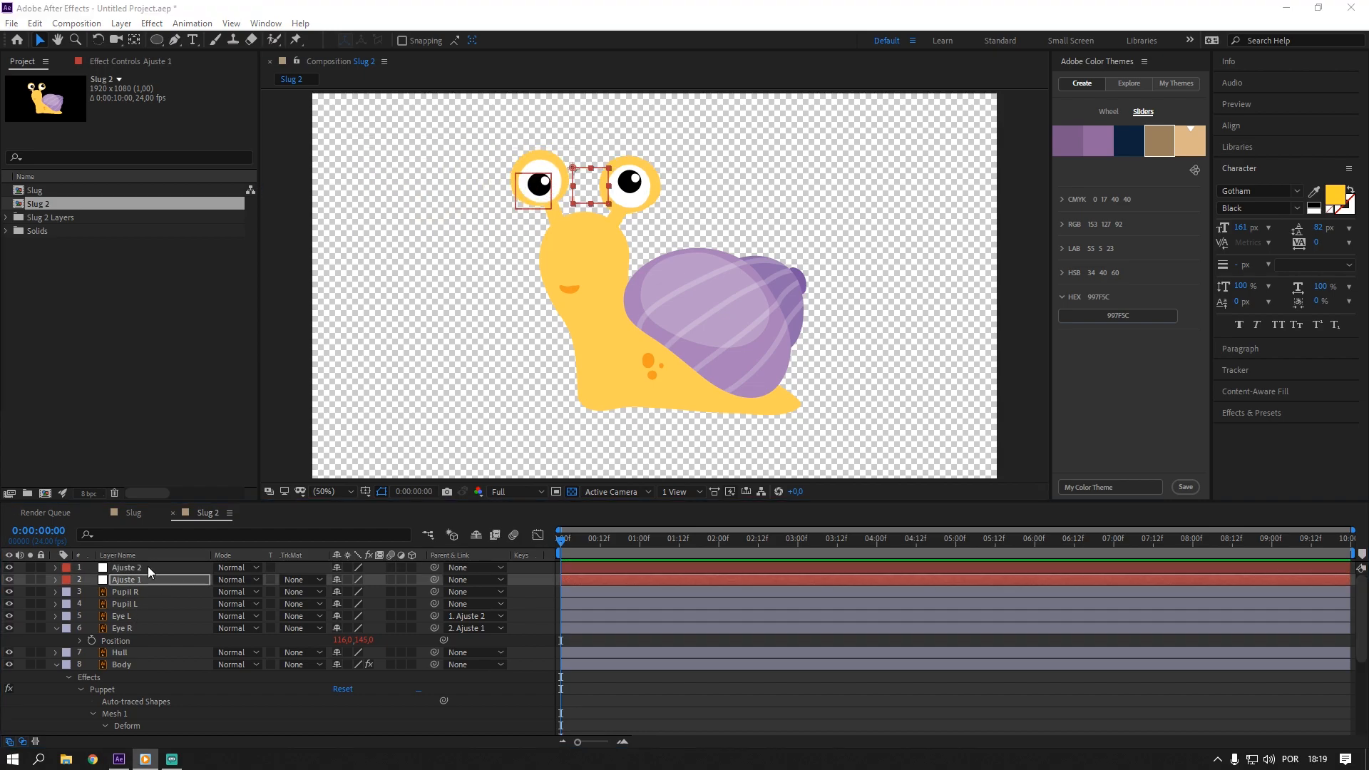
pyautogui.keyDown('ctrl'); pyautogui.click(135, 579); pyautogui.keyUp('ctrl')
pyautogui.moveTo(434, 568); pyautogui.dragTo(122, 664)
# - Try moving Body's Puppet Pin 1 to test the eyes' attachment, and undo the move
pyautogui.scroll(-4, 179, 626)
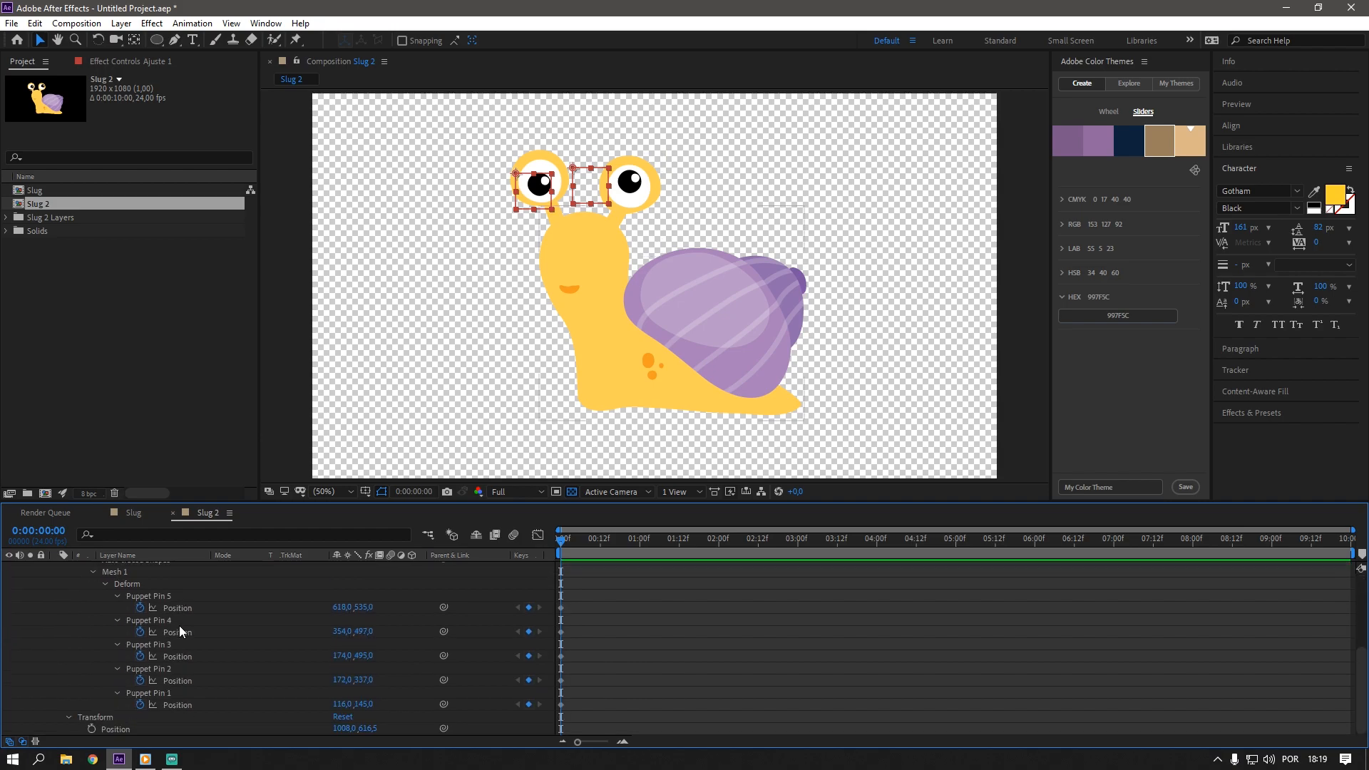
pyautogui.click(158, 692)
pyautogui.moveTo(581, 258); pyautogui.dragTo(571, 267)
pyautogui.hotkey('ctrl', 'z')
# - Hide the Ajuste 1 and Ajuste 2 null layers in the composition
pyautogui.scroll(4, 139, 596)
pyautogui.click(139, 577)
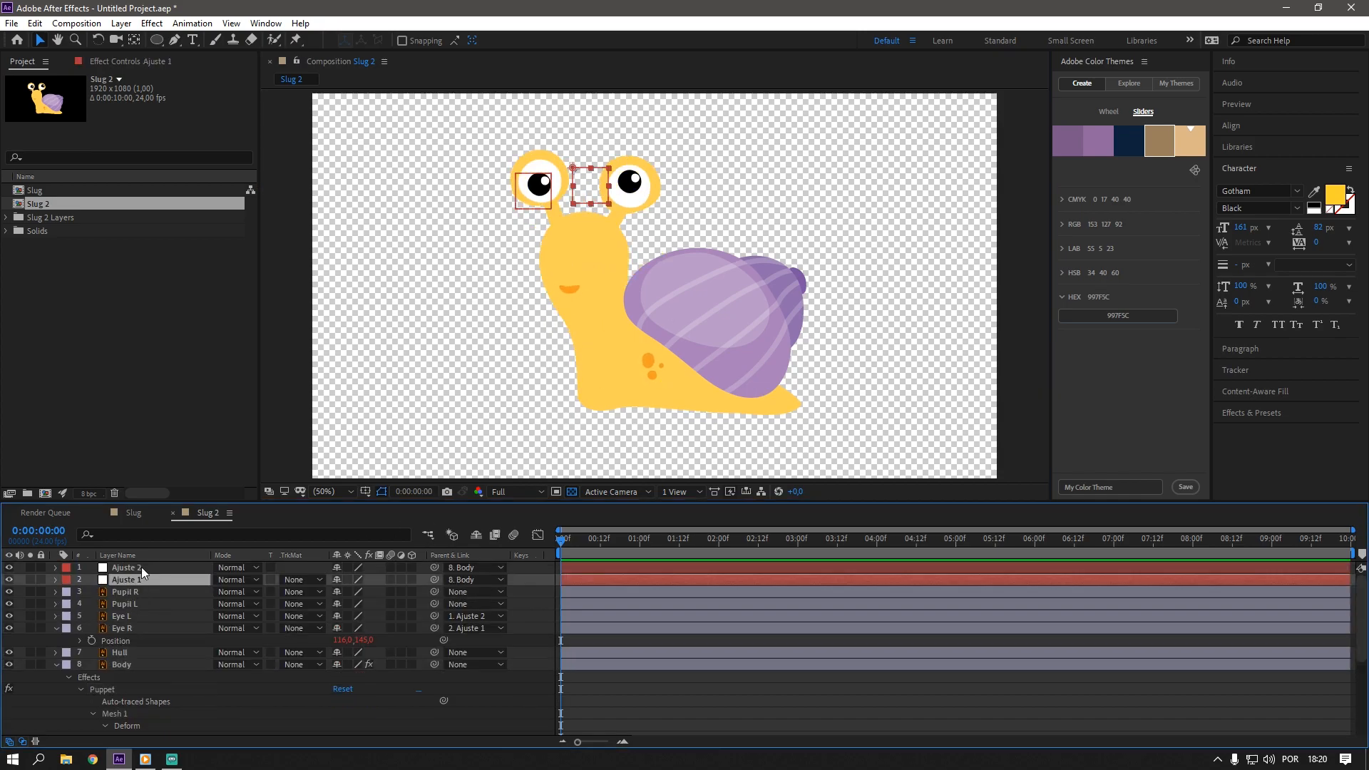
pyautogui.keyDown('shift'); pyautogui.click(141, 567); pyautogui.keyUp('shift')
pyautogui.click(10, 567)
pyautogui.click(10, 579)
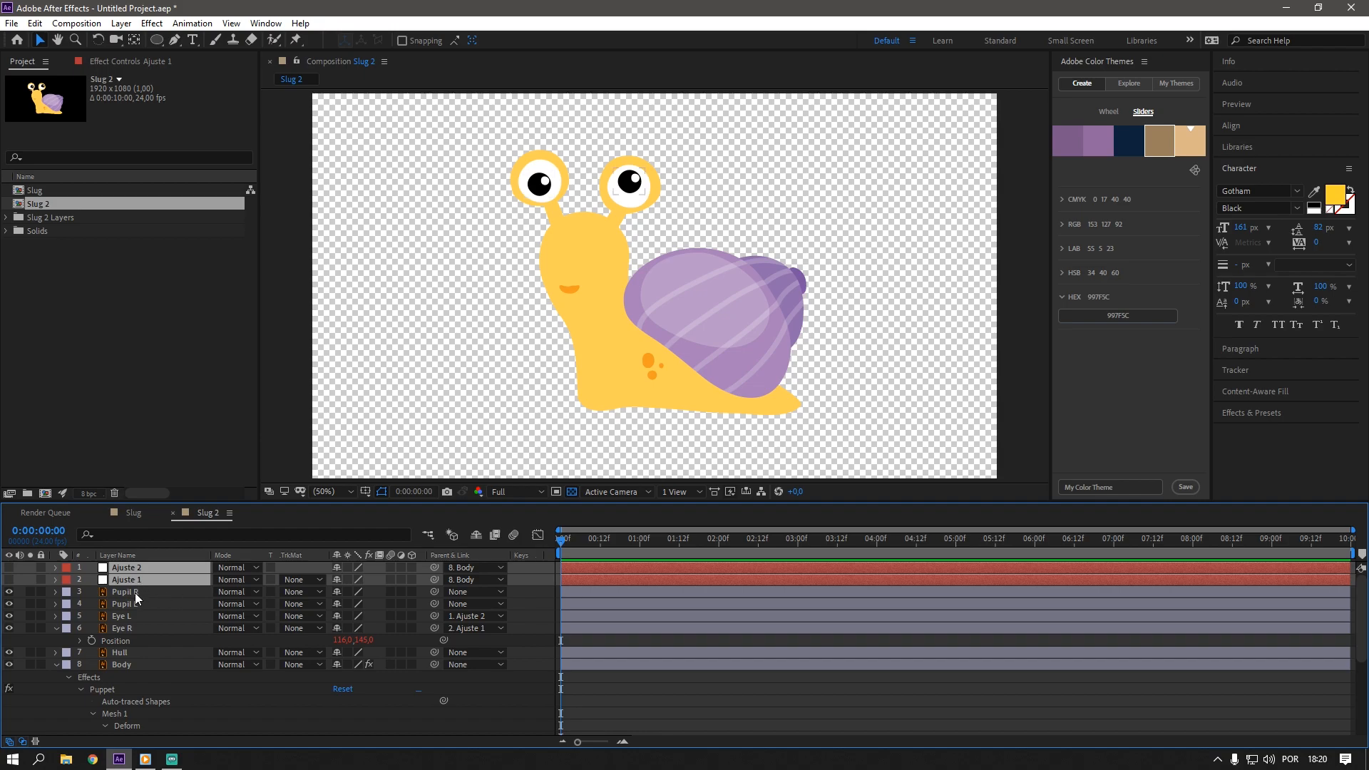
# - Parent Pupil R to Eye R and Pupil L to Eye L
pyautogui.click(135, 593)
pyautogui.moveTo(434, 592); pyautogui.dragTo(126, 628)
pyautogui.click(130, 604)
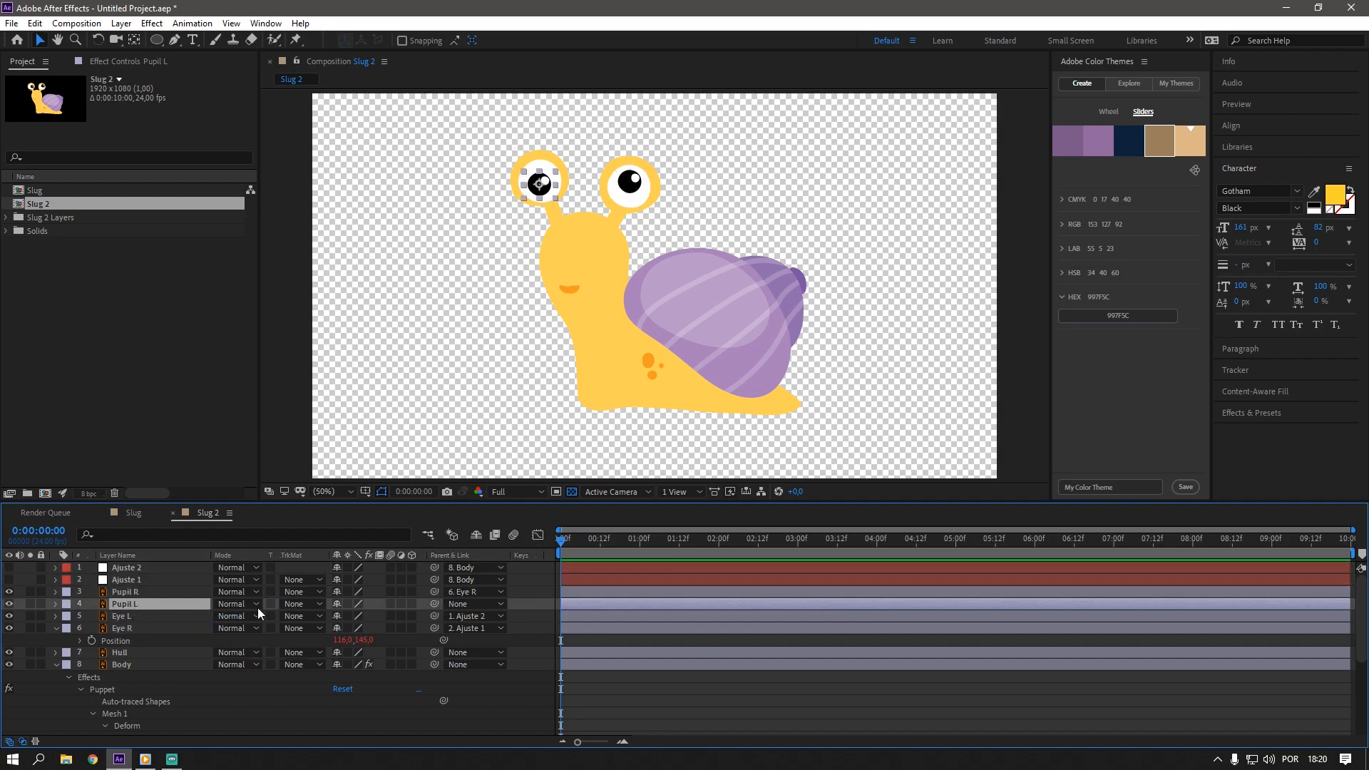
pyautogui.moveTo(434, 604); pyautogui.dragTo(161, 616)
# - Try moving the head's puppet pin to test the parented pupils, and undo the move
pyautogui.scroll(-4, 225, 581)
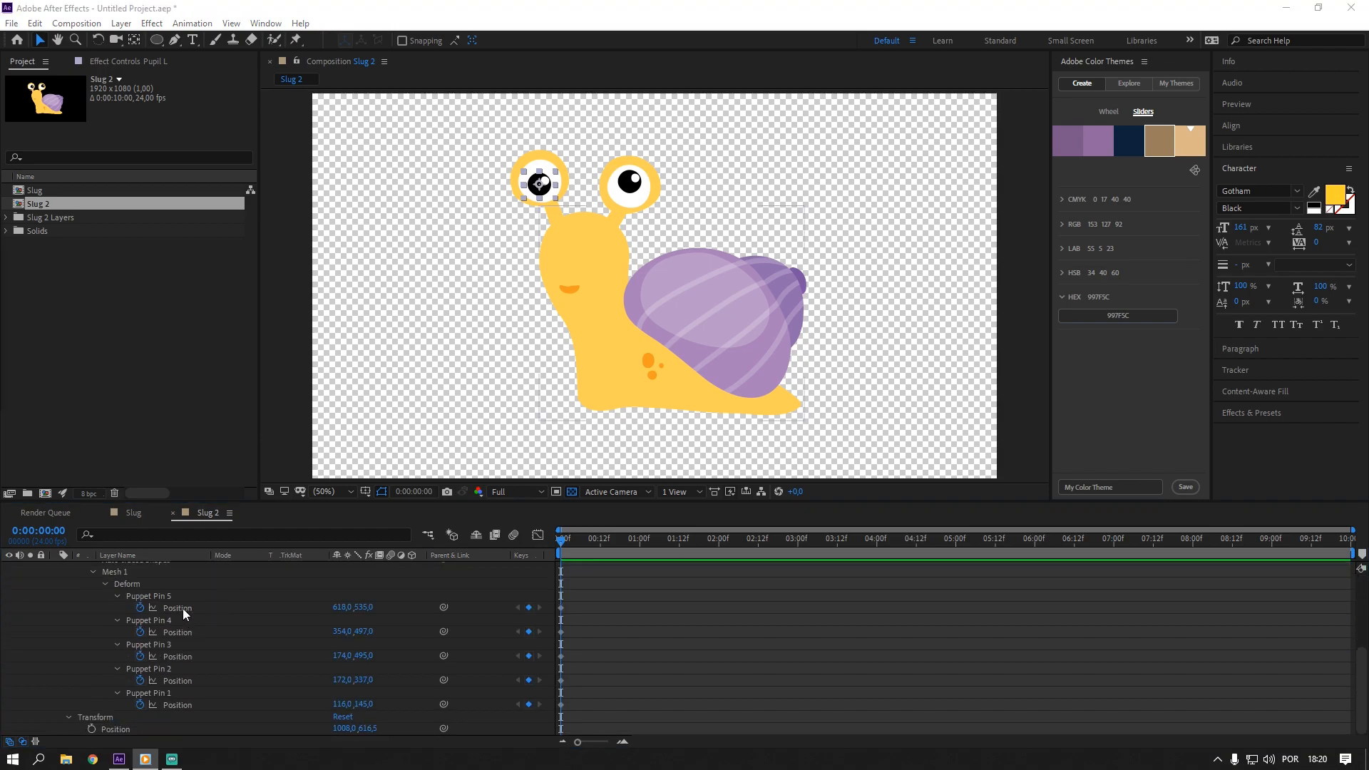
pyautogui.click(183, 609)
pyautogui.moveTo(593, 259); pyautogui.dragTo(568, 277)
pyautogui.scroll(2, 241, 620)
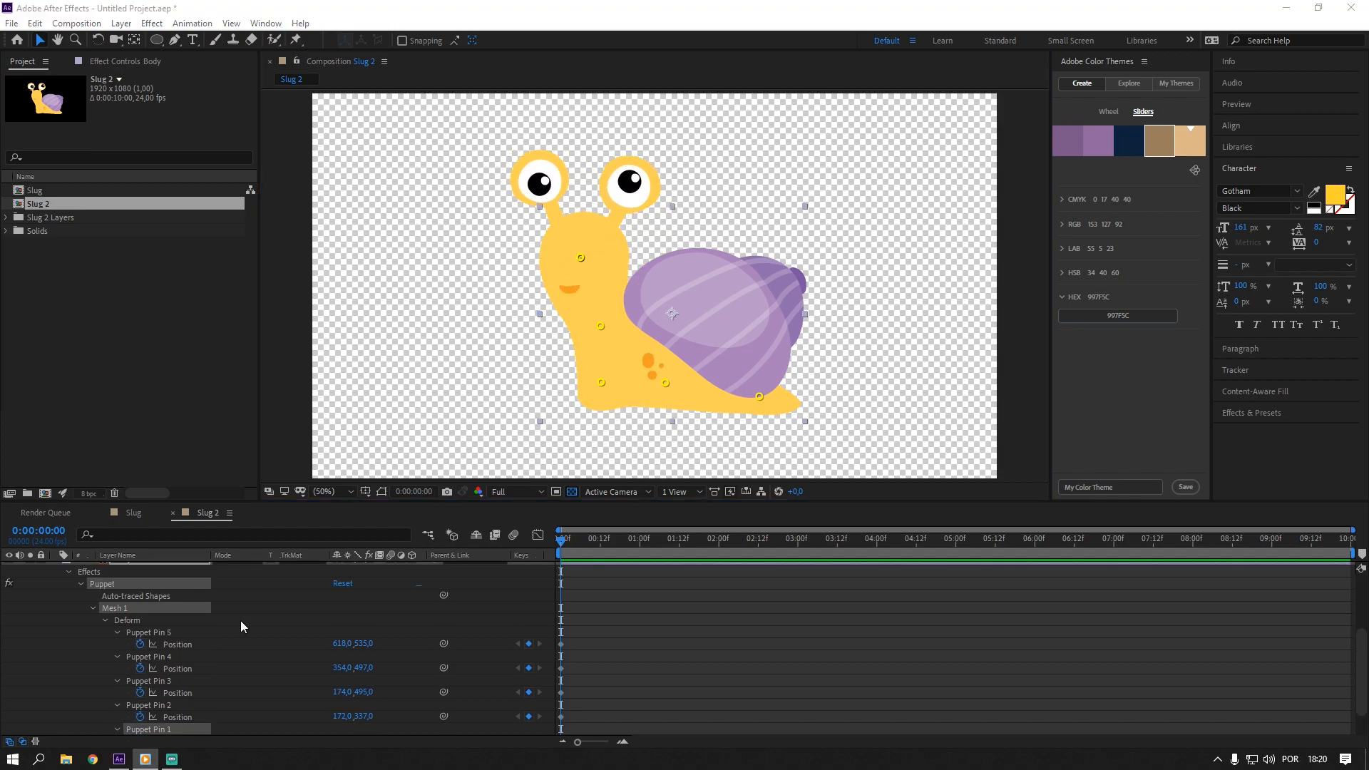
pyautogui.scroll(3, 241, 620)
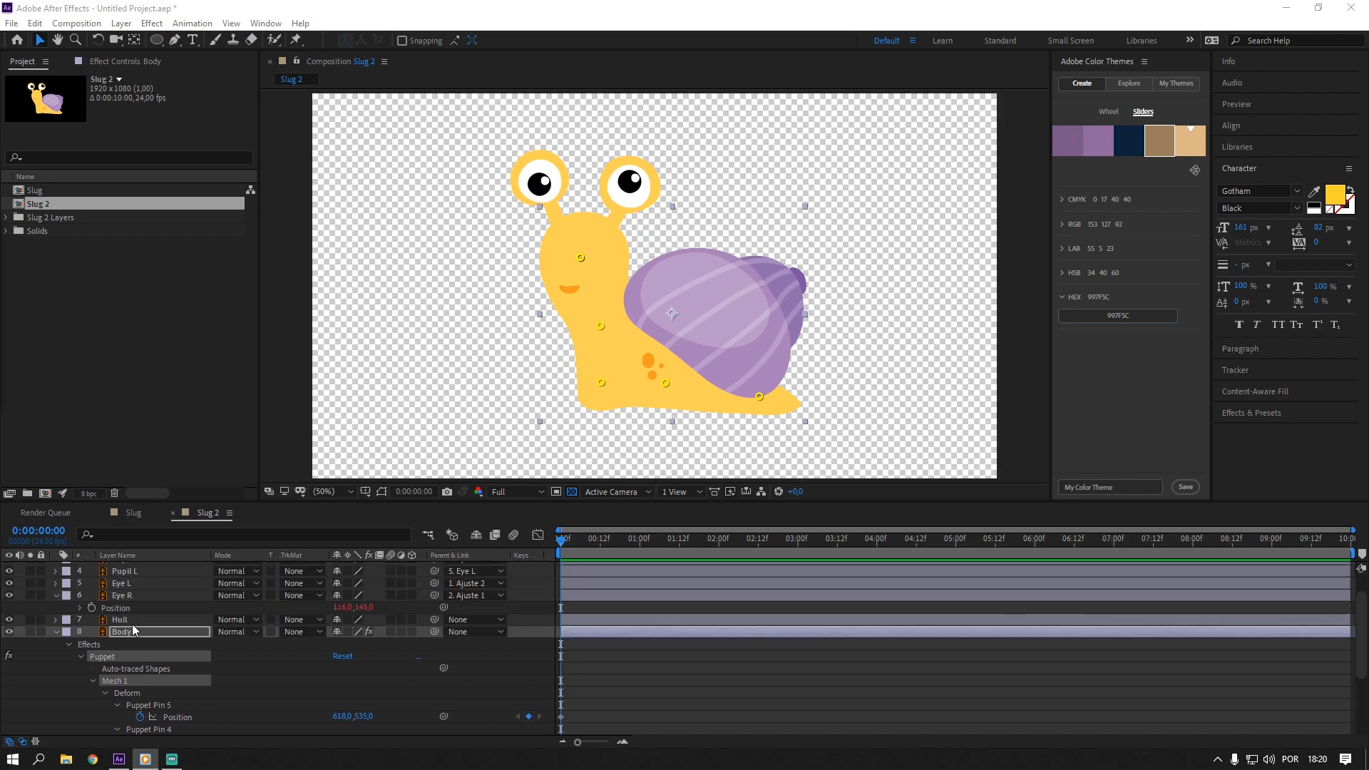
# - At 0:00:00:10, move Body's Puppet Pin 1 horizontally toward the shell to position 186,145
pyautogui.scroll(-4, 158, 677)
pyautogui.click(178, 697)
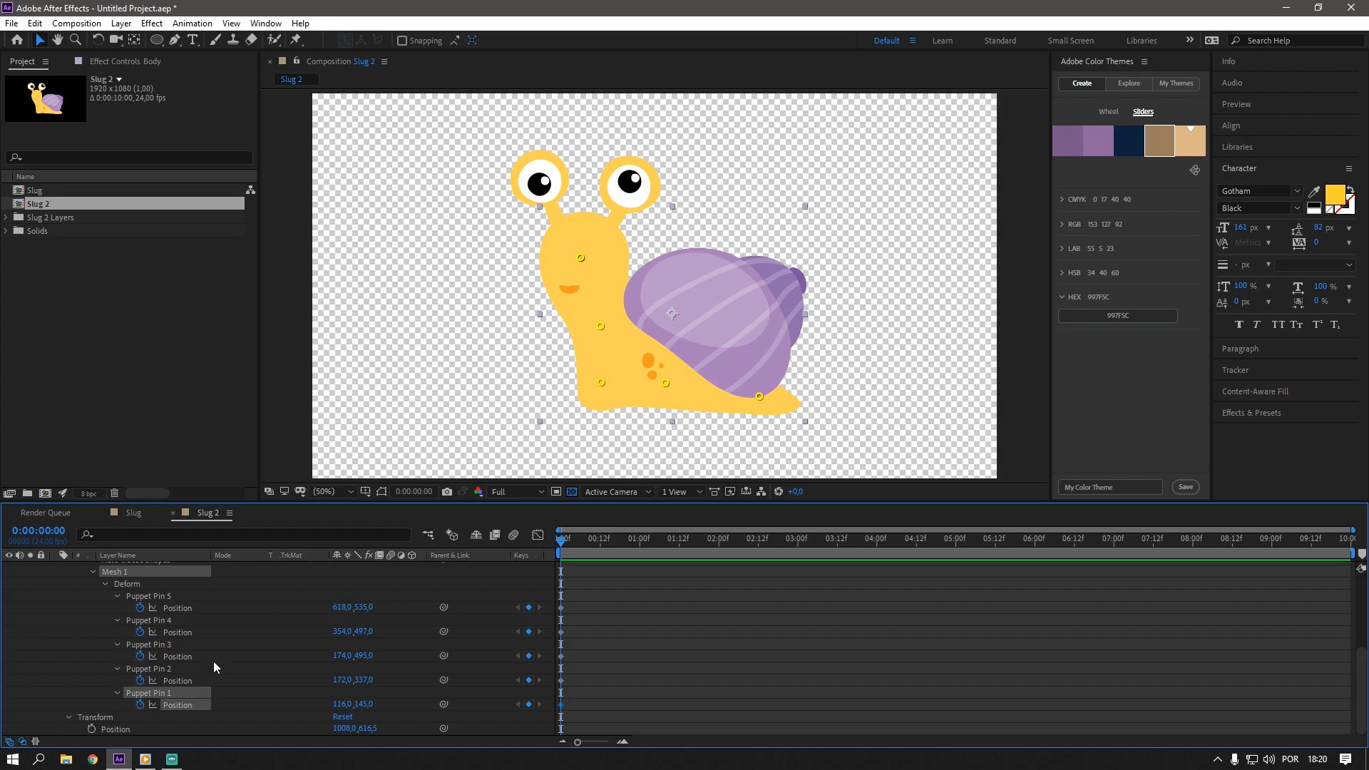
pyautogui.moveTo(757, 396); pyautogui.dragTo(758, 397)
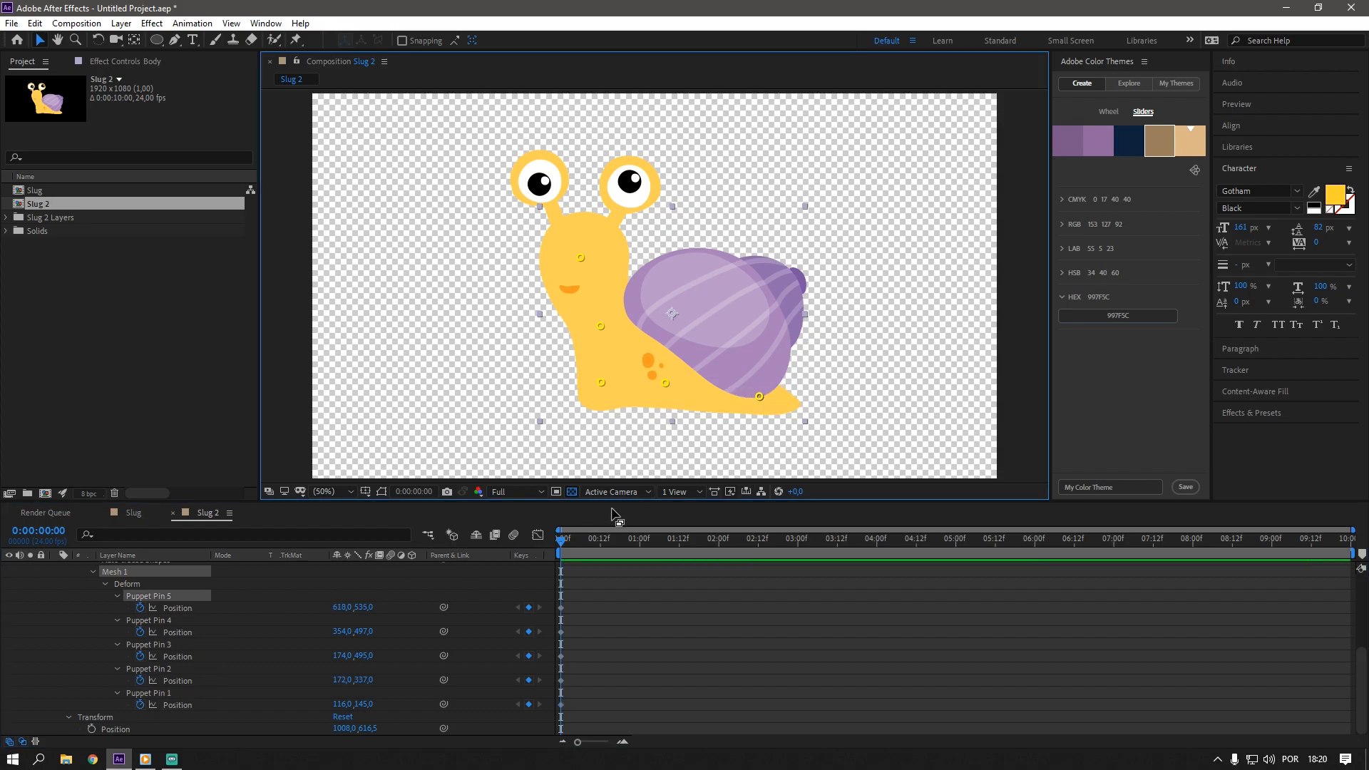
pyautogui.hotkey('shift', 'pagedown')
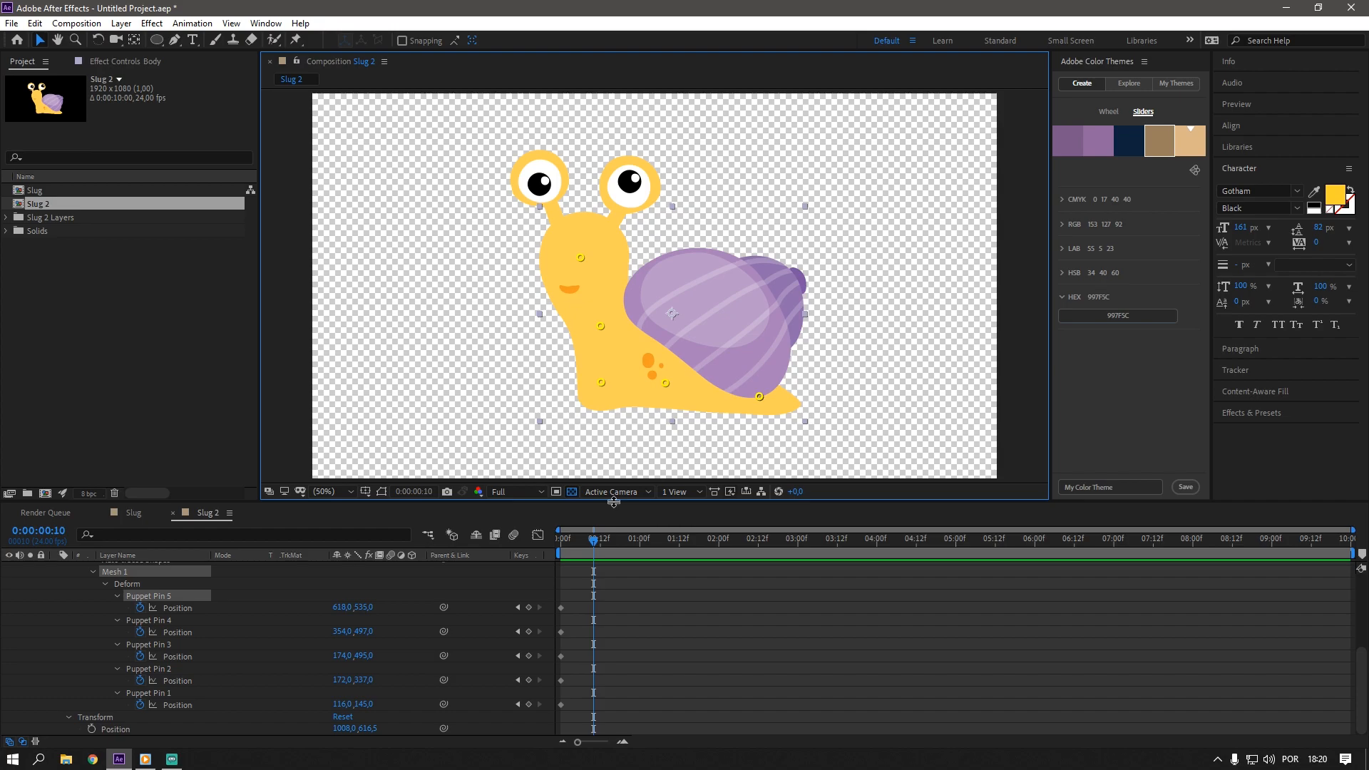
pyautogui.click(171, 695)
pyautogui.click(582, 258)
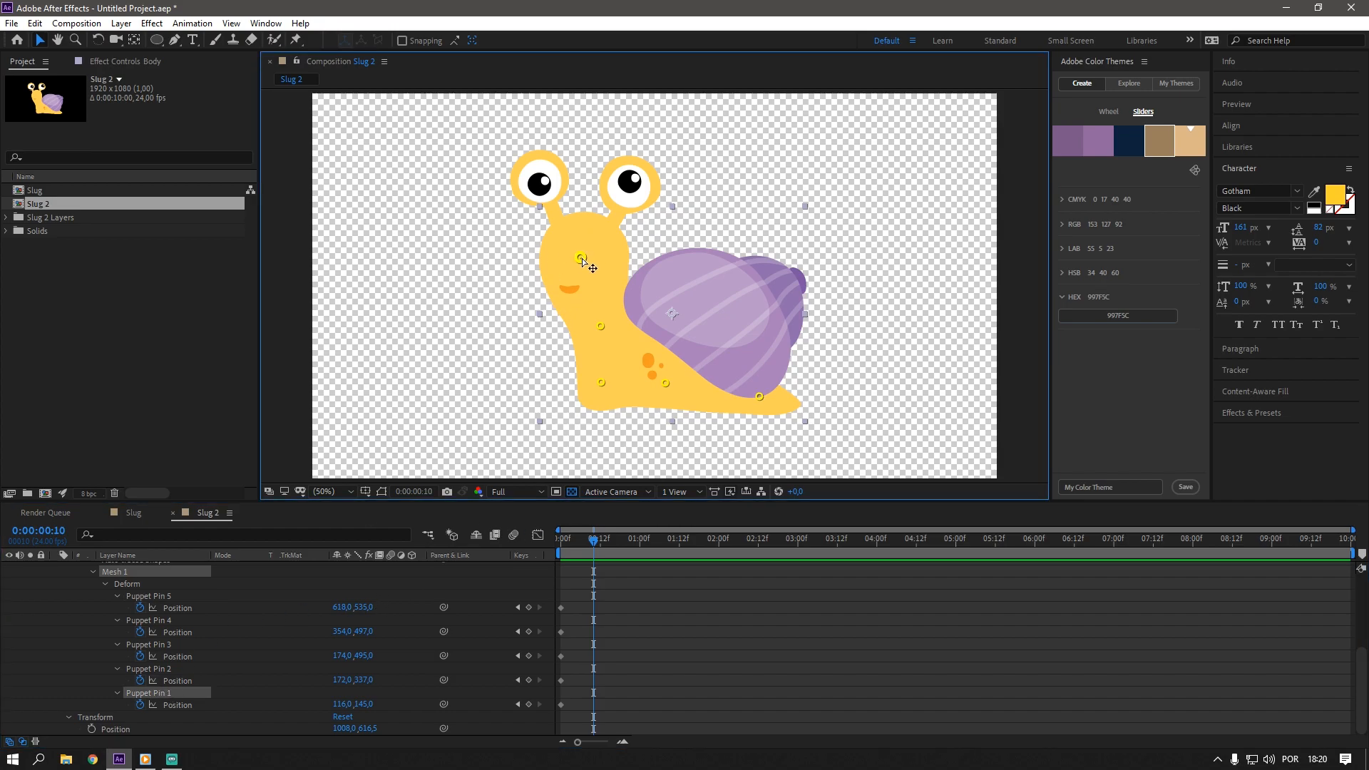
pyautogui.moveTo(582, 258); pyautogui.dragTo(606, 259)
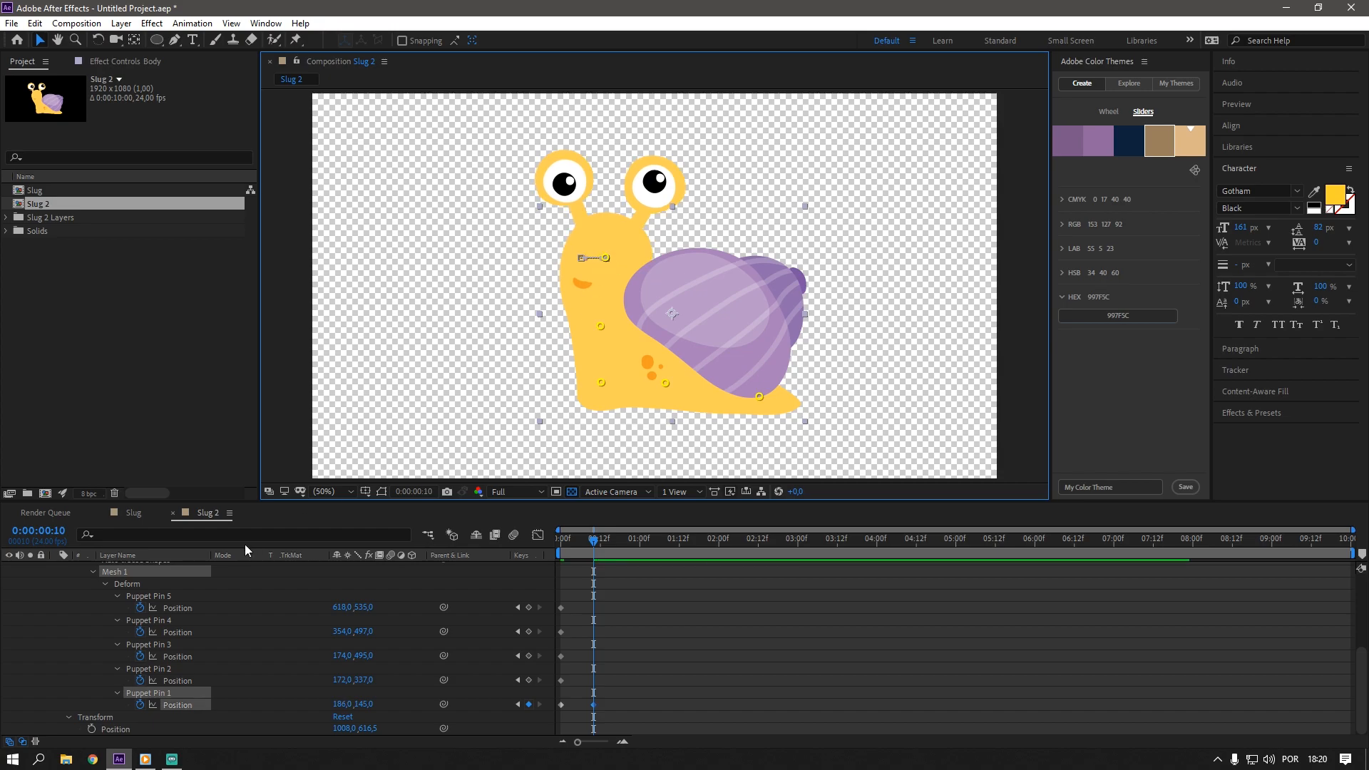
# - At 0:00:00:10, move the tail's Puppet Pin 5 inward and slightly up to position 526,515
pyautogui.click(178, 659)
pyautogui.moveTo(759, 396); pyautogui.dragTo(730, 394)
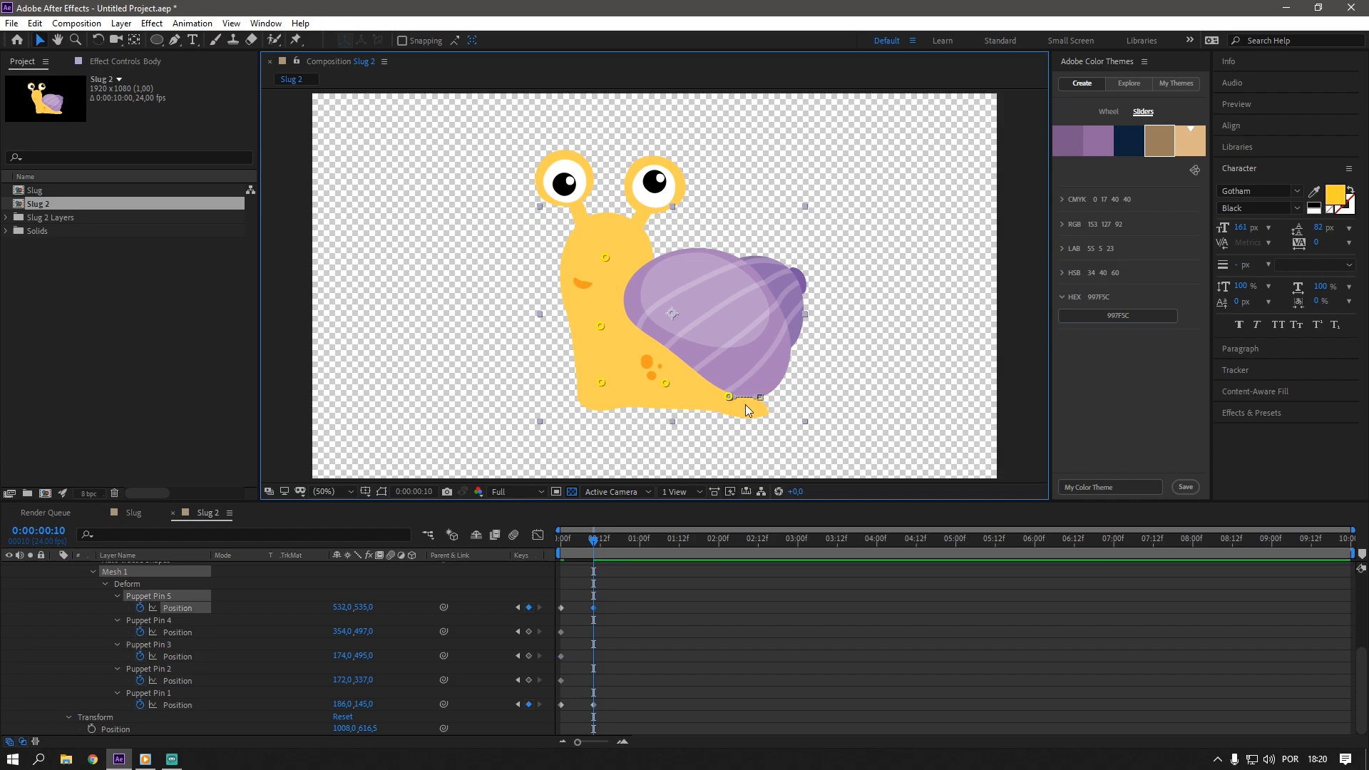
pyautogui.moveTo(727, 399); pyautogui.dragTo(725, 393)
# - Copy the first Position keyframes of Puppet Pin 5 and Puppet Pin 1 to 0:00:00:20
pyautogui.hotkey('shift', 'pagedown')
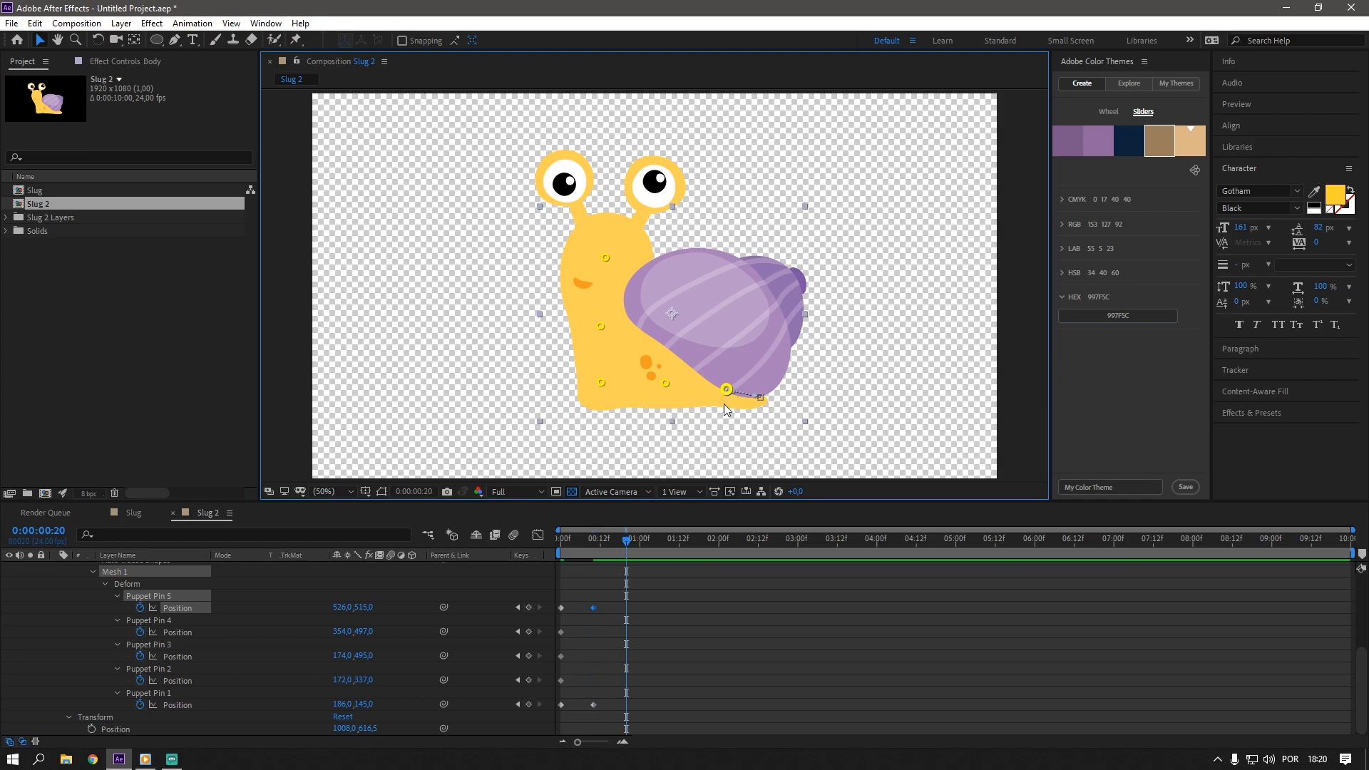
pyautogui.moveTo(572, 596); pyautogui.dragTo(550, 610)
pyautogui.hotkey('ctrl', 'c')
pyautogui.hotkey('ctrl', 'v')
pyautogui.moveTo(571, 699); pyautogui.dragTo(545, 708)
pyautogui.hotkey('ctrl', 'c')
pyautogui.hotkey('ctrl', 'v')
# - Apply Easy Ease to all Position keyframes of Puppet Pins 1 and 5, and preview the animation
pyautogui.moveTo(638, 700); pyautogui.dragTo(554, 717)
pyautogui.moveTo(652, 626); pyautogui.dragTo(537, 601)
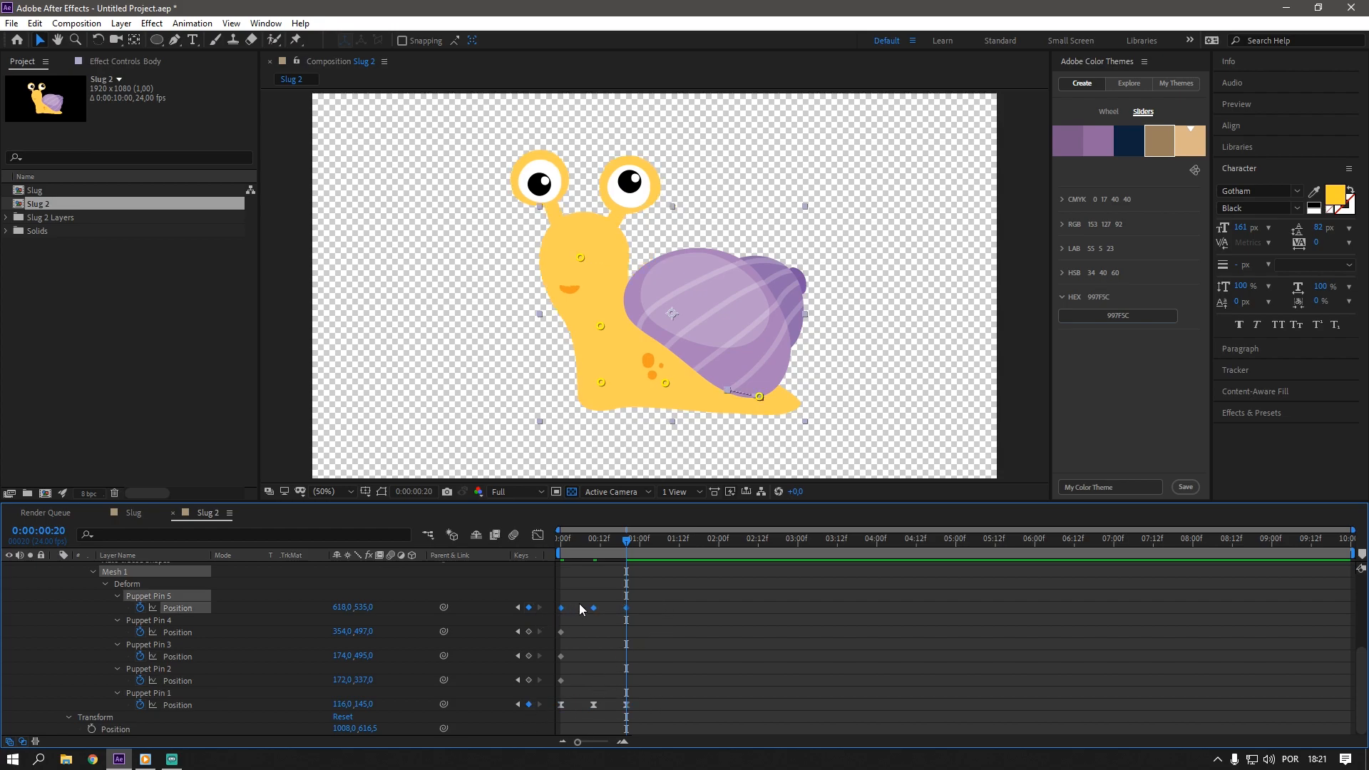
pyautogui.press('space')
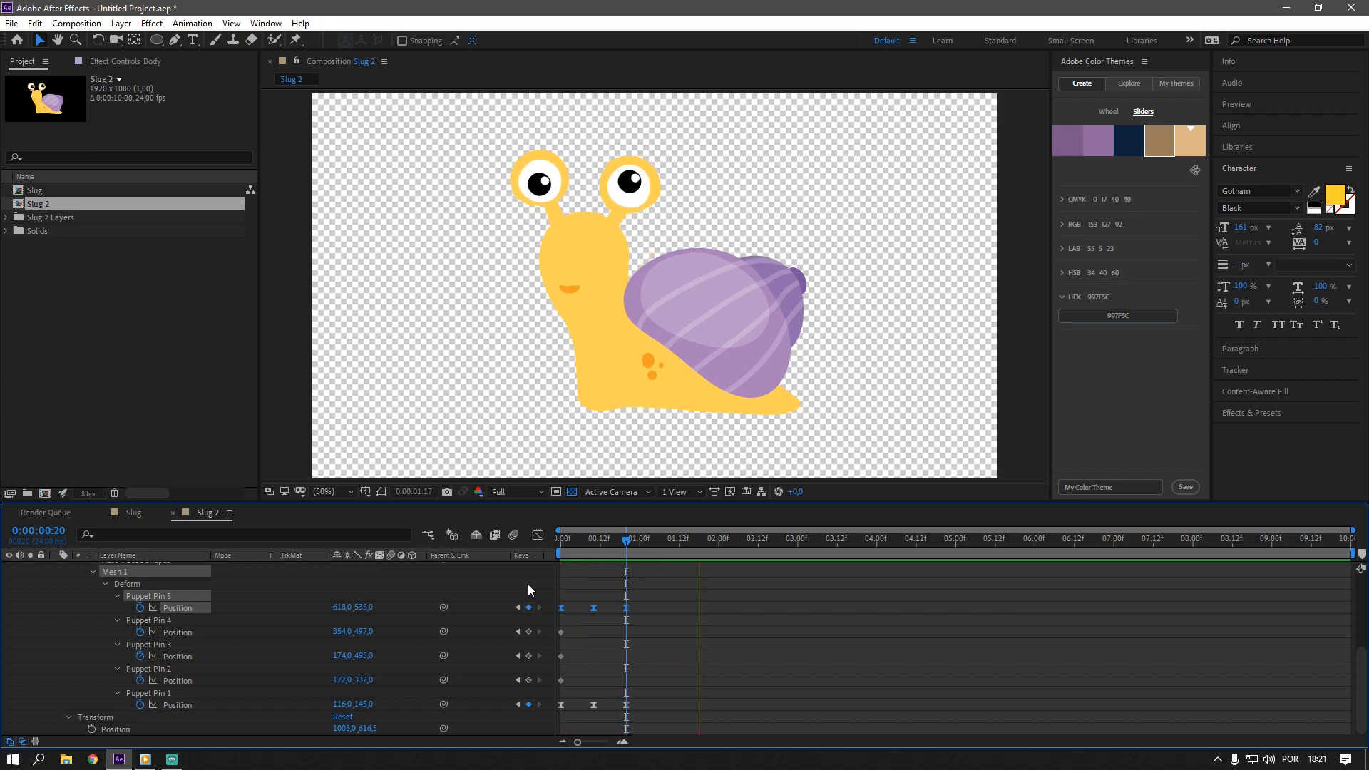
pyautogui.press('space')
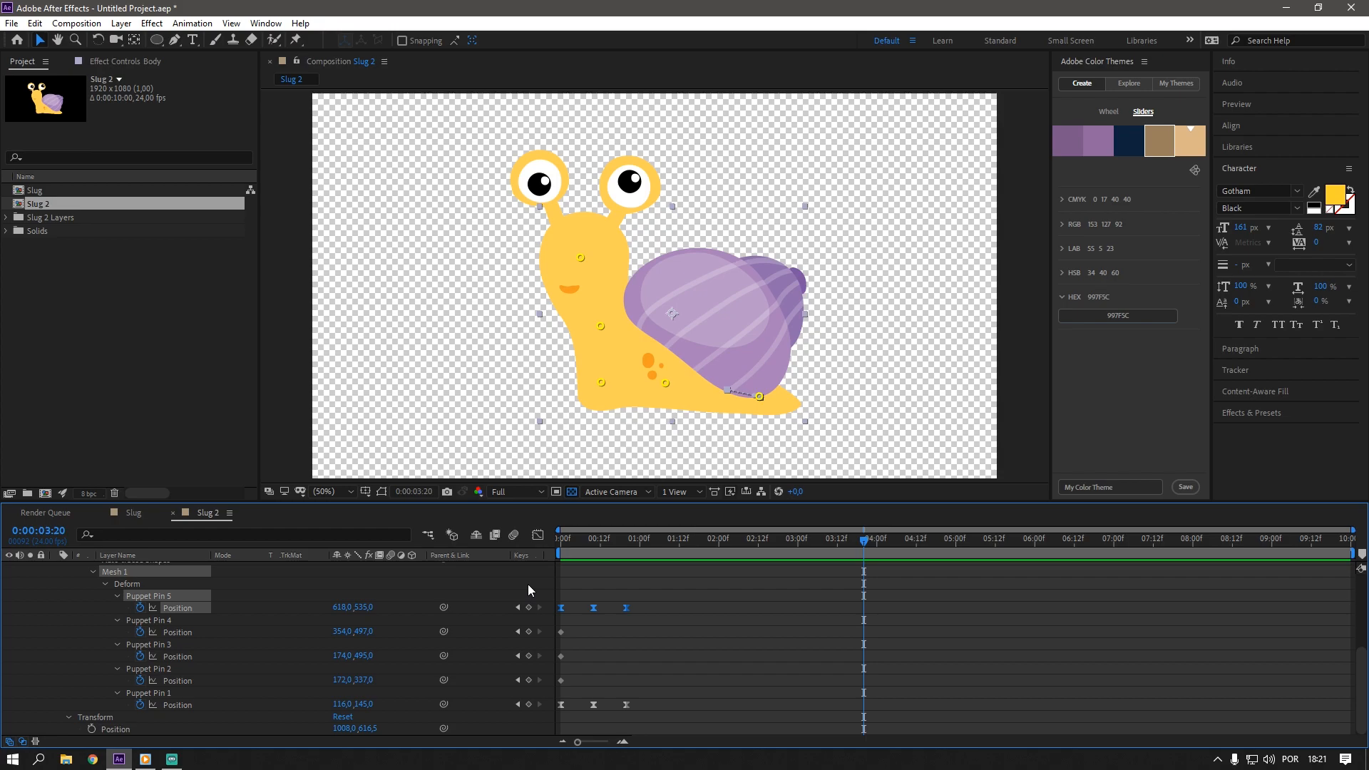
pyautogui.click(528, 585)
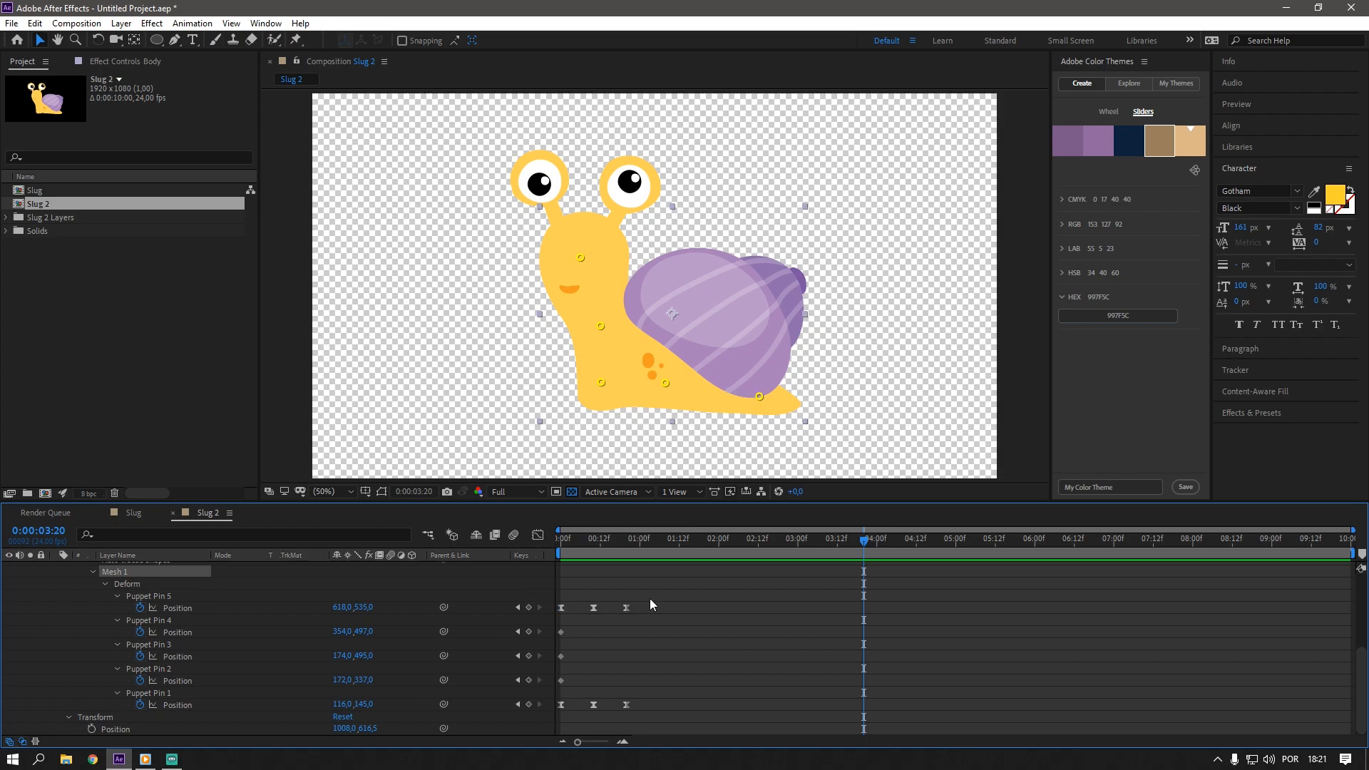
pyautogui.moveTo(647, 605); pyautogui.dragTo(586, 622)
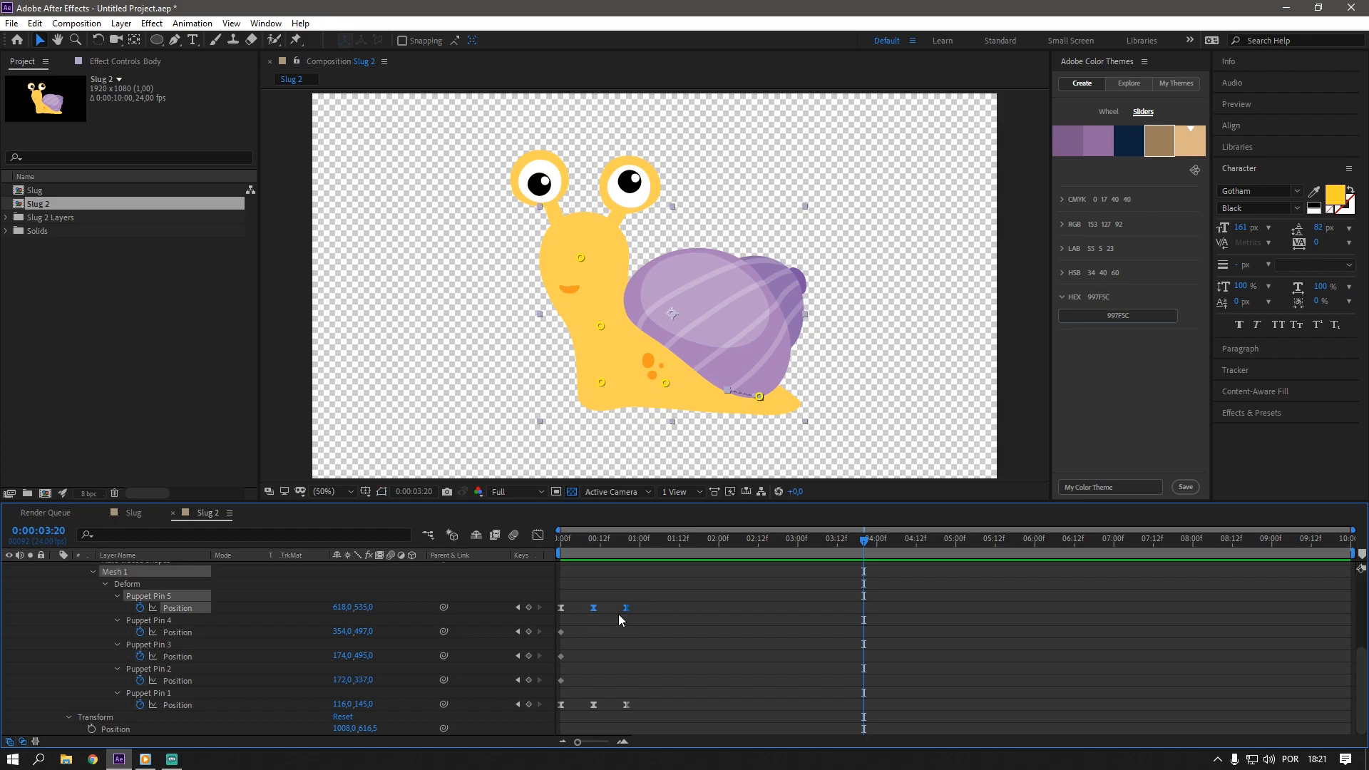
pyautogui.click(652, 616)
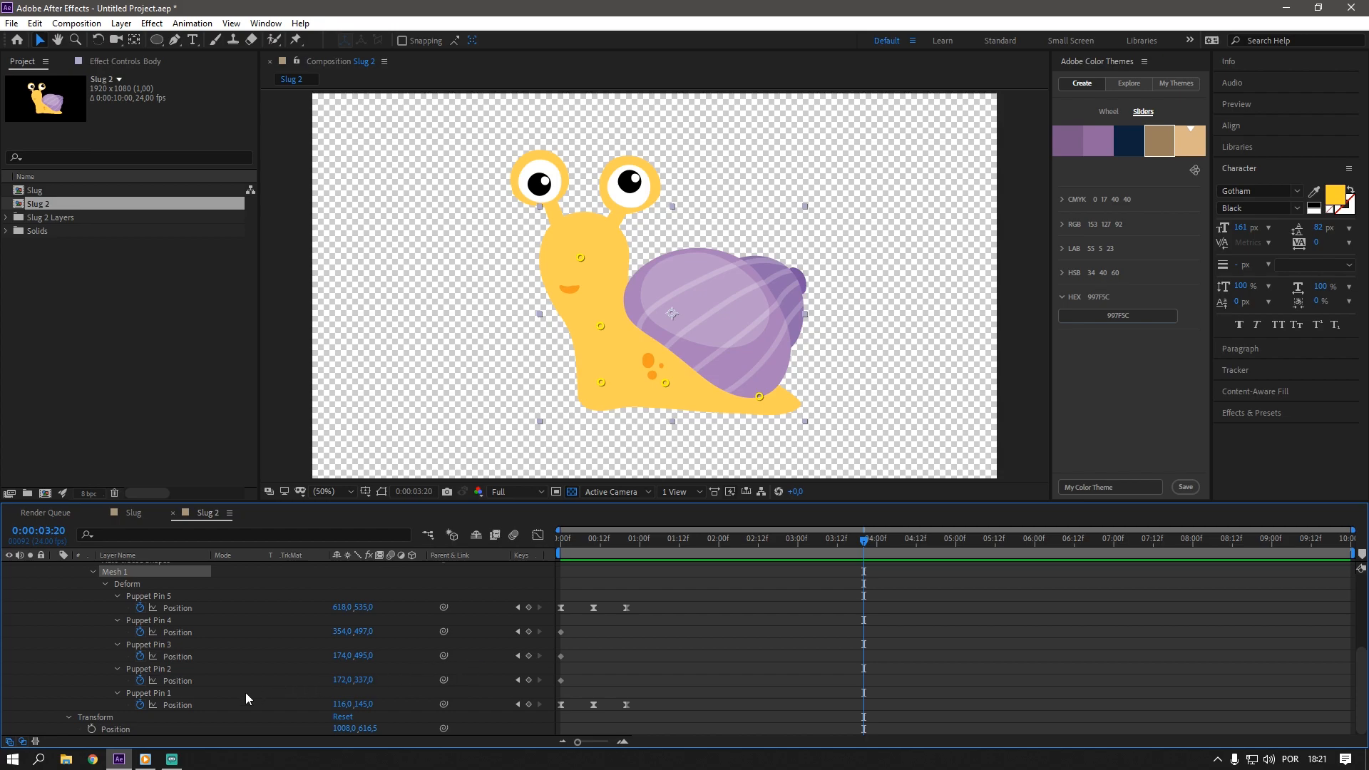
# - Add the expression loopOut() to Puppet Pin 1's Position and copy the expression text
pyautogui.keyDown('alt'); pyautogui.click(140, 708); pyautogui.keyUp('alt')
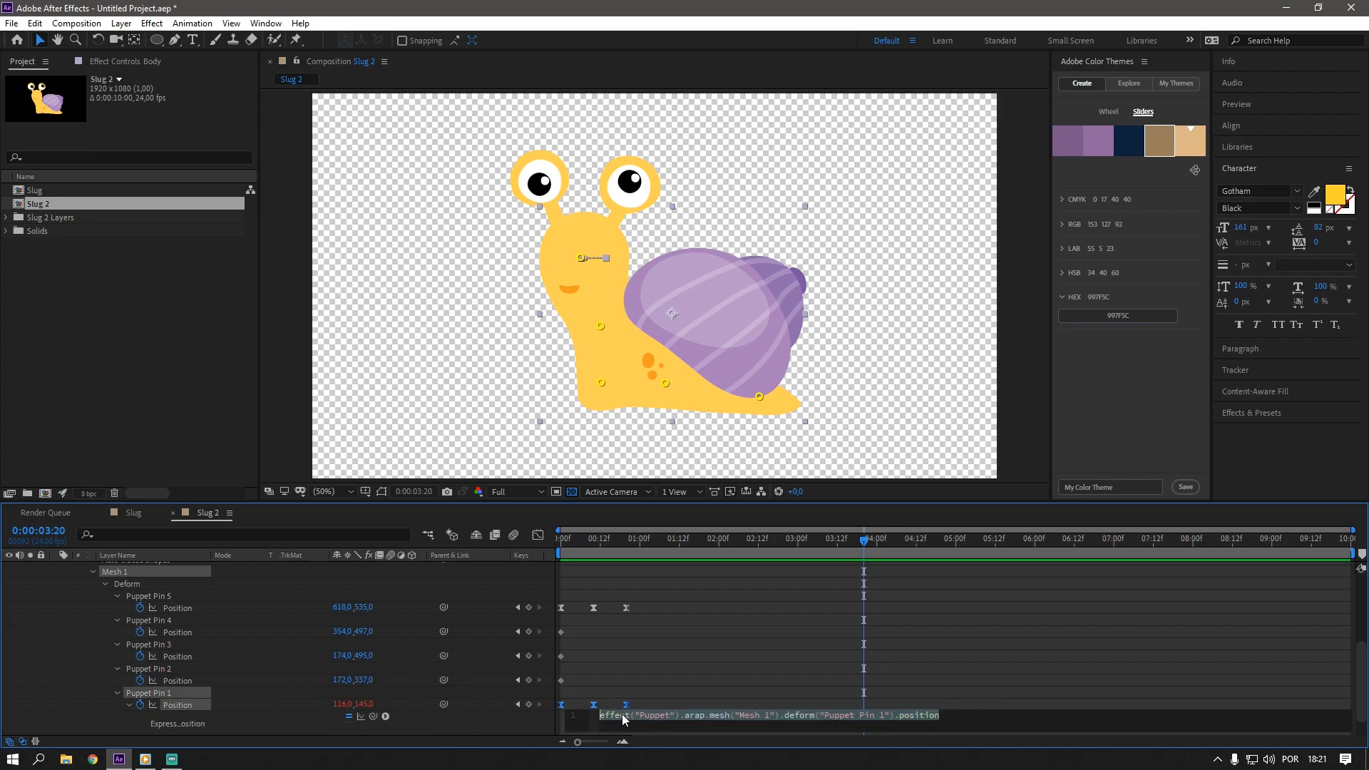
pyautogui.write('loop')
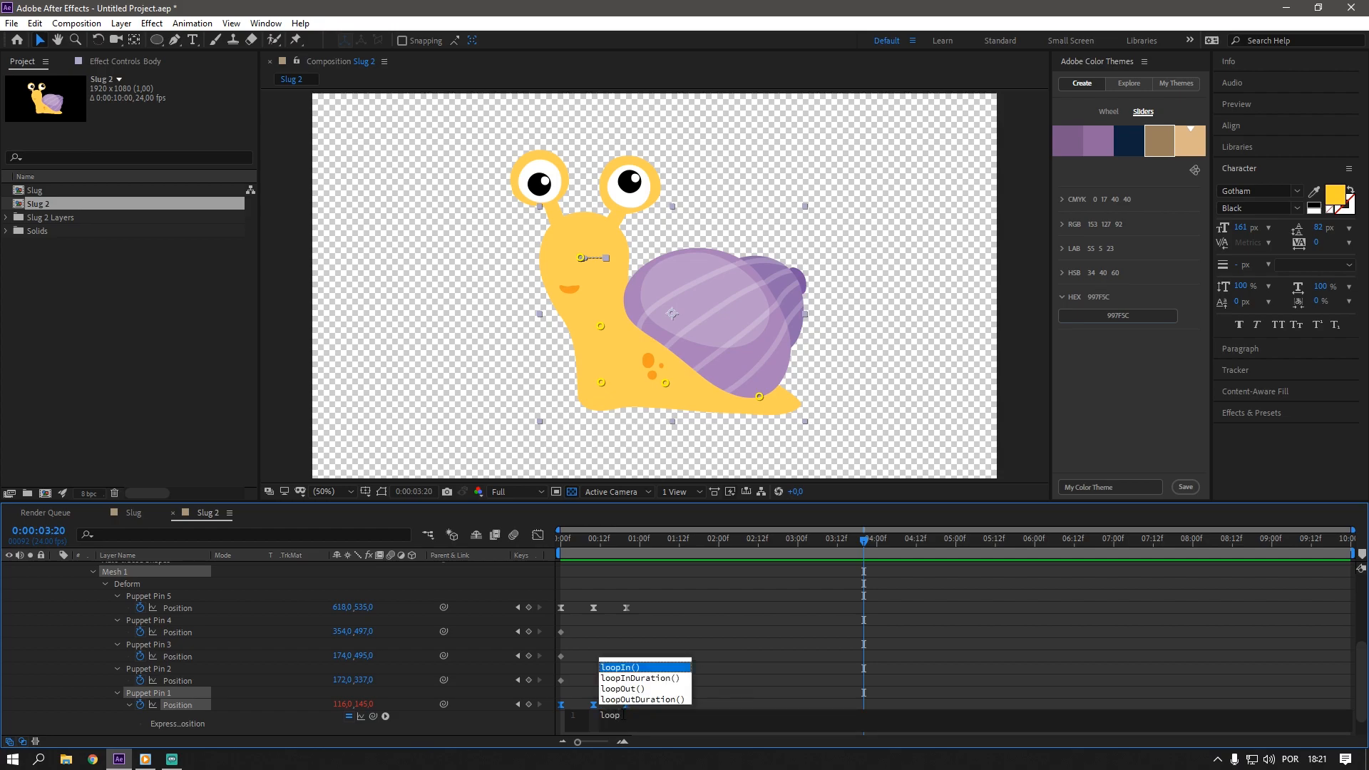
pyautogui.write('Out')
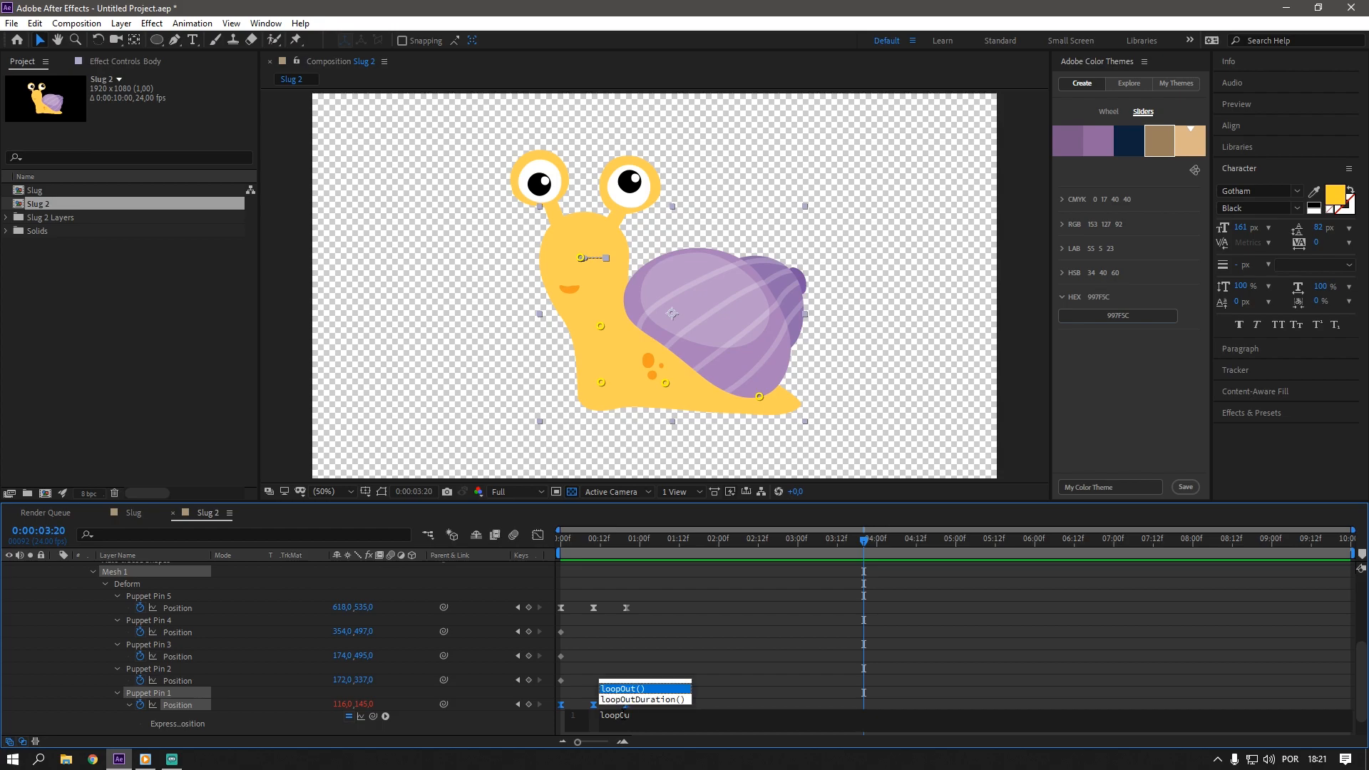
pyautogui.press('Return')
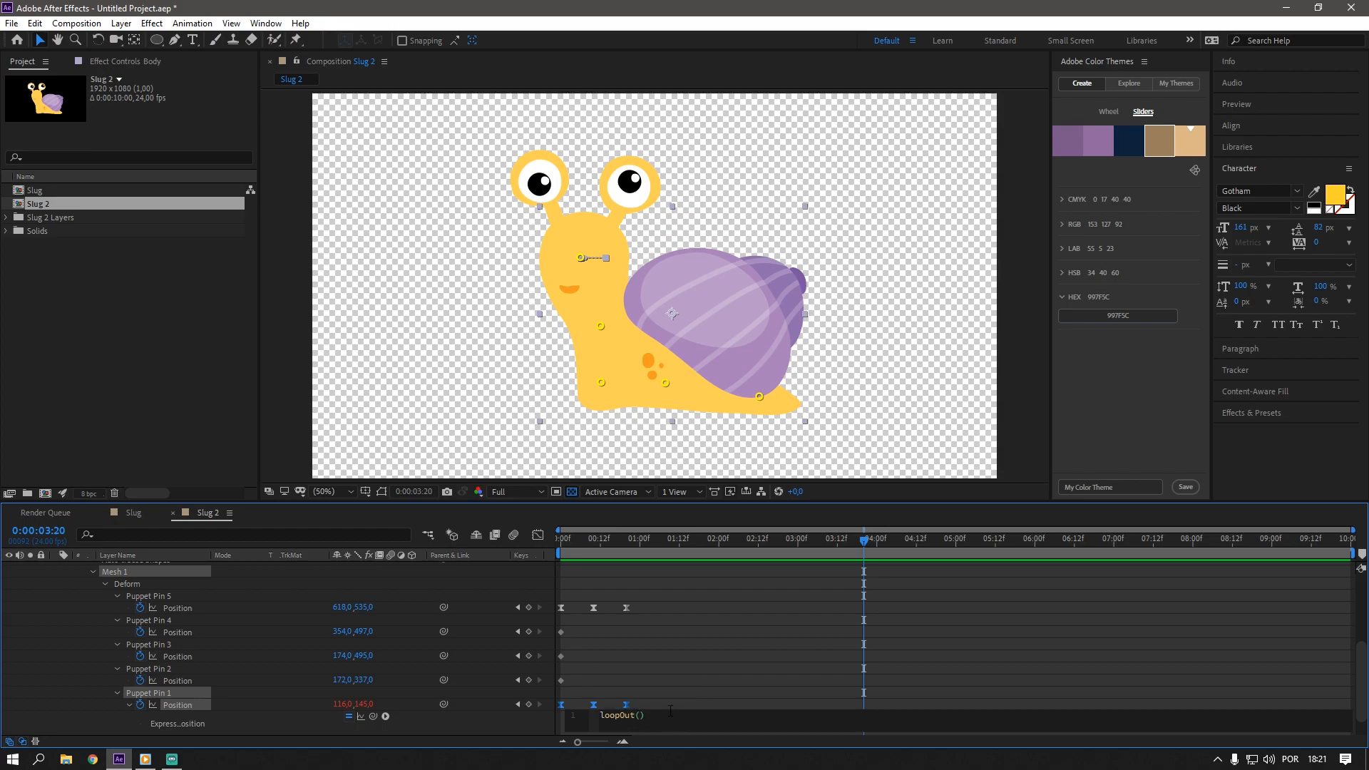
pyautogui.moveTo(646, 715); pyautogui.dragTo(547, 707)
pyautogui.click(702, 663)
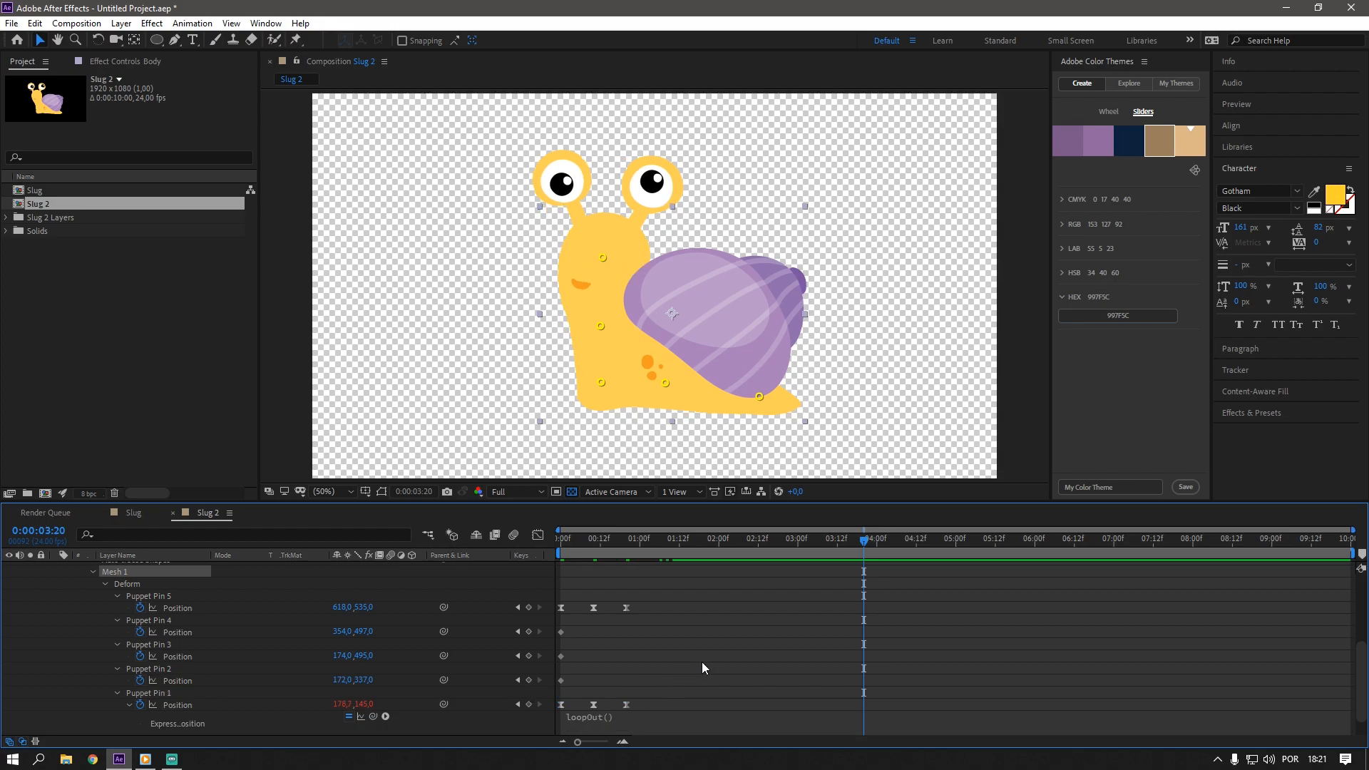
# - Paste the copied loopOut() expression onto Puppet Pin 5's Position and preview the animation
pyautogui.keyDown('alt'); pyautogui.click(142, 601); pyautogui.keyUp('alt')
pyautogui.hotkey('ctrl', 'v')
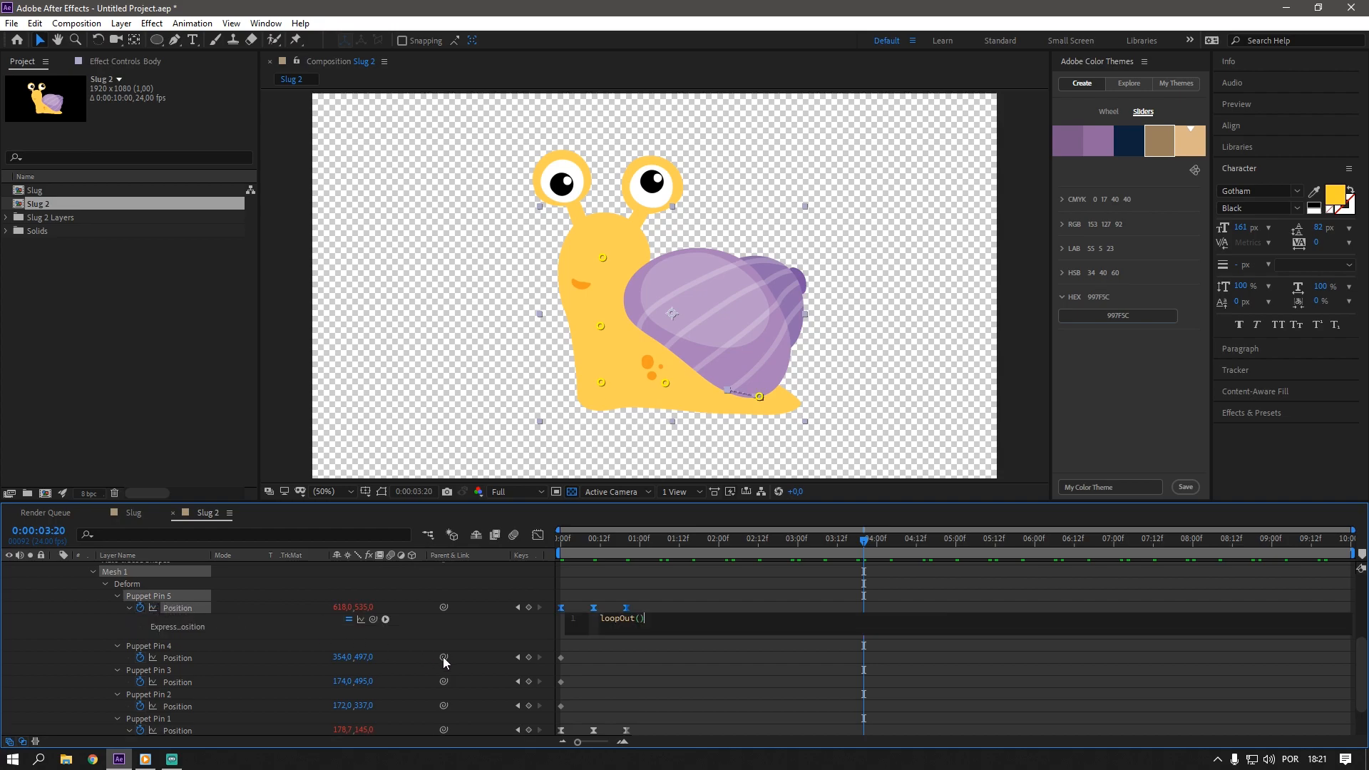
pyautogui.click(508, 628)
pyautogui.press('space')
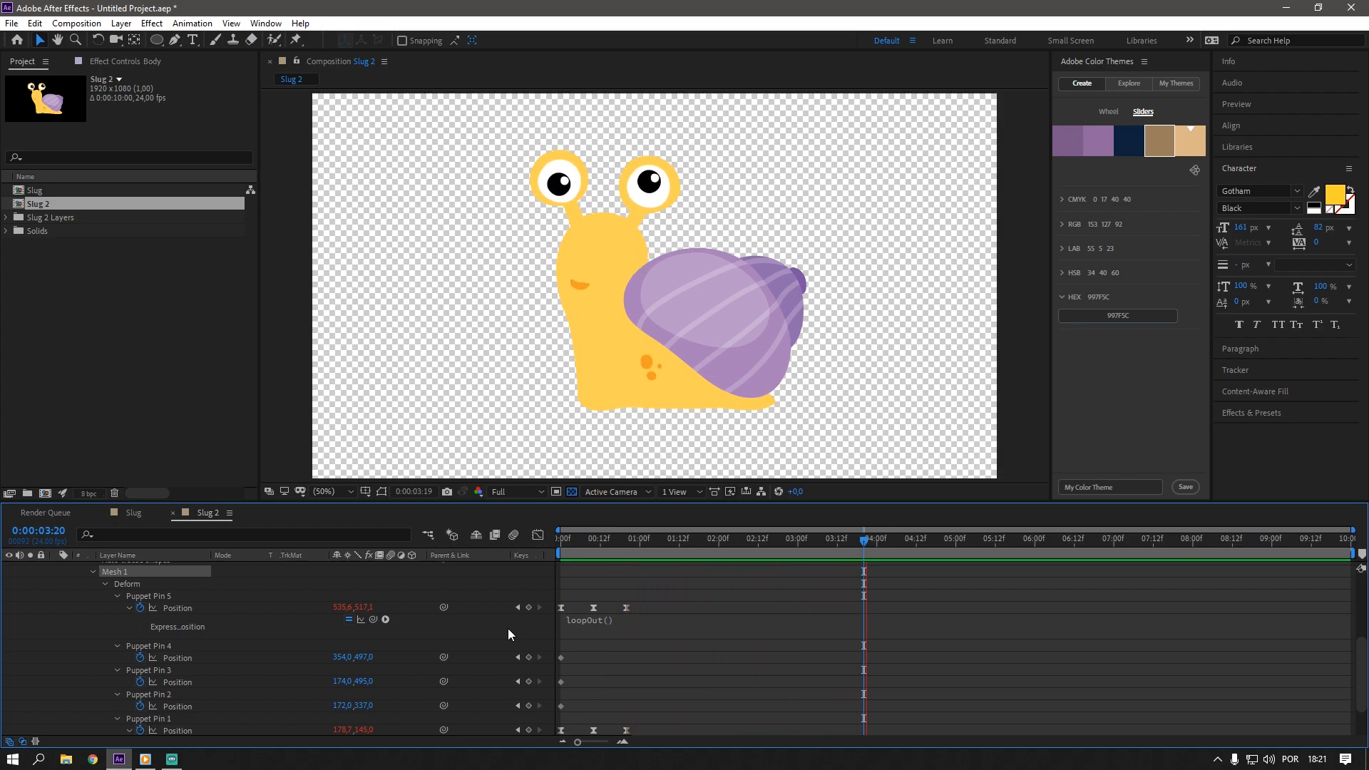
pyautogui.scroll(4, 293, 594)
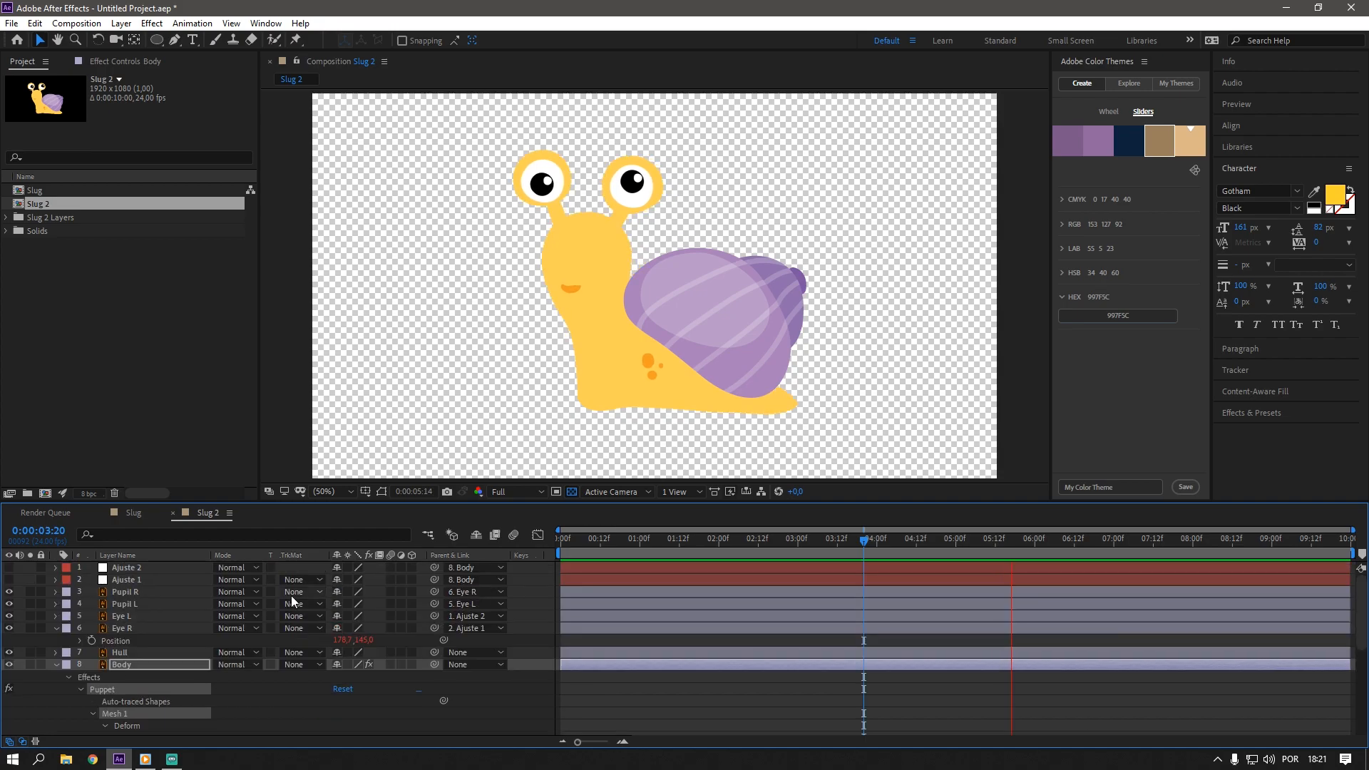
pyautogui.press('space')
# - Start keyframing the Rotation of the Eye L and Eye R layers at 0:00:00:00
pyautogui.click(134, 625)
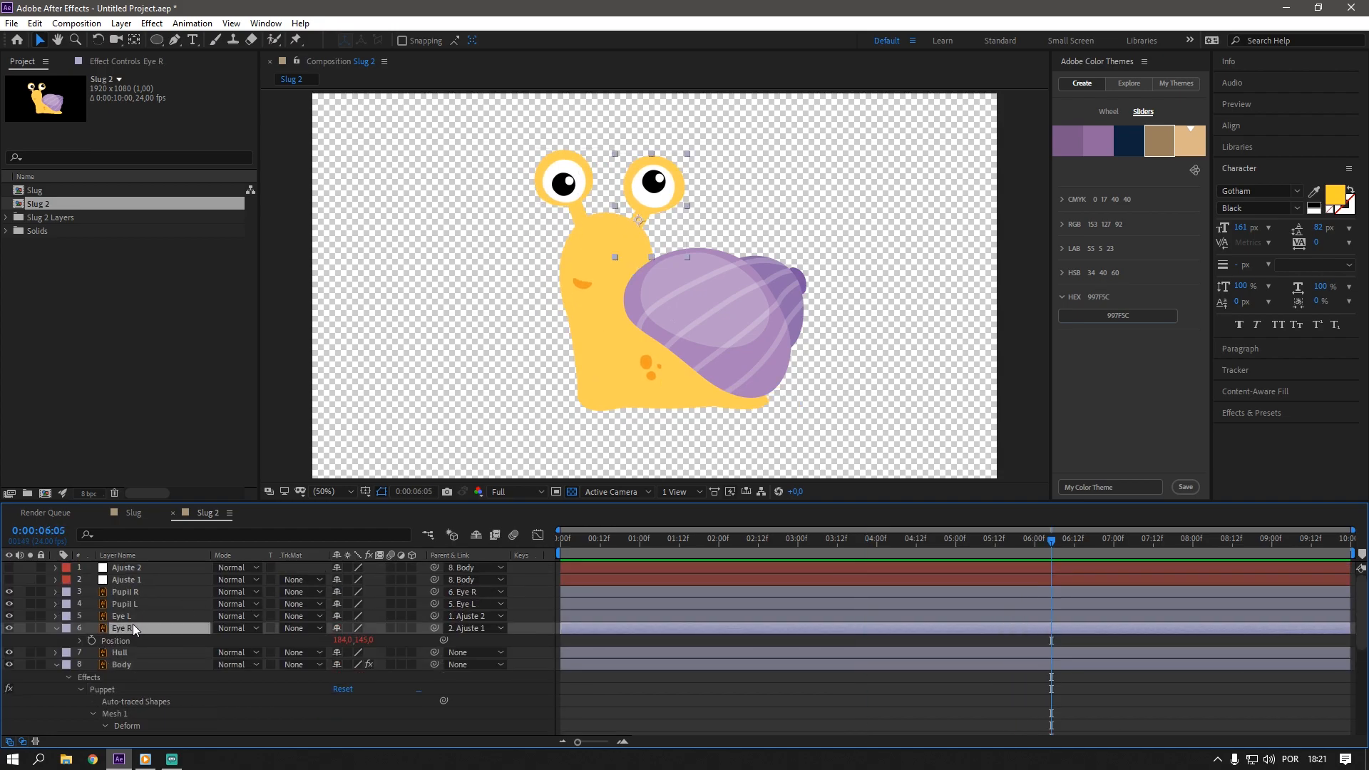
pyautogui.keyDown('ctrl'); pyautogui.click(131, 616); pyautogui.keyUp('ctrl')
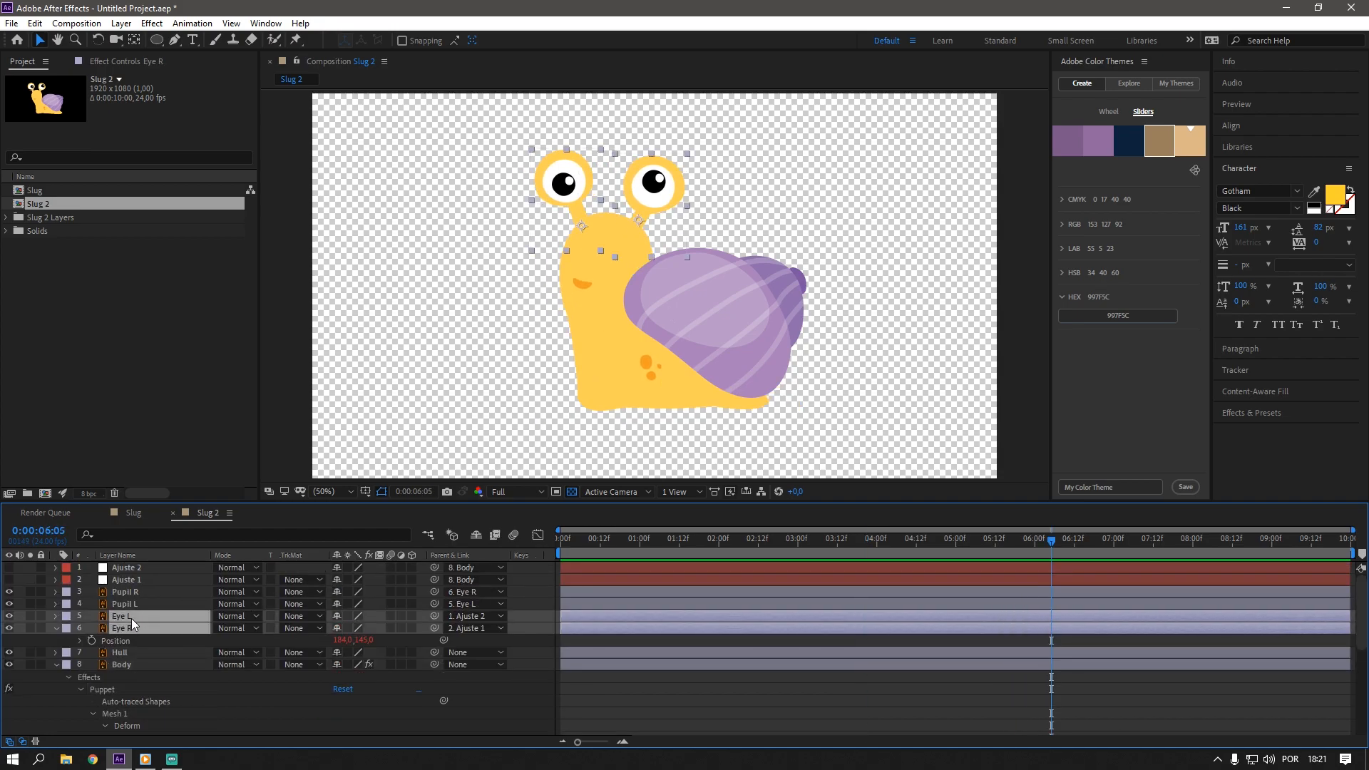
pyautogui.press('r')
pyautogui.moveTo(629, 539); pyautogui.dragTo(538, 541)
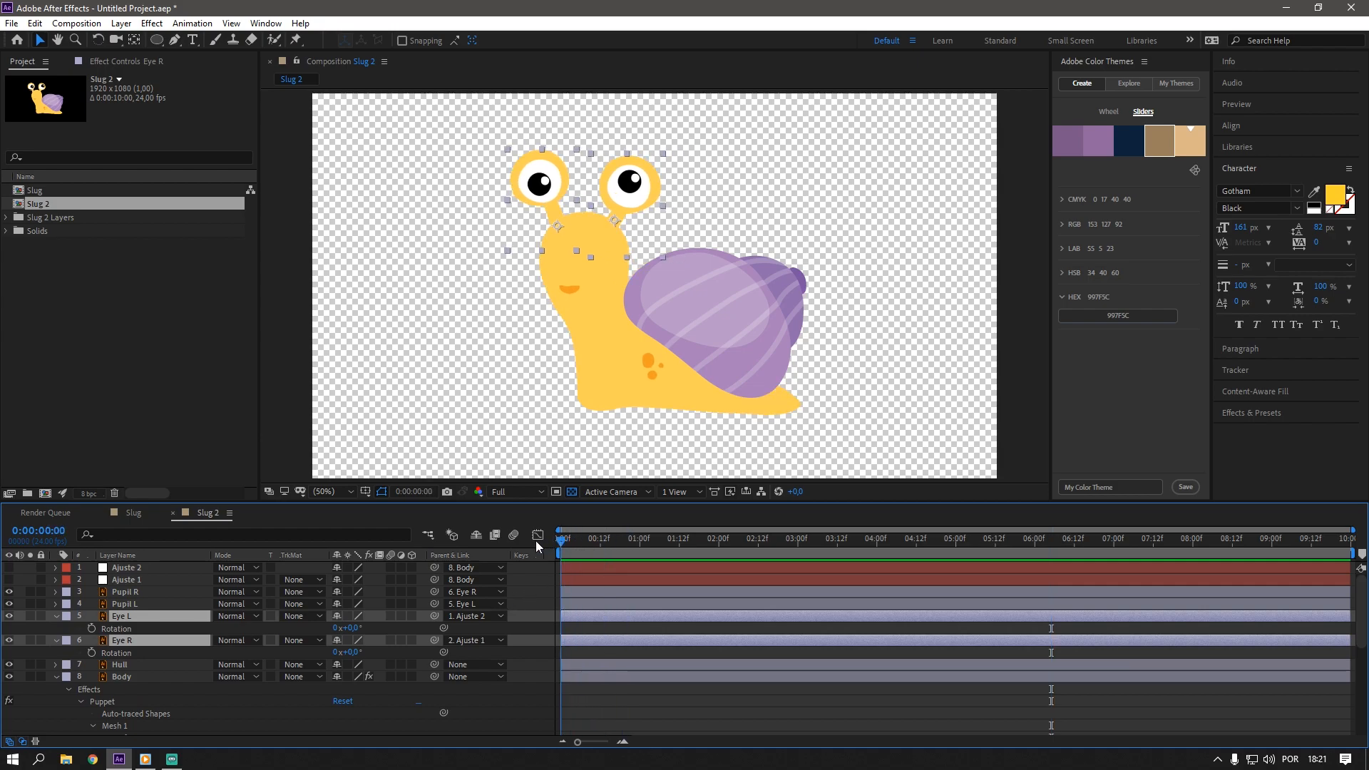
pyautogui.click(92, 629)
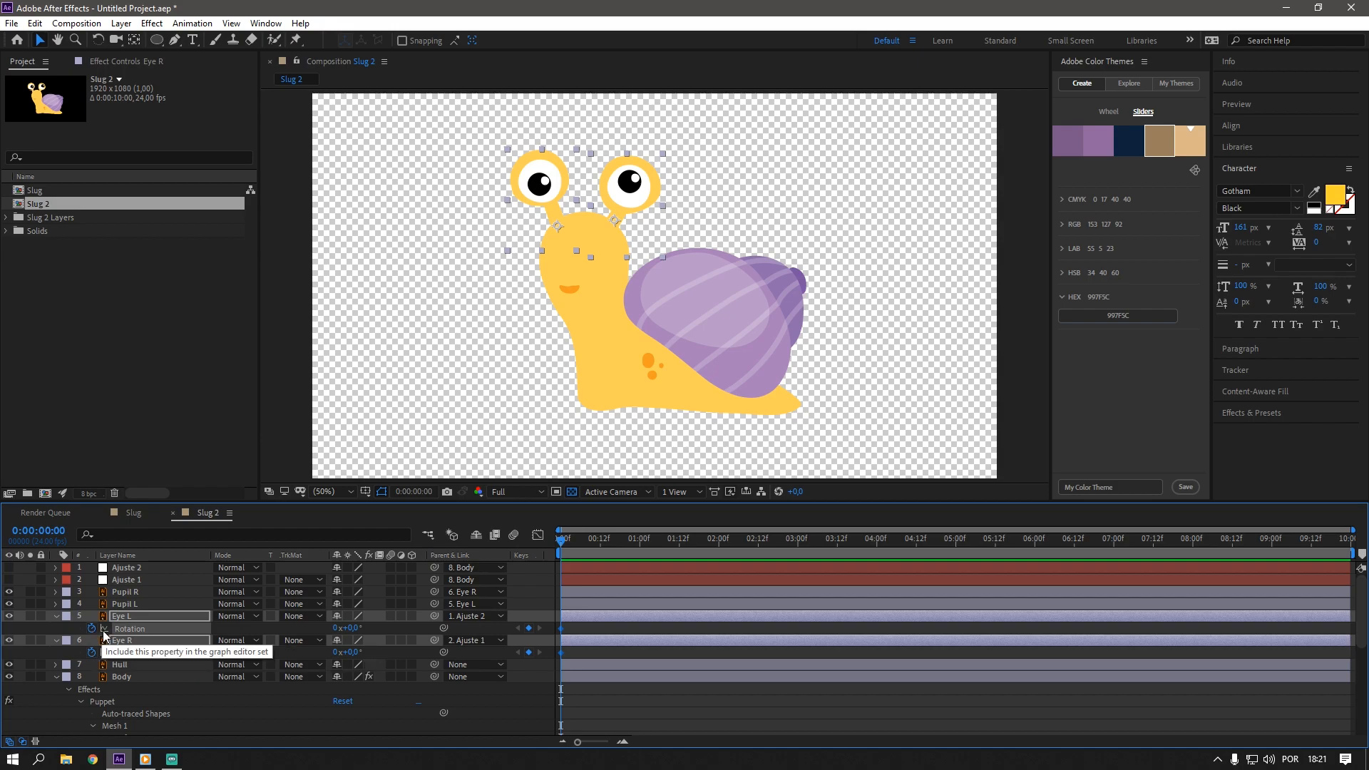
# - At 0:00:00:10, set the Rotation of both Eye L and Eye R to 20°
pyautogui.hotkey('shift', 'pagedown')
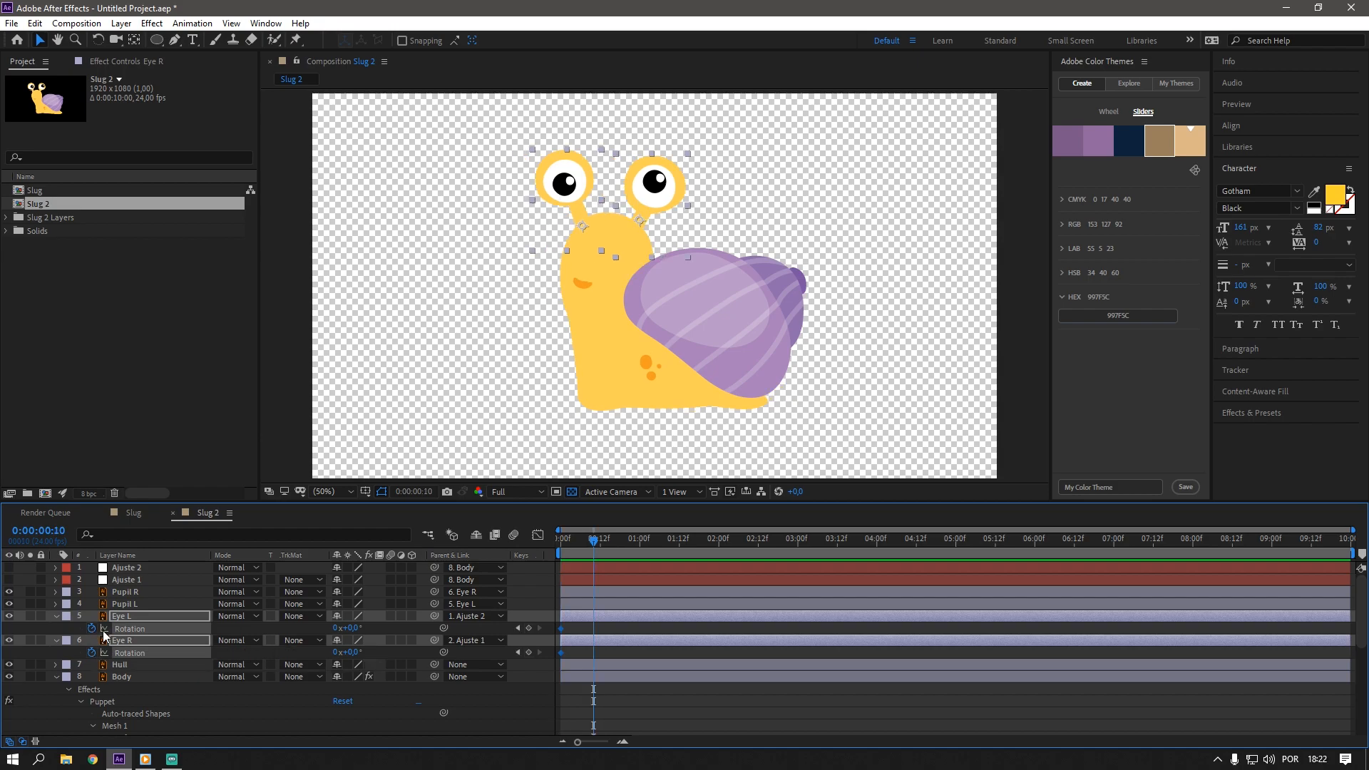
pyautogui.moveTo(371, 627); pyautogui.dragTo(374, 630)
pyautogui.click(351, 652)
pyautogui.write('20')
pyautogui.press('Return')
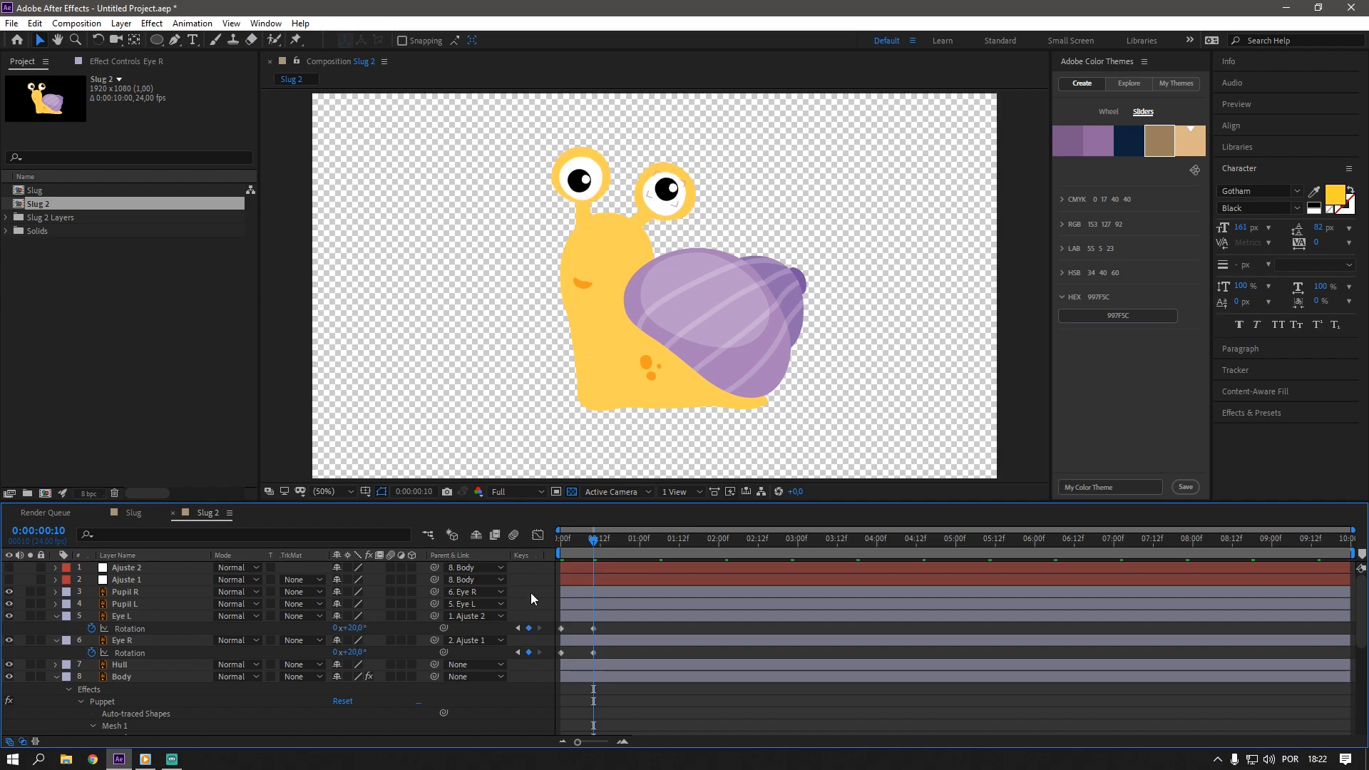
# - Copy the first Rotation keyframes of Eye L and Eye R to 0:00:00:20 and apply Easy Ease to all their Rotation keyframes
pyautogui.hotkey('shift', 'pagedown')
pyautogui.click(561, 629)
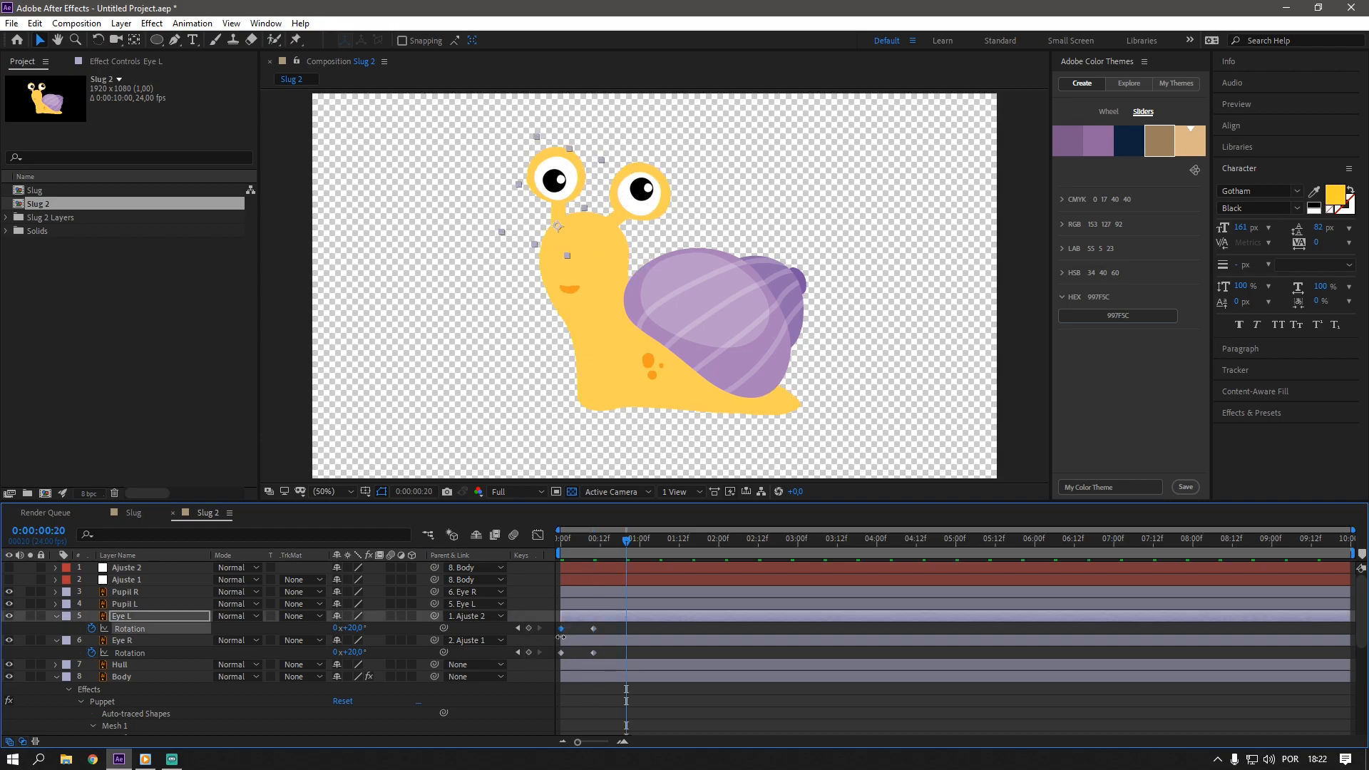
pyautogui.hotkey('ctrl', 'c')
pyautogui.hotkey('ctrl', 'v')
pyautogui.click(562, 652)
pyautogui.hotkey('ctrl', 'c')
pyautogui.hotkey('ctrl', 'v')
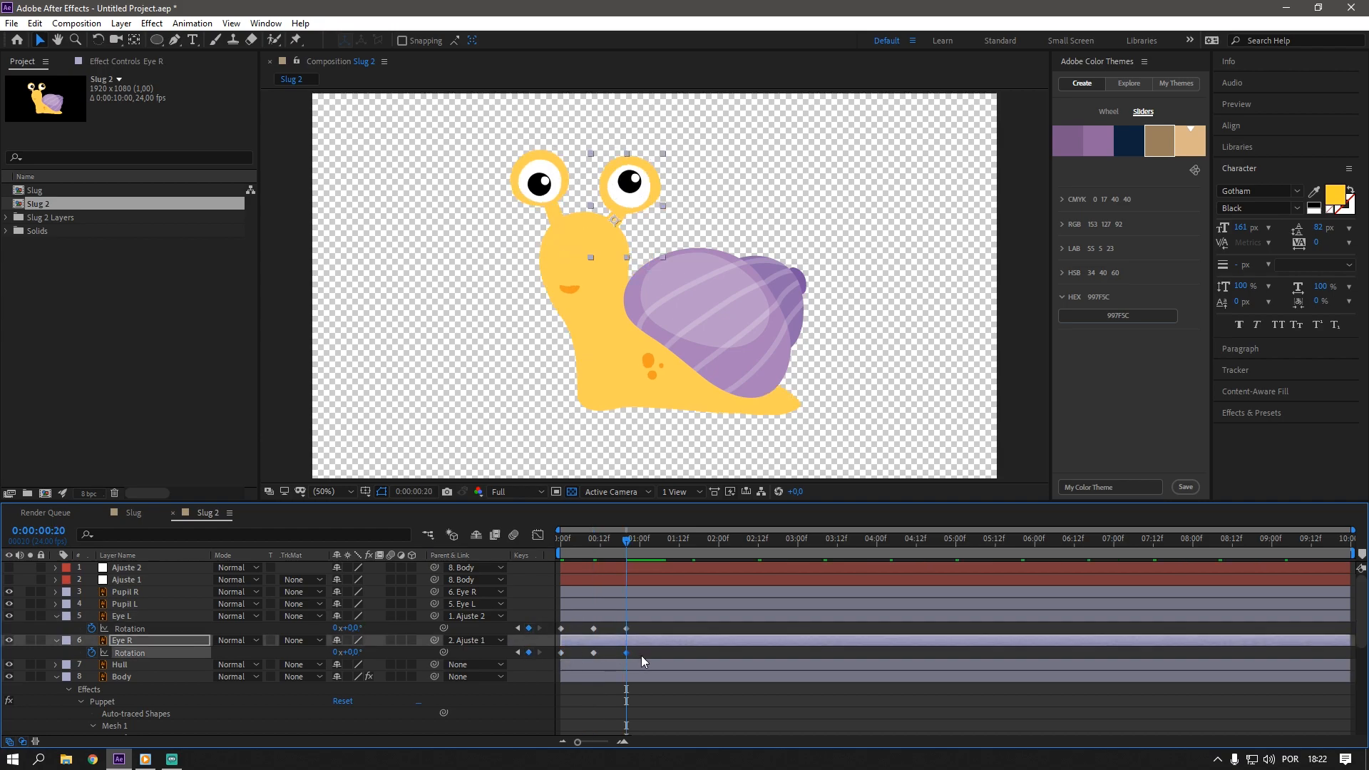
pyautogui.moveTo(640, 650); pyautogui.dragTo(555, 657)
pyautogui.moveTo(643, 623); pyautogui.dragTo(536, 630)
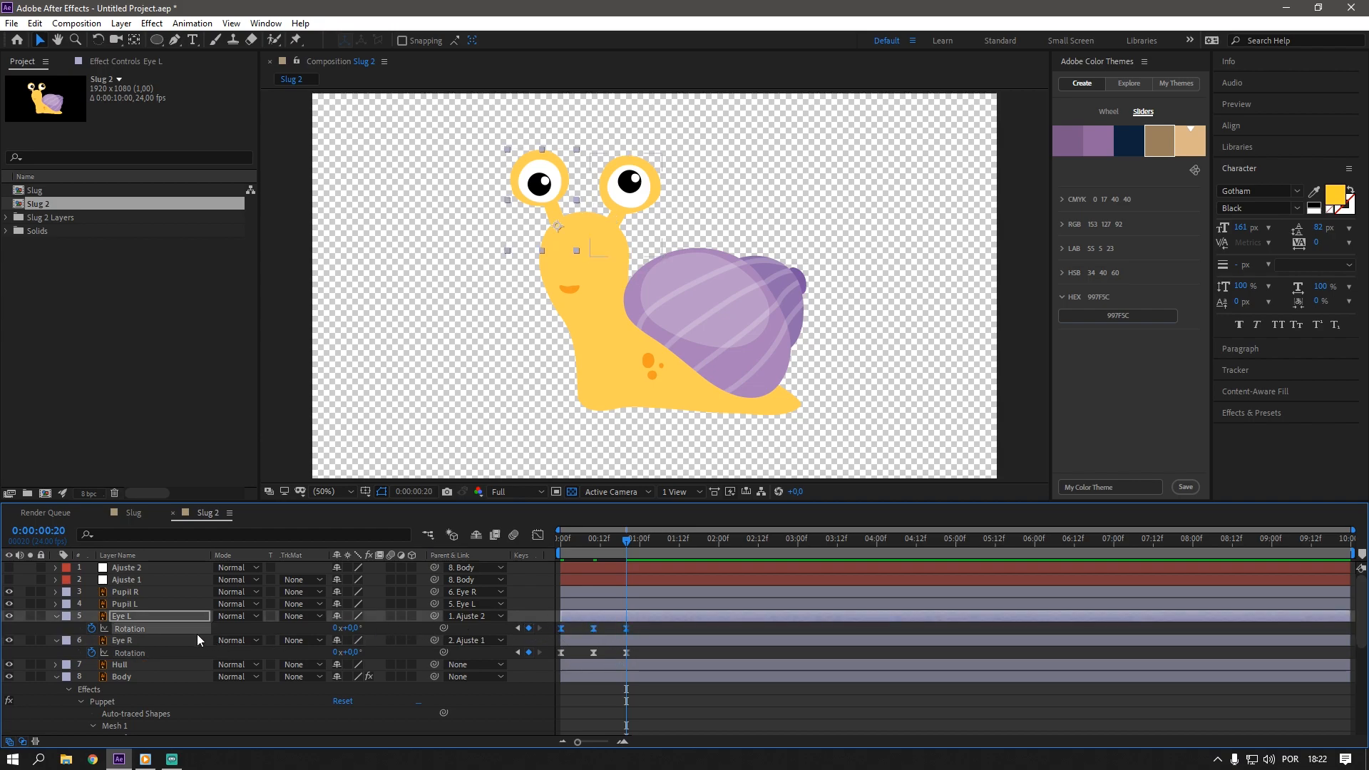
# - Add the expression loopOut() to the Rotation of both Eye L and Eye R
pyautogui.keyDown('alt'); pyautogui.click(92, 628); pyautogui.keyUp('alt')
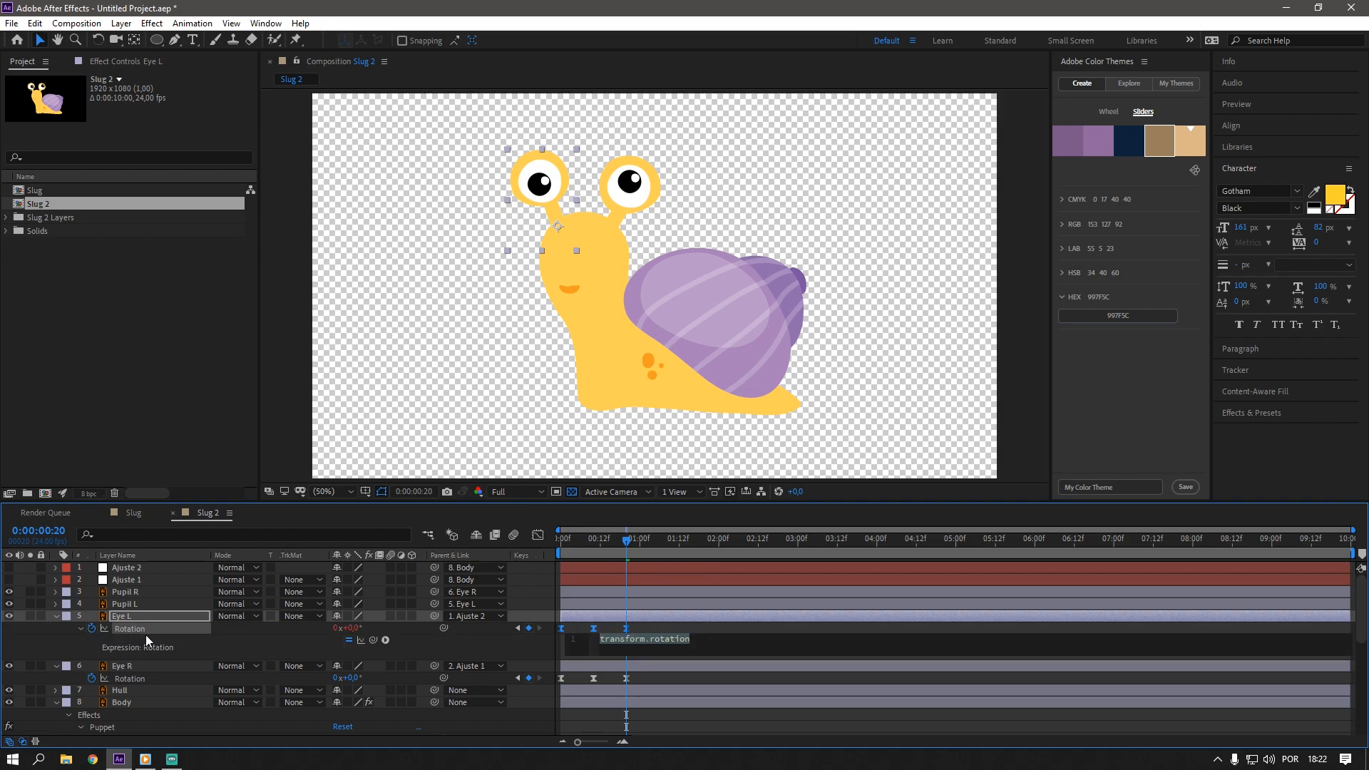
pyautogui.hotkey('ctrl', 'v')
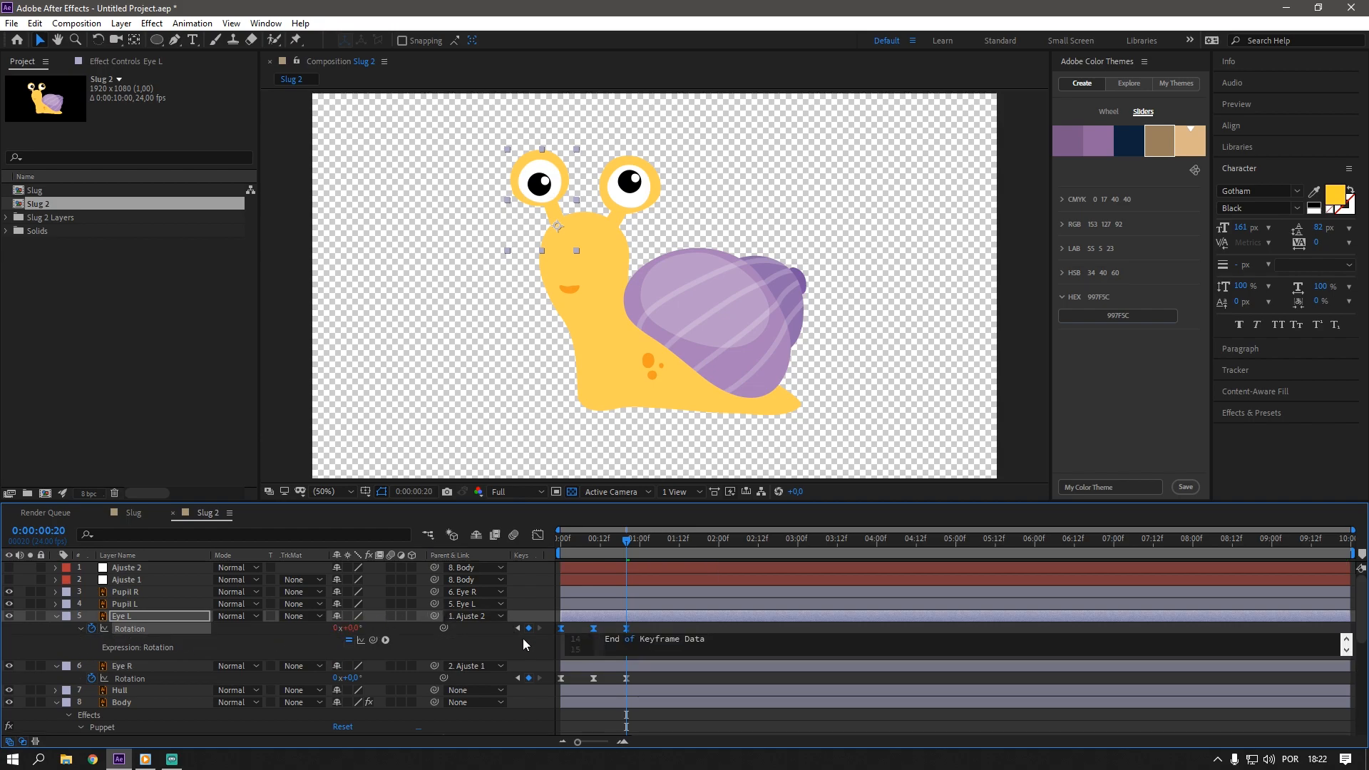
pyautogui.hotkey('ctrl', 'z')
pyautogui.write('loopOut')
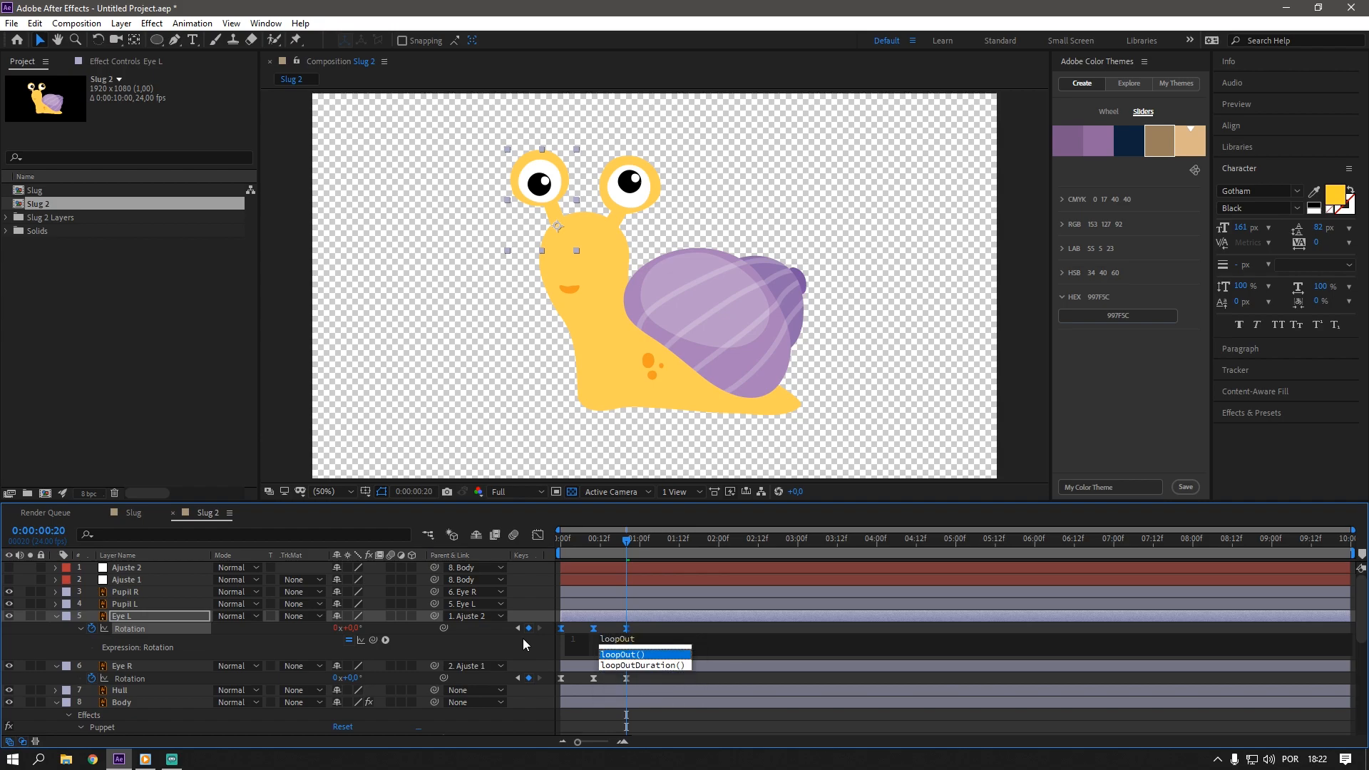
pyautogui.press('Return')
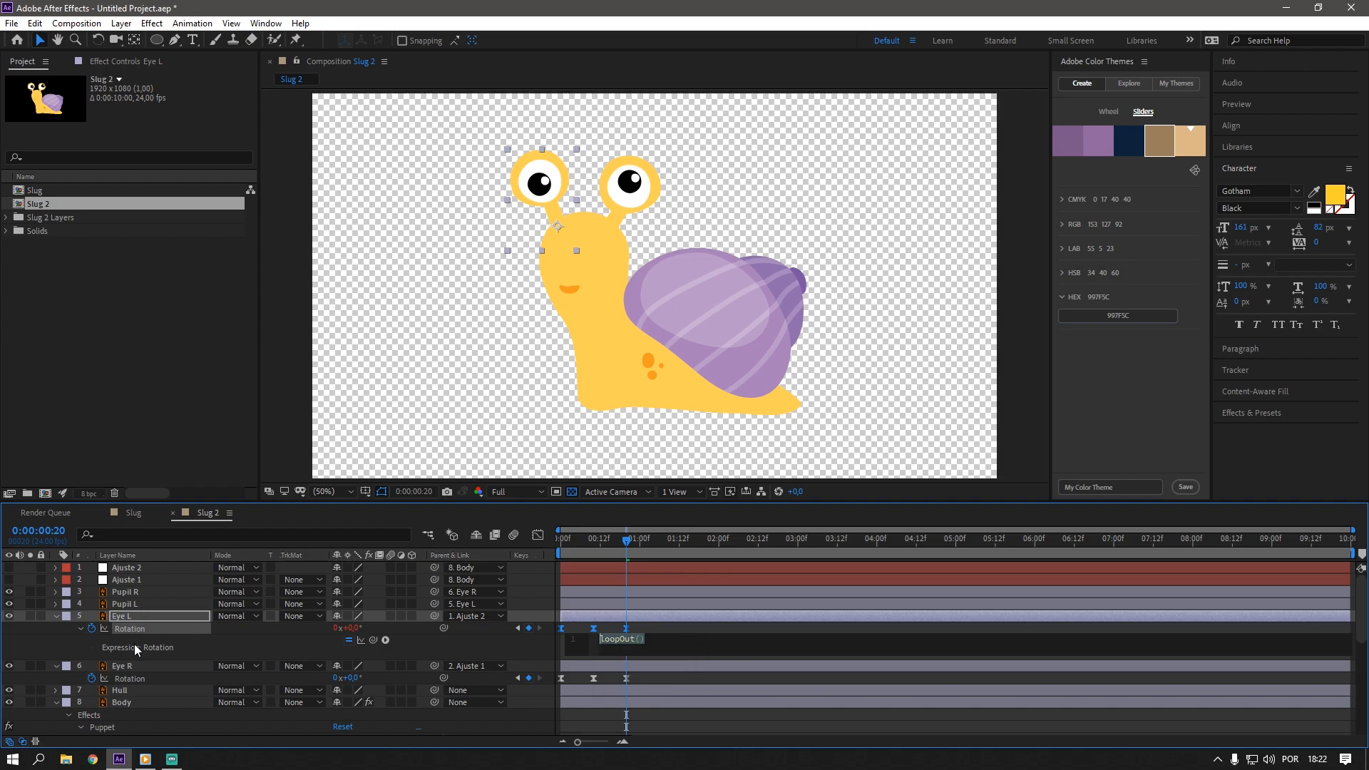
pyautogui.keyDown('alt'); pyautogui.click(91, 678); pyautogui.keyUp('alt')
pyautogui.hotkey('ctrl', 'v')
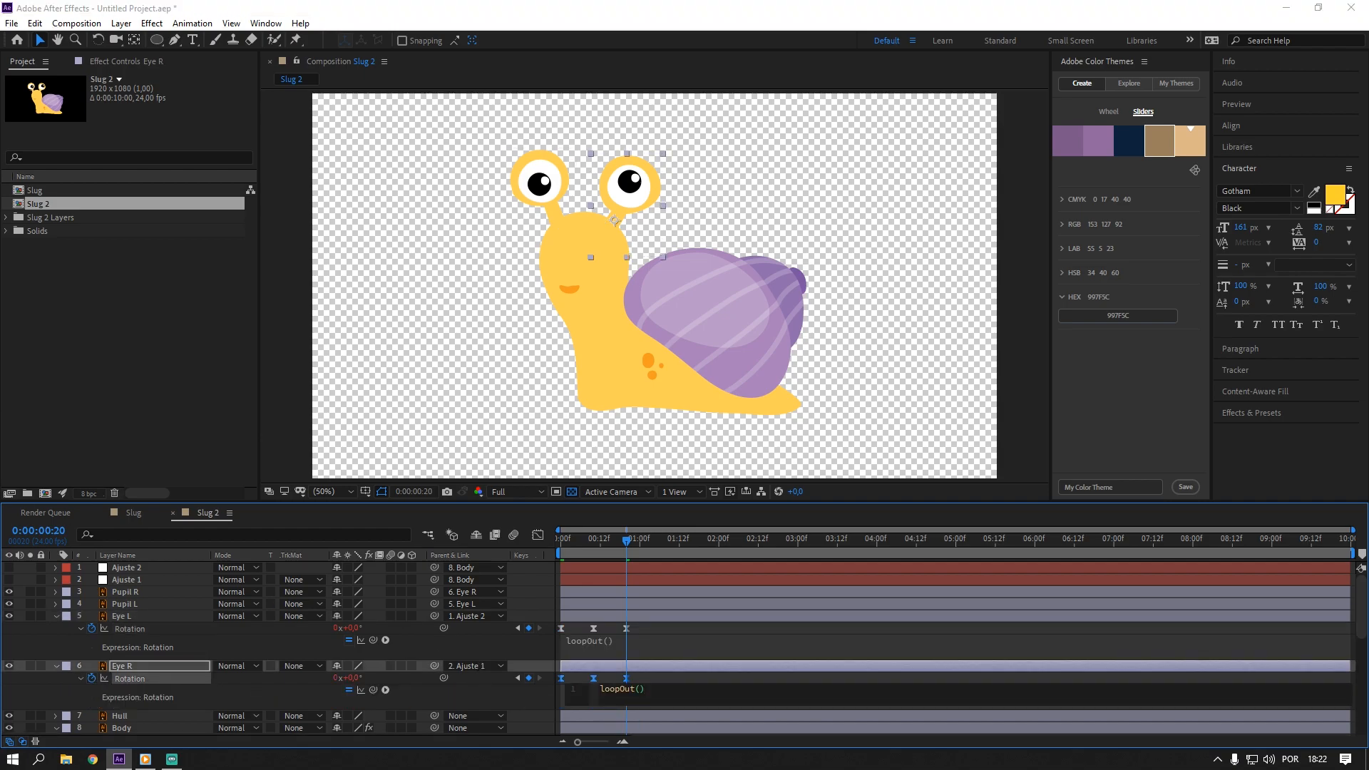
pyautogui.click(533, 579)
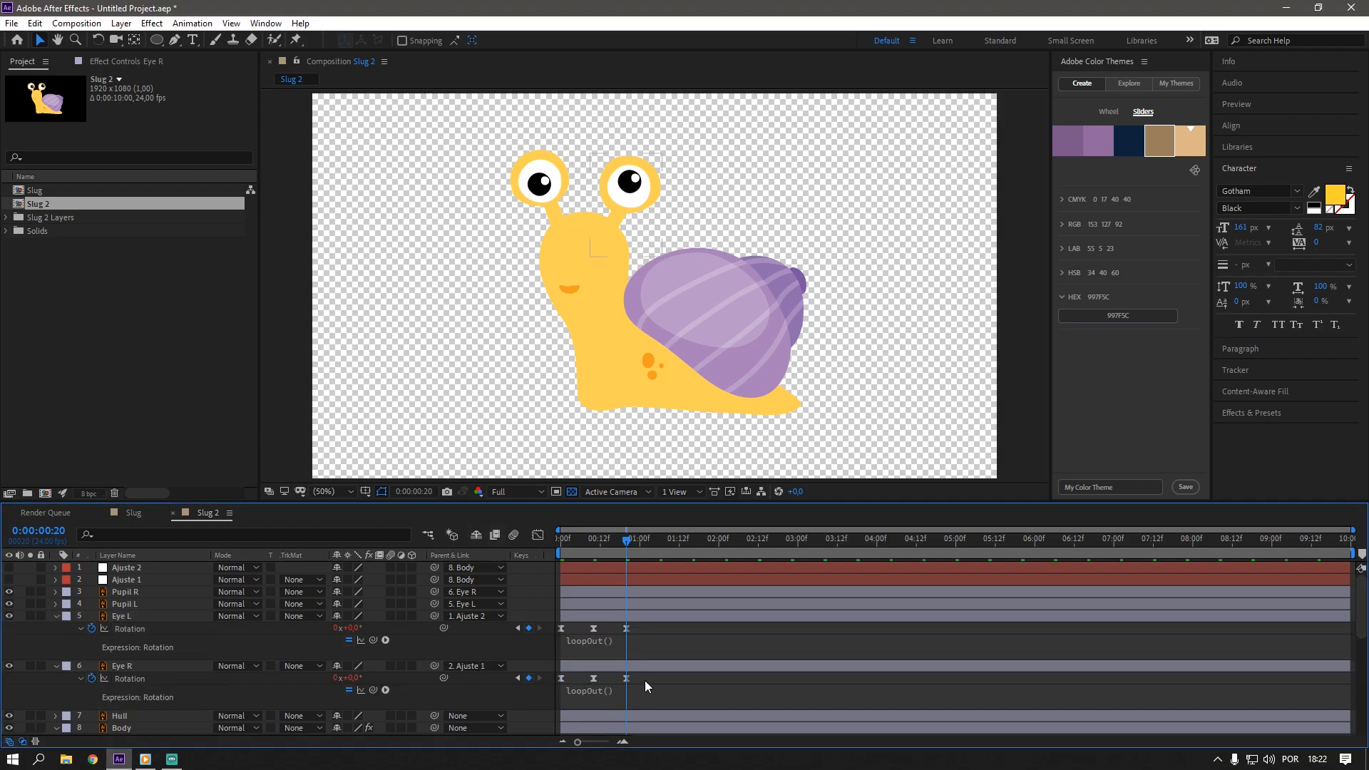
# - Shift all of Eye R's Rotation keyframes two frames forward in time and preview the animation from the start
pyautogui.click(153, 663)
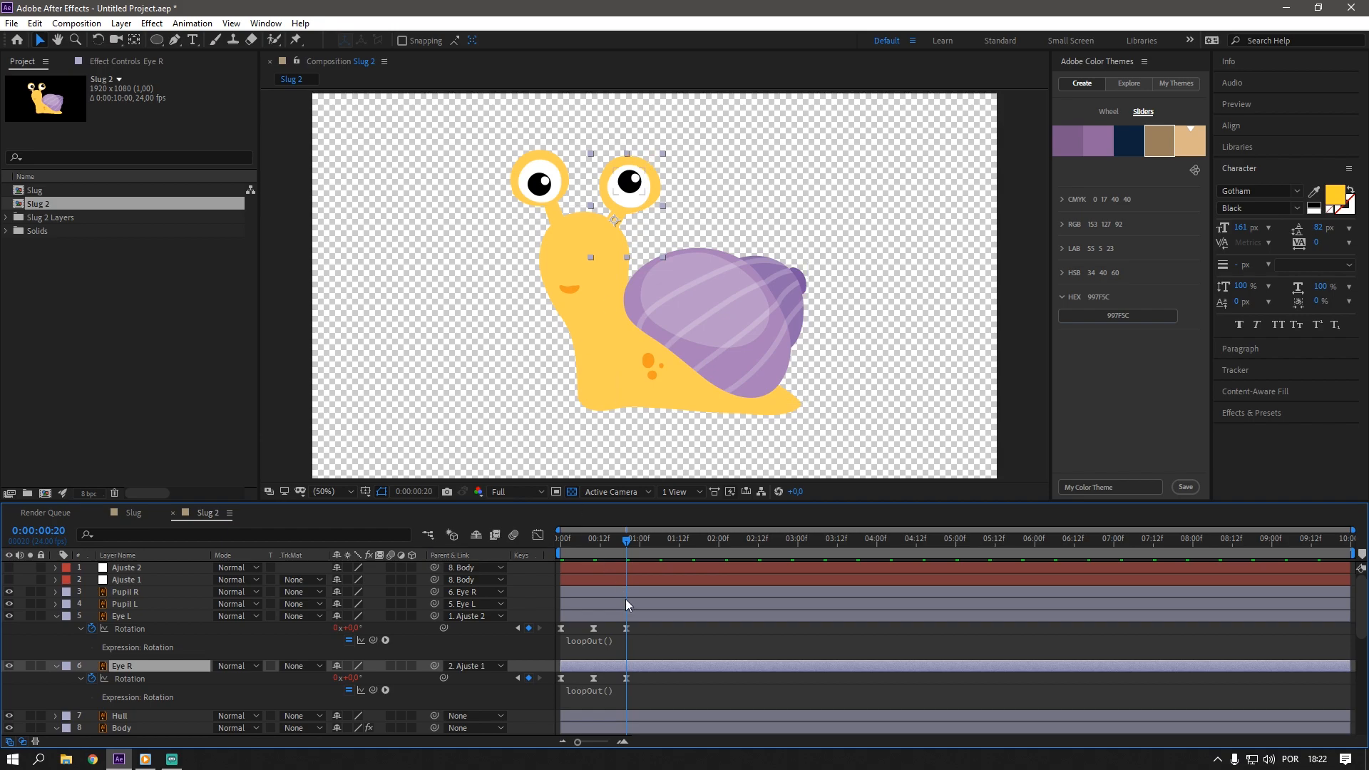
pyautogui.moveTo(640, 676); pyautogui.dragTo(537, 687)
pyautogui.hotkey('alt', 'Right')
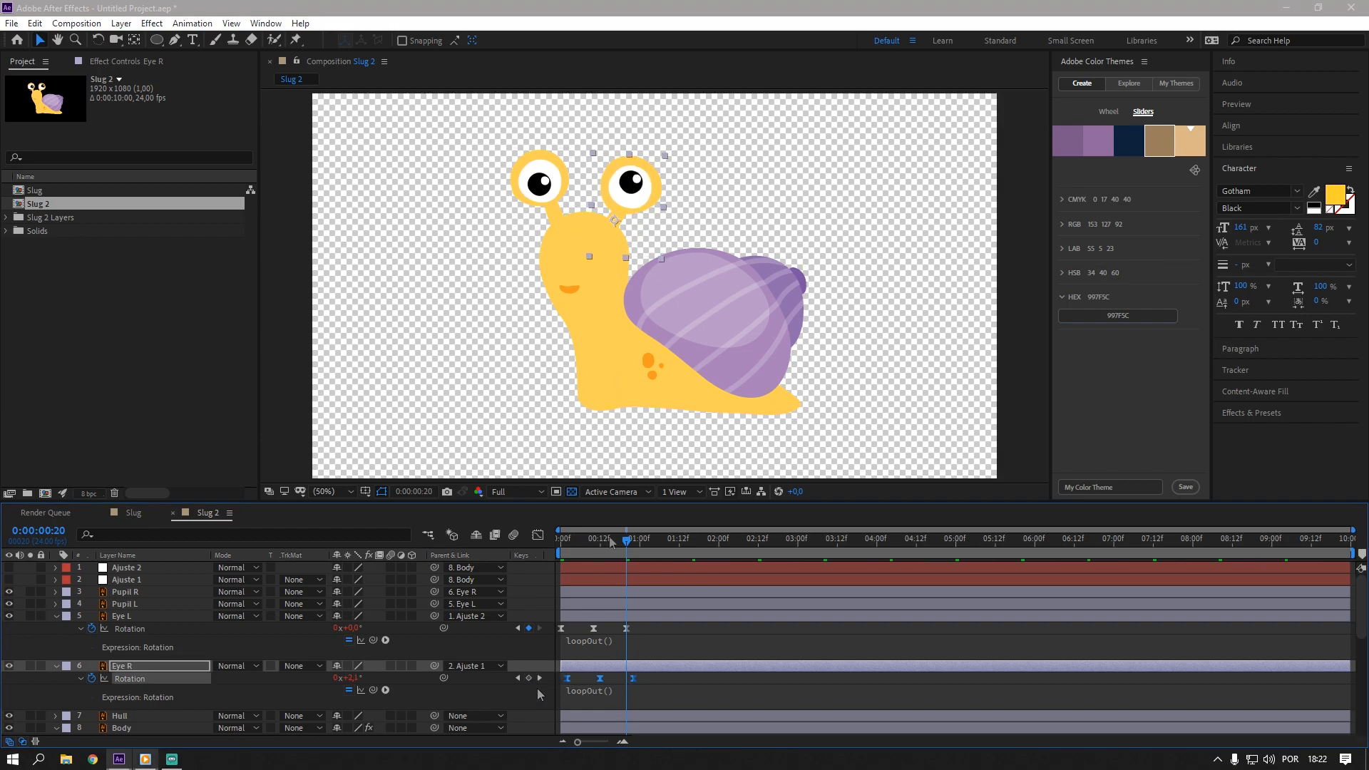
pyautogui.moveTo(594, 536); pyautogui.dragTo(513, 540)
pyautogui.press('space')
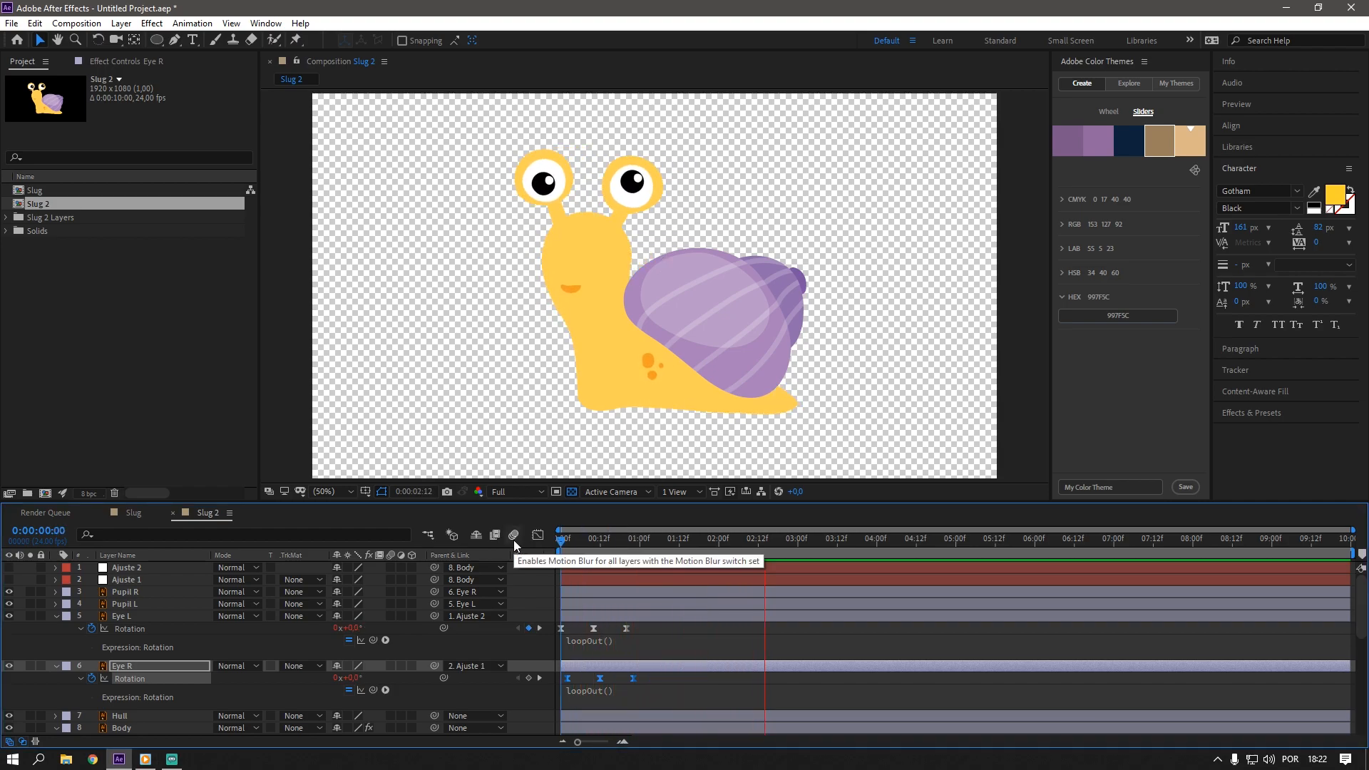
pyautogui.press('space')
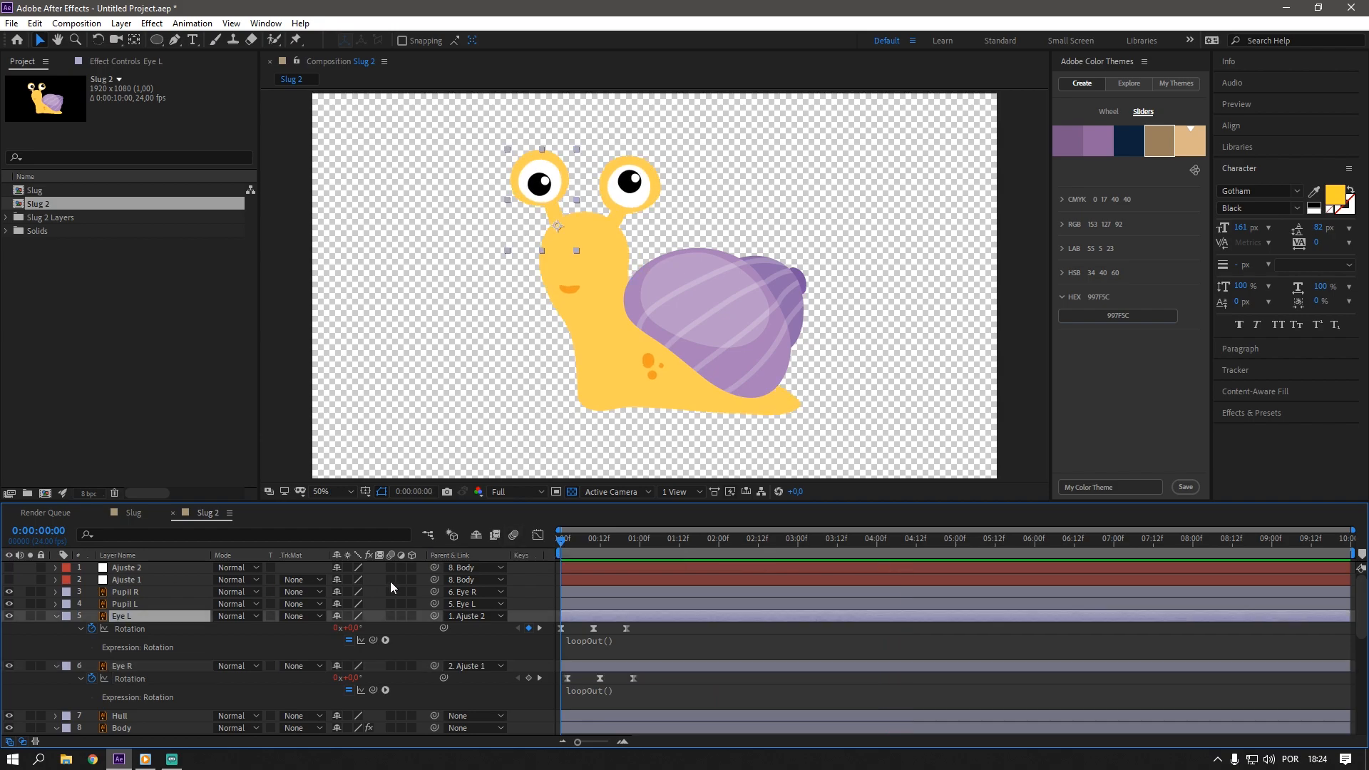
# - Move the Hull layer's anchor point from the shell's centre to its lower edge beside the body spots
pyautogui.click(768, 318)
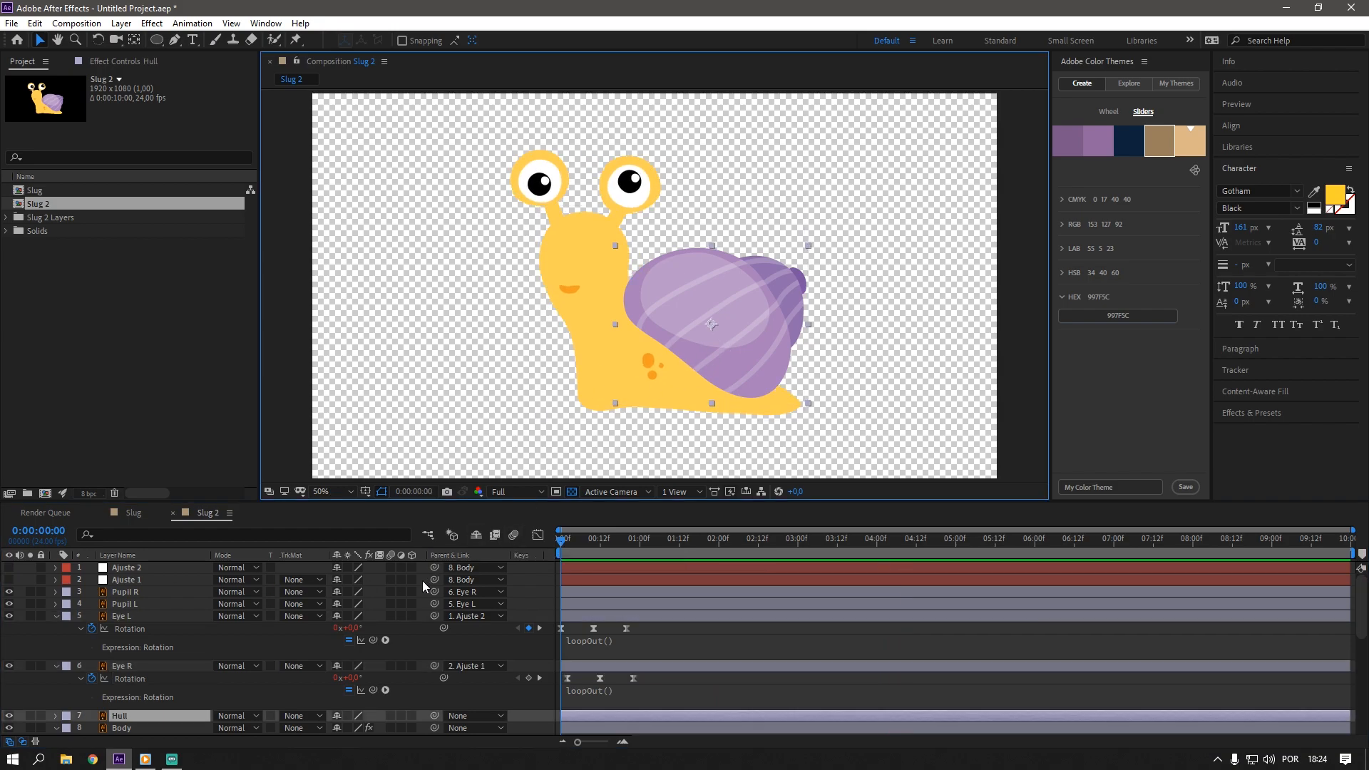
pyautogui.scroll(-3, 216, 648)
pyautogui.scroll(4, 215, 649)
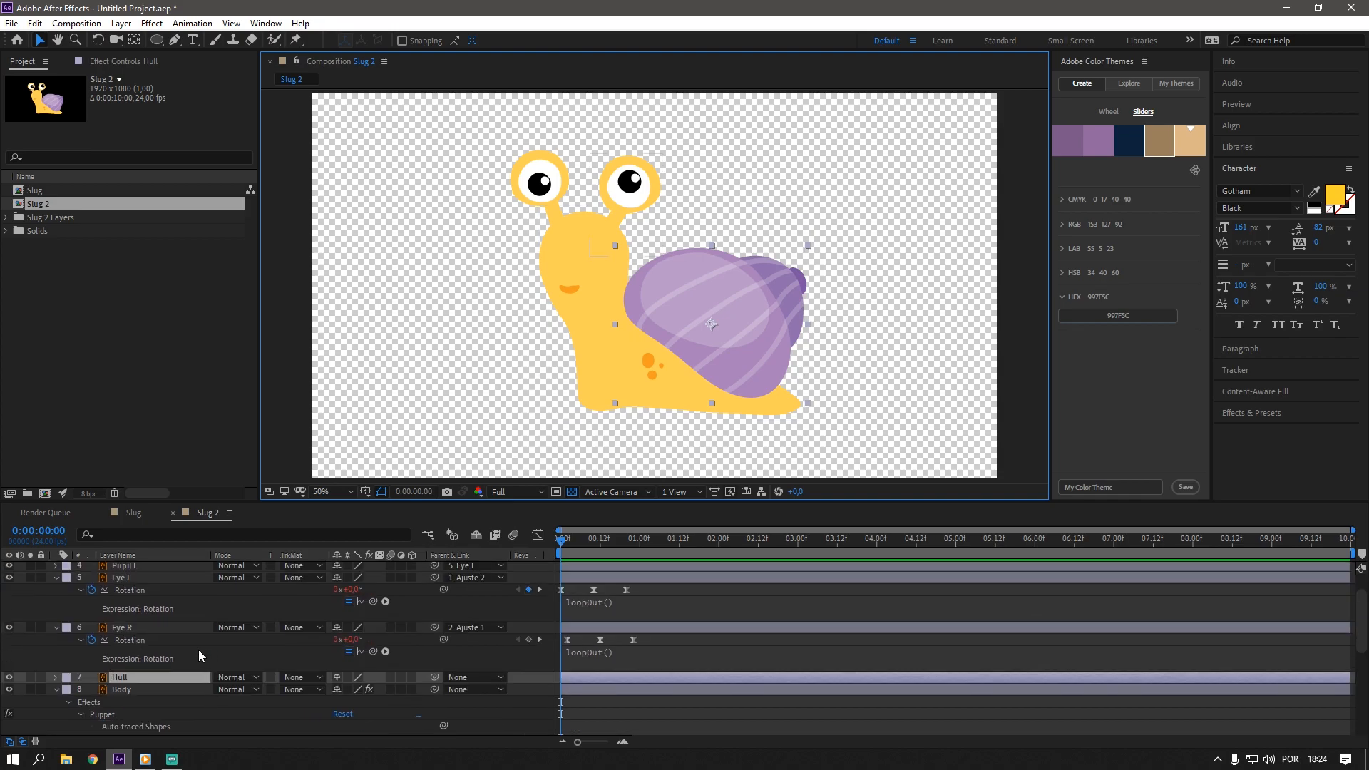
pyautogui.press('r')
pyautogui.scroll(-3, 202, 683)
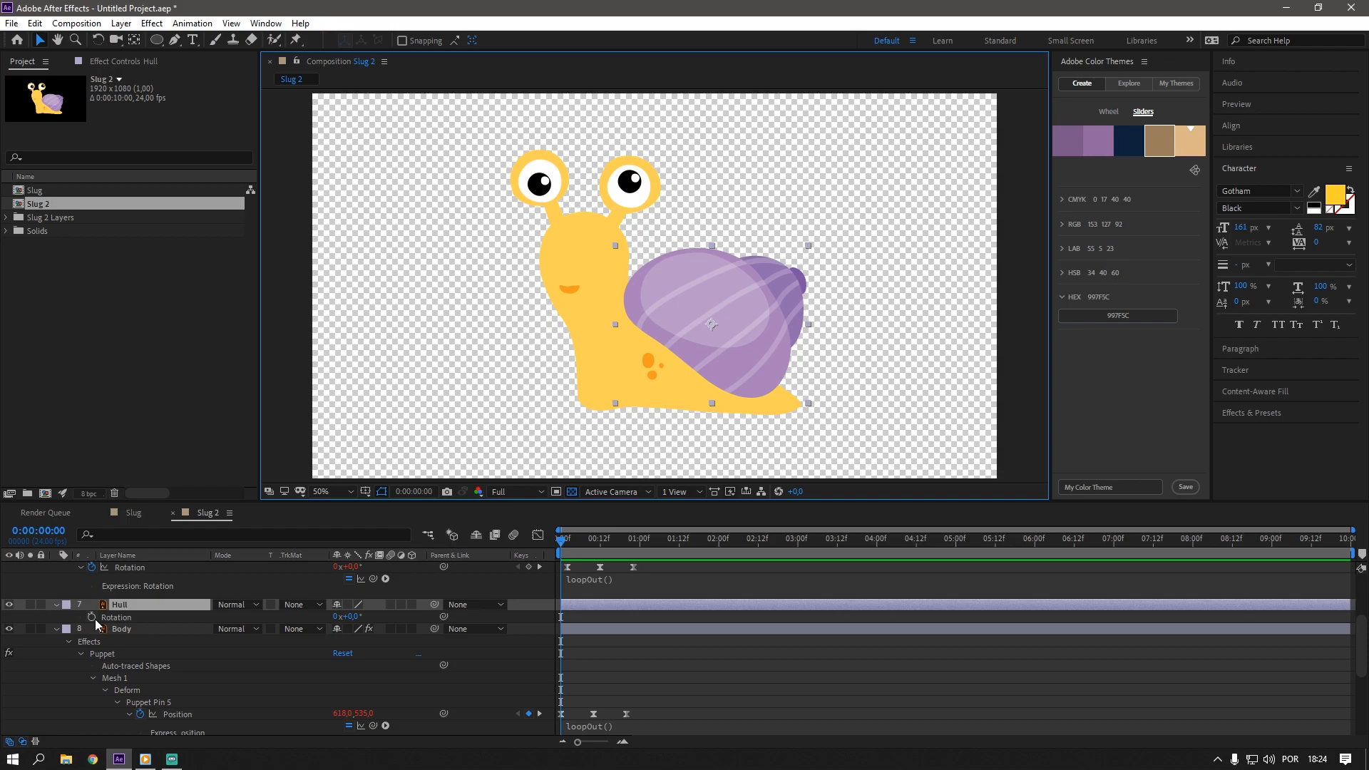
pyautogui.press('y')
pyautogui.moveTo(715, 330); pyautogui.dragTo(680, 366)
# - Keyframe the Hull layer's Rotation at -5° at 0:00:00:00 and 5° at 0:00:00:10
pyautogui.click(136, 614)
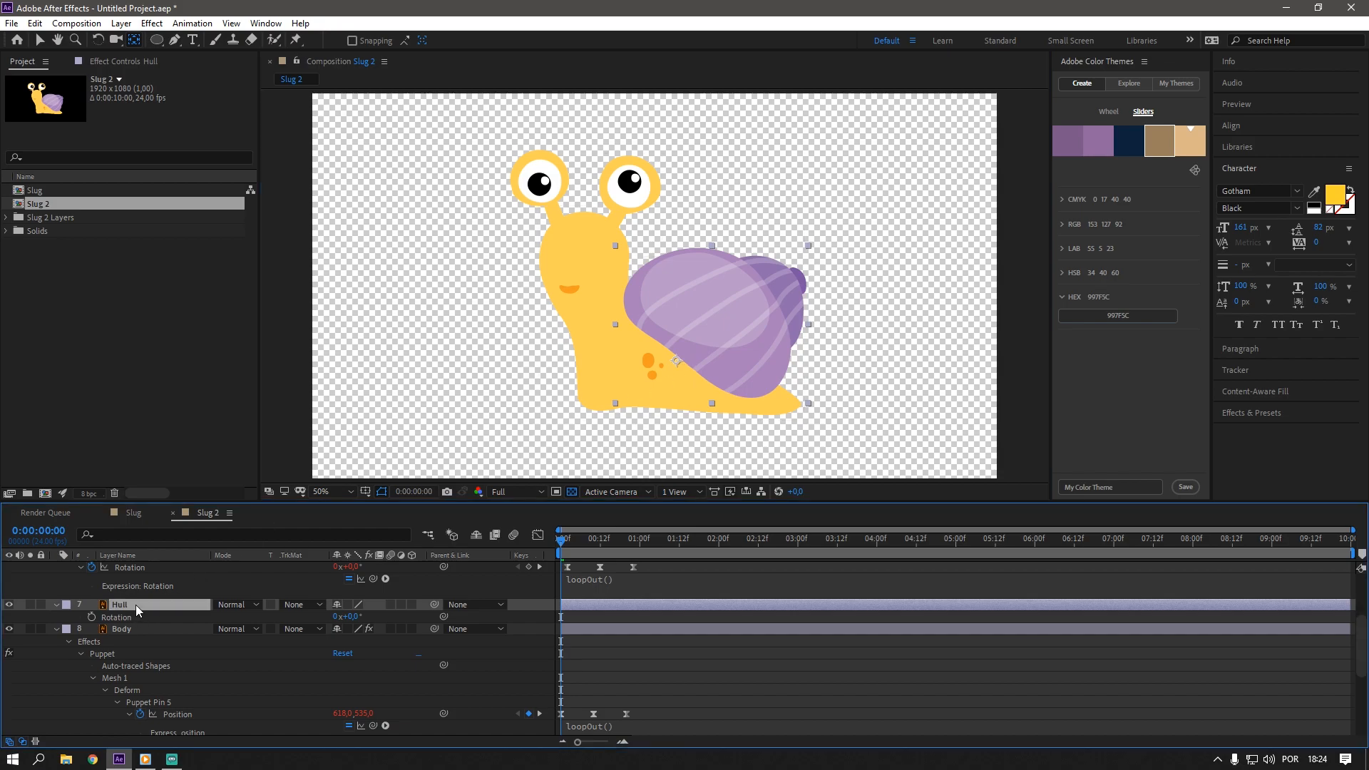
pyautogui.click(91, 617)
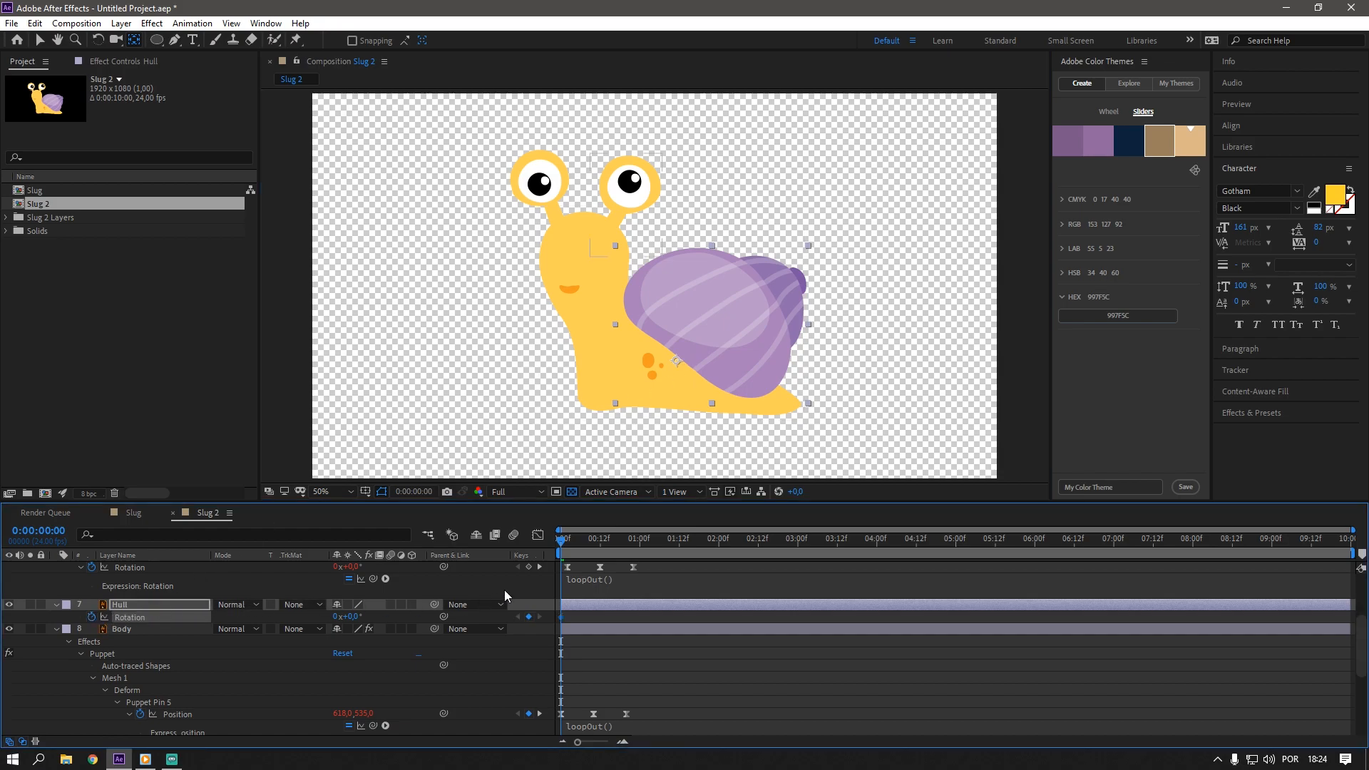
pyautogui.moveTo(356, 617); pyautogui.dragTo(353, 617)
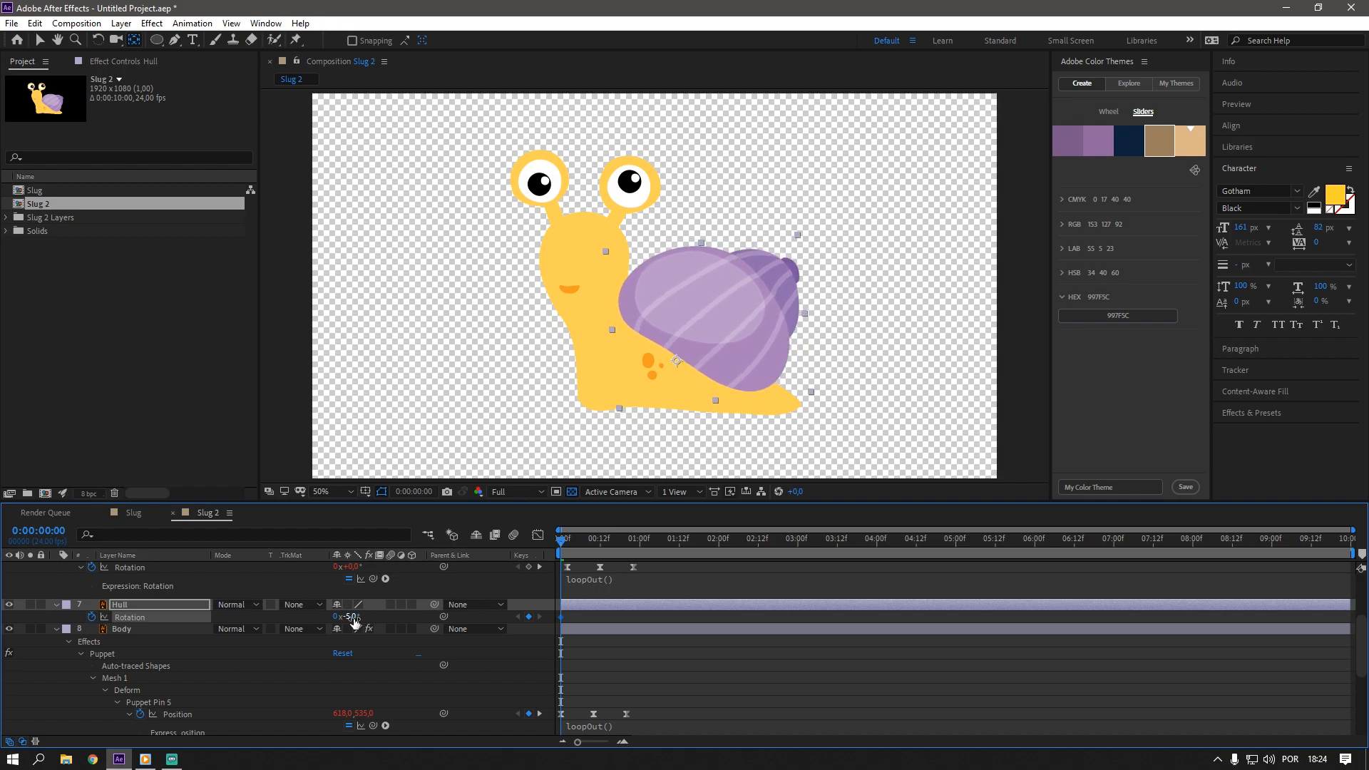
pyautogui.hotkey('shift', 'pagedown')
pyautogui.click(366, 617)
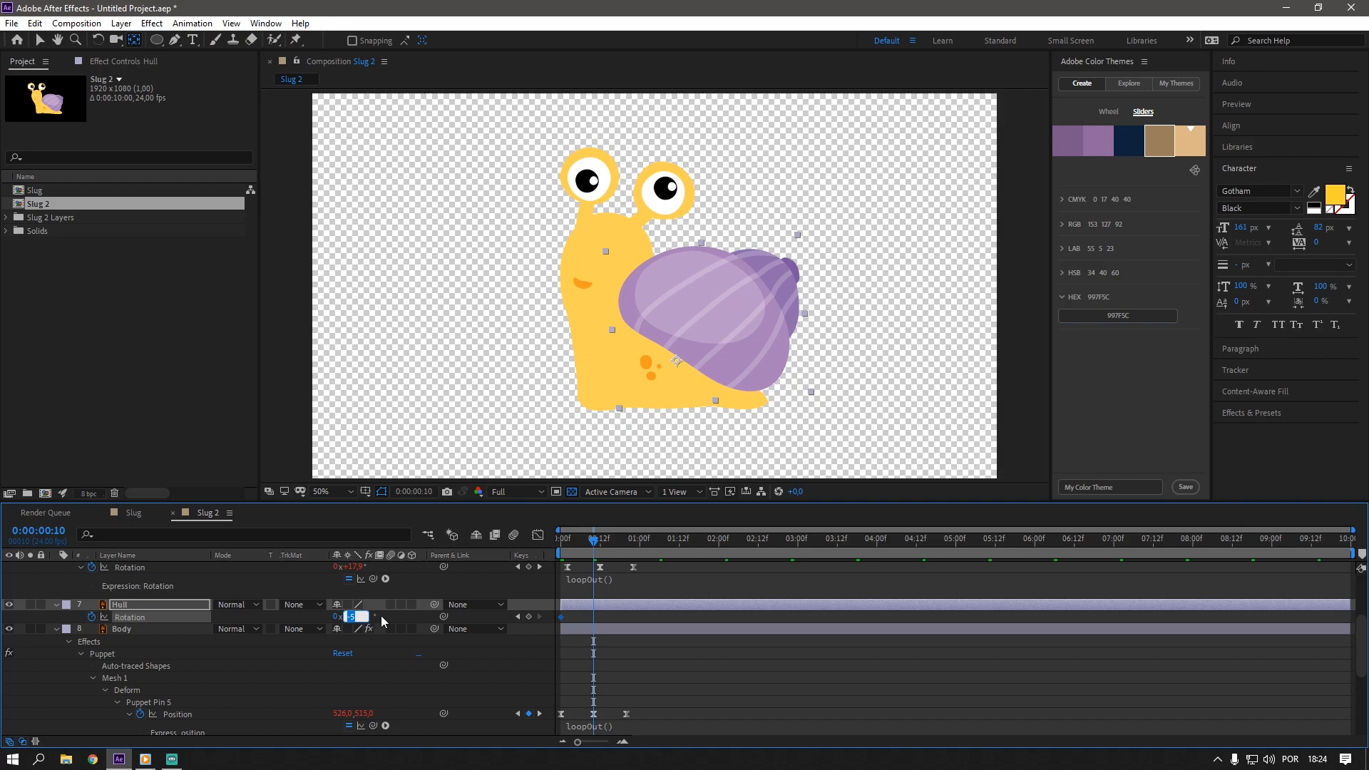
pyautogui.write('5')
pyautogui.press('Return')
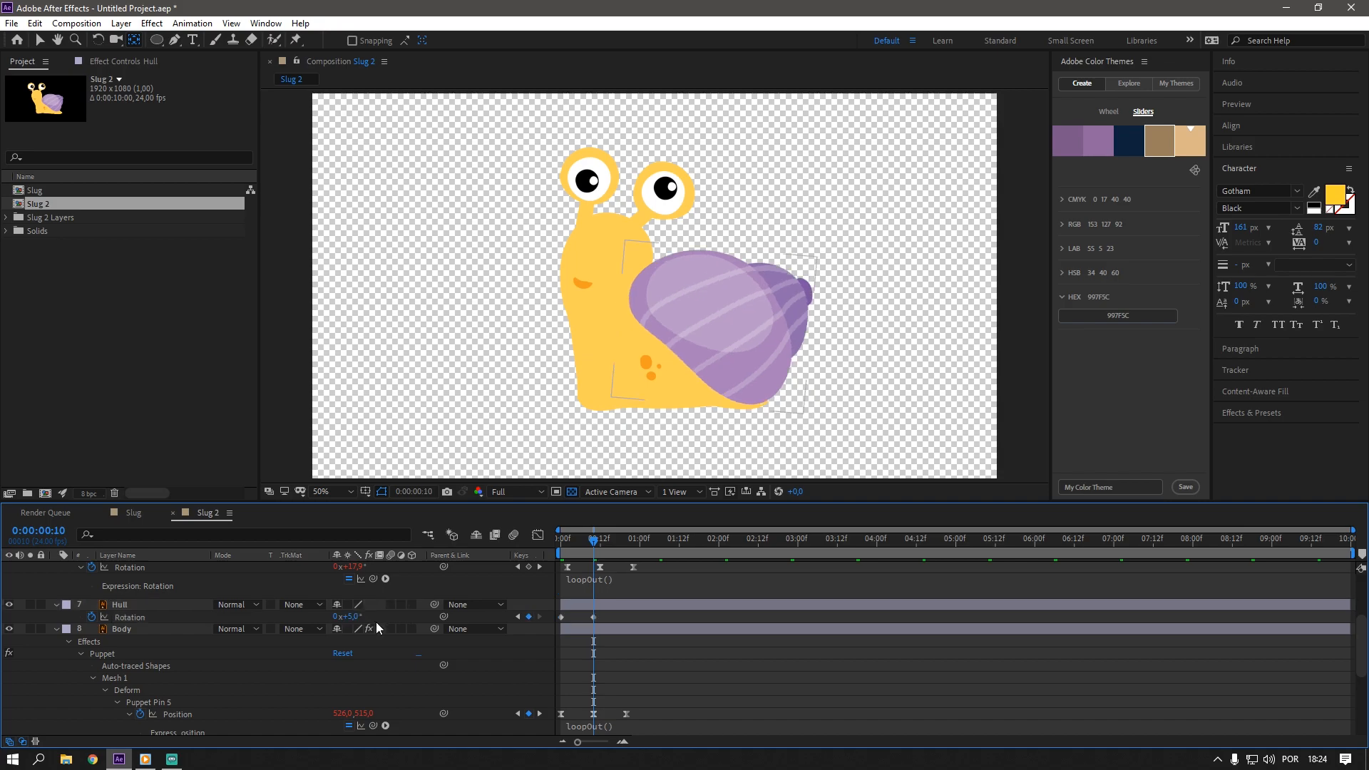
# - Copy Hull's first Rotation keyframe to 0:00:00:20 and apply Easy Ease to all three Rotation keyframes
pyautogui.hotkey('shift', 'pagedown')
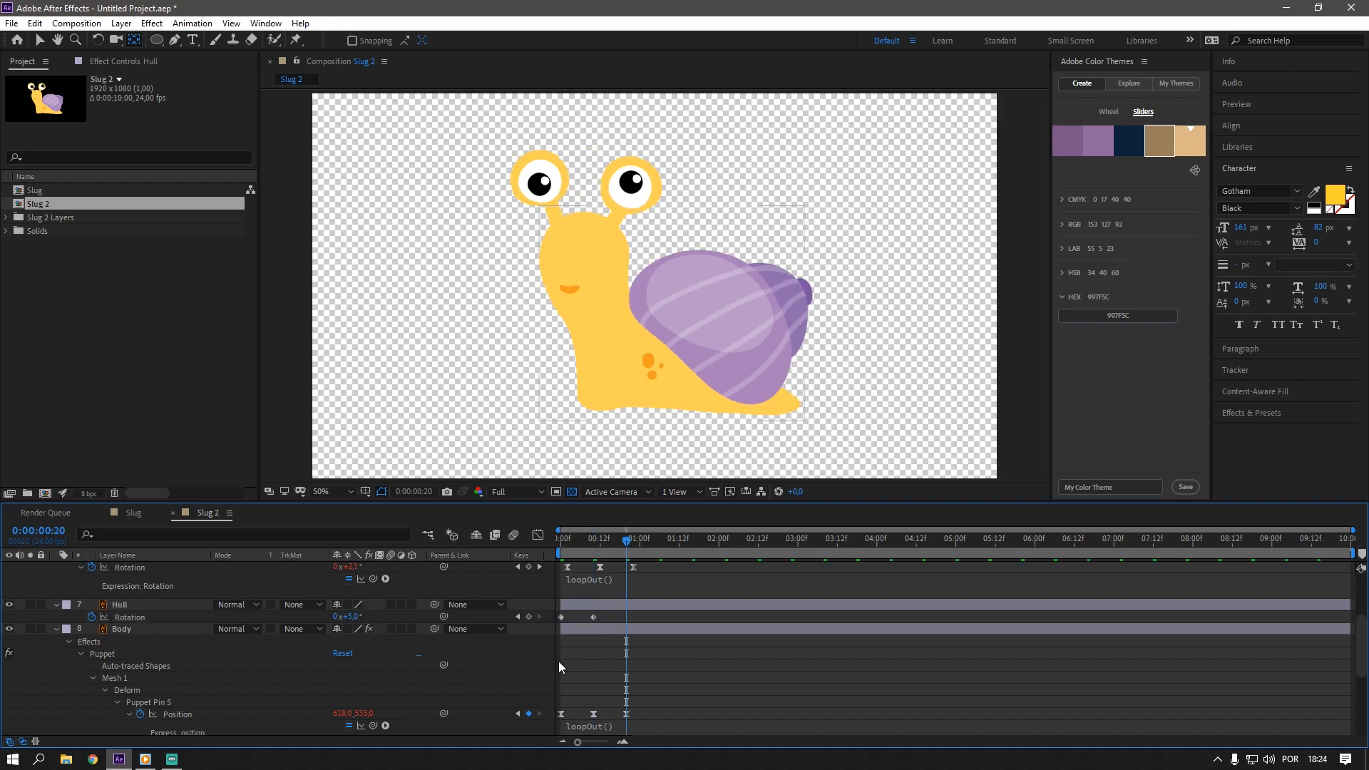
pyautogui.click(561, 616)
pyautogui.hotkey('ctrl', 'c')
pyautogui.hotkey('ctrl', 'v')
pyautogui.moveTo(637, 615); pyautogui.dragTo(546, 627)
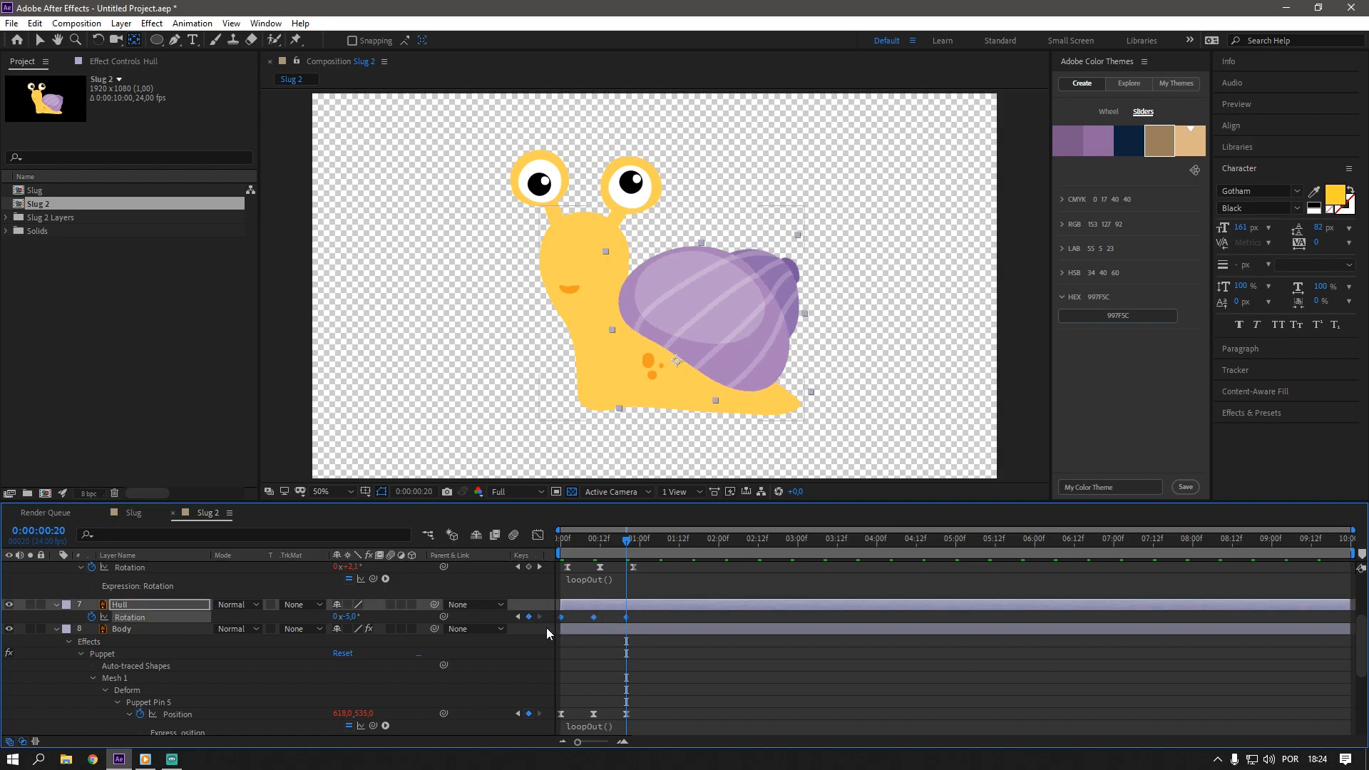
# - Add the expression loopOut() to the Hull layer's Rotation
pyautogui.keyDown('alt'); pyautogui.click(91, 617); pyautogui.keyUp('alt')
pyautogui.hotkey('ctrl', 'v')
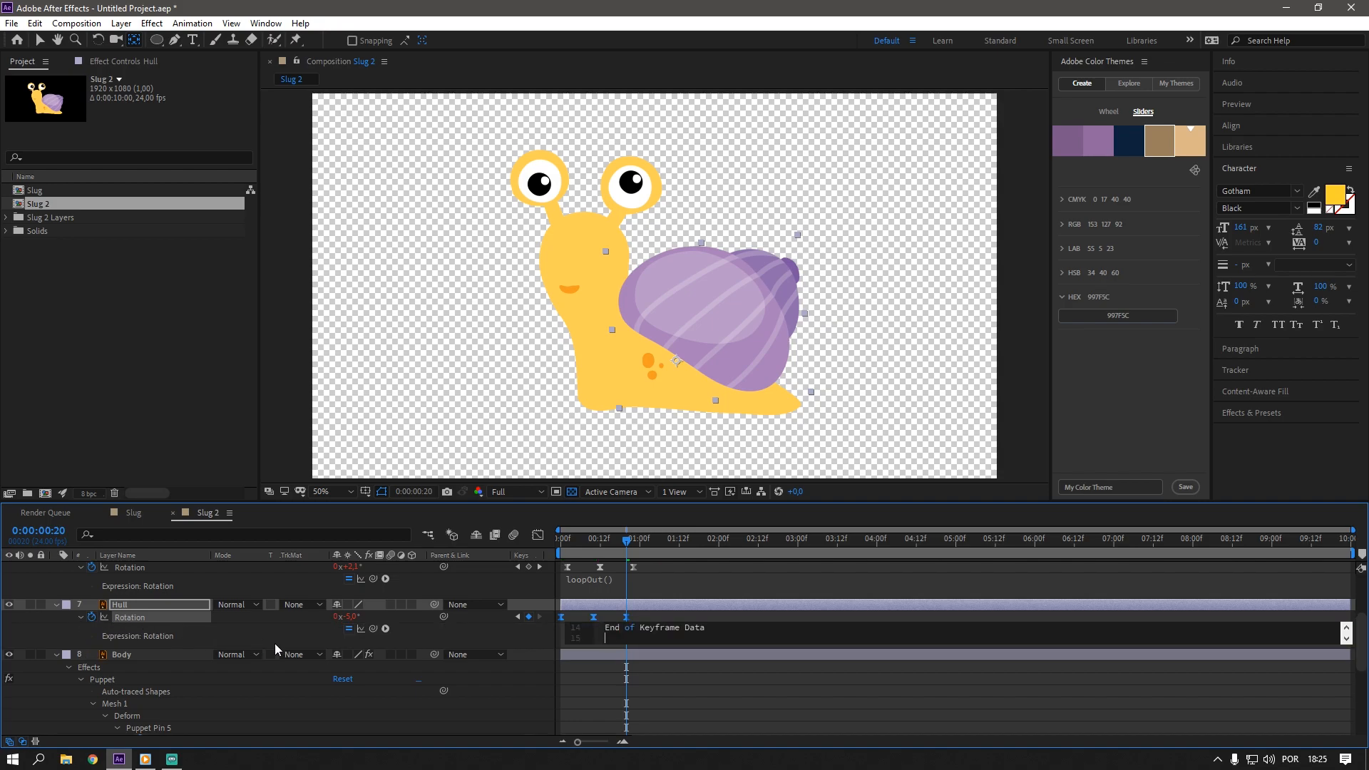
pyautogui.hotkey('ctrl', 'z')
pyautogui.write('l')
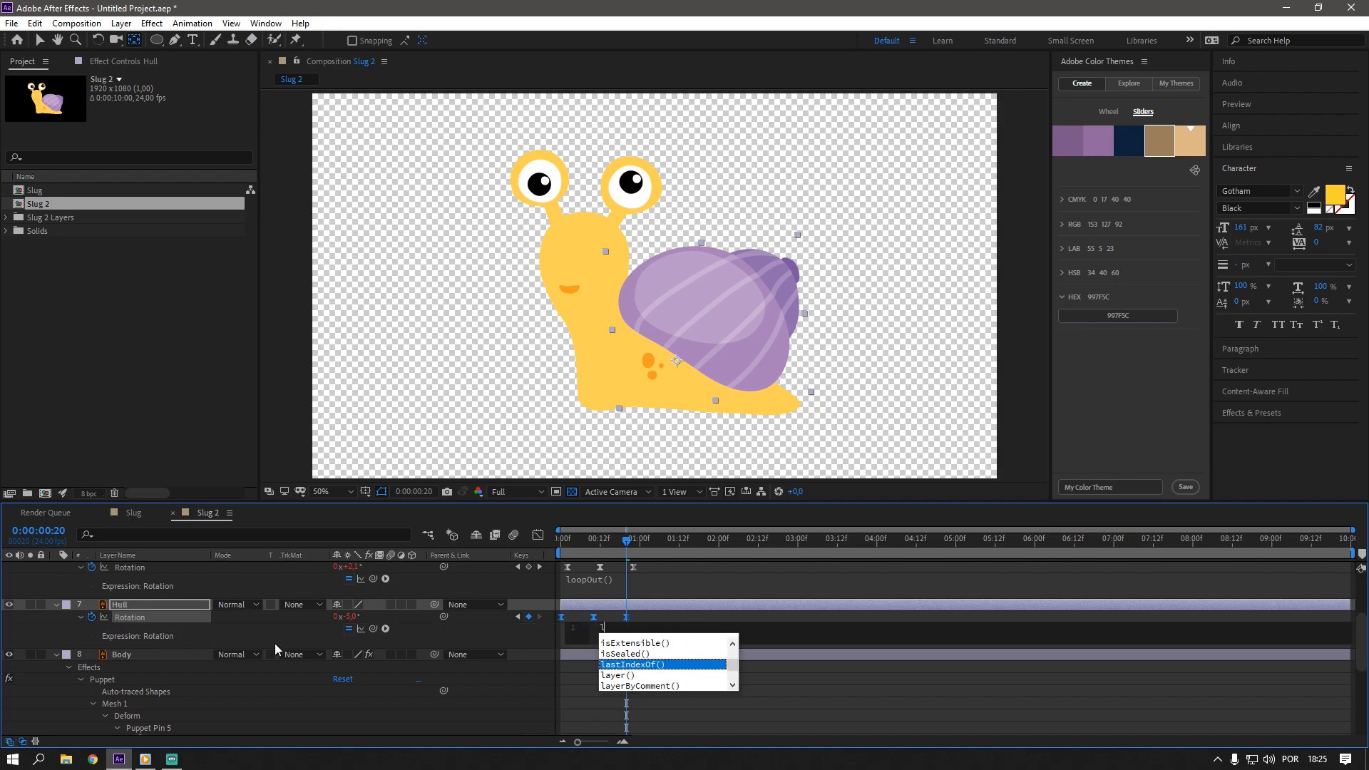
pyautogui.write('oopOut')
pyautogui.press('Return')
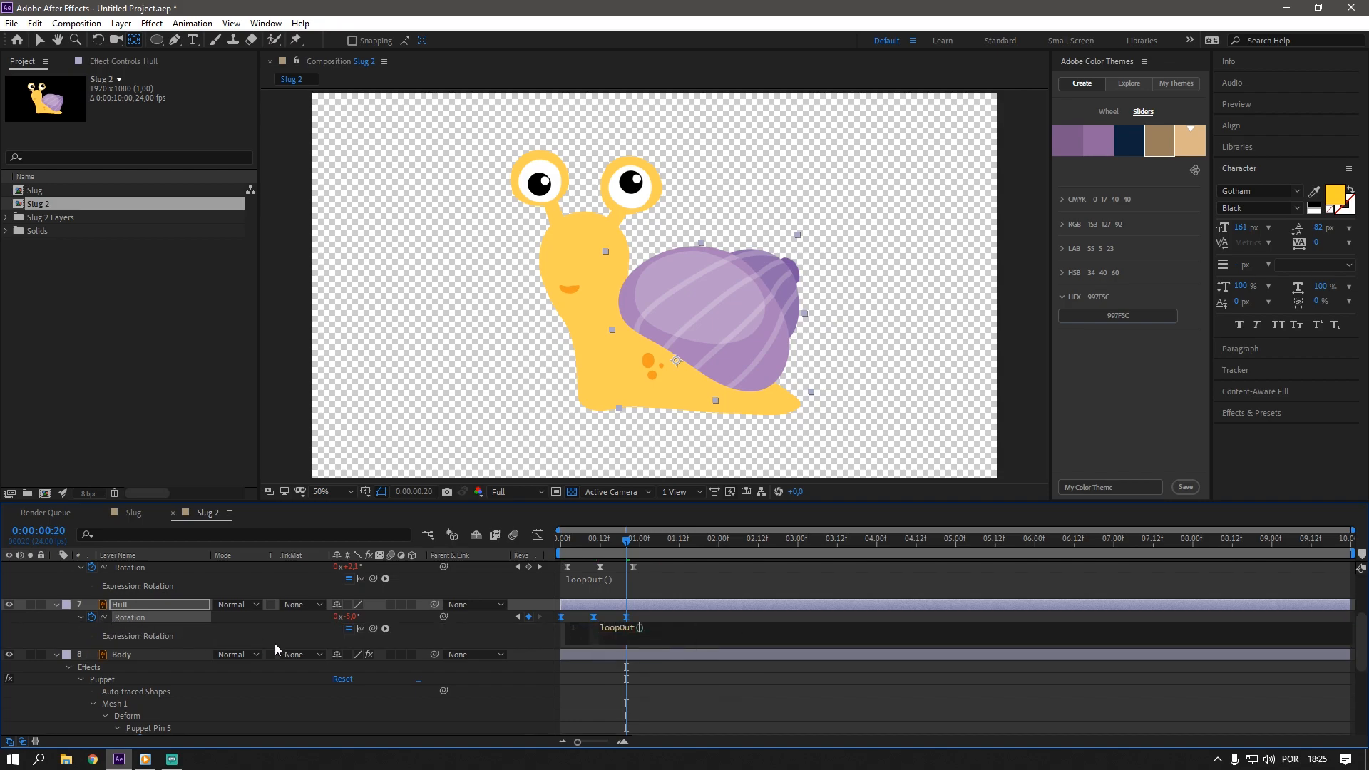
# - Confirm the Hull rotation expression, play back the looping shell movement, and collapse the expanded properties of all layers
pyautogui.click(275, 643)
pyautogui.press('space')
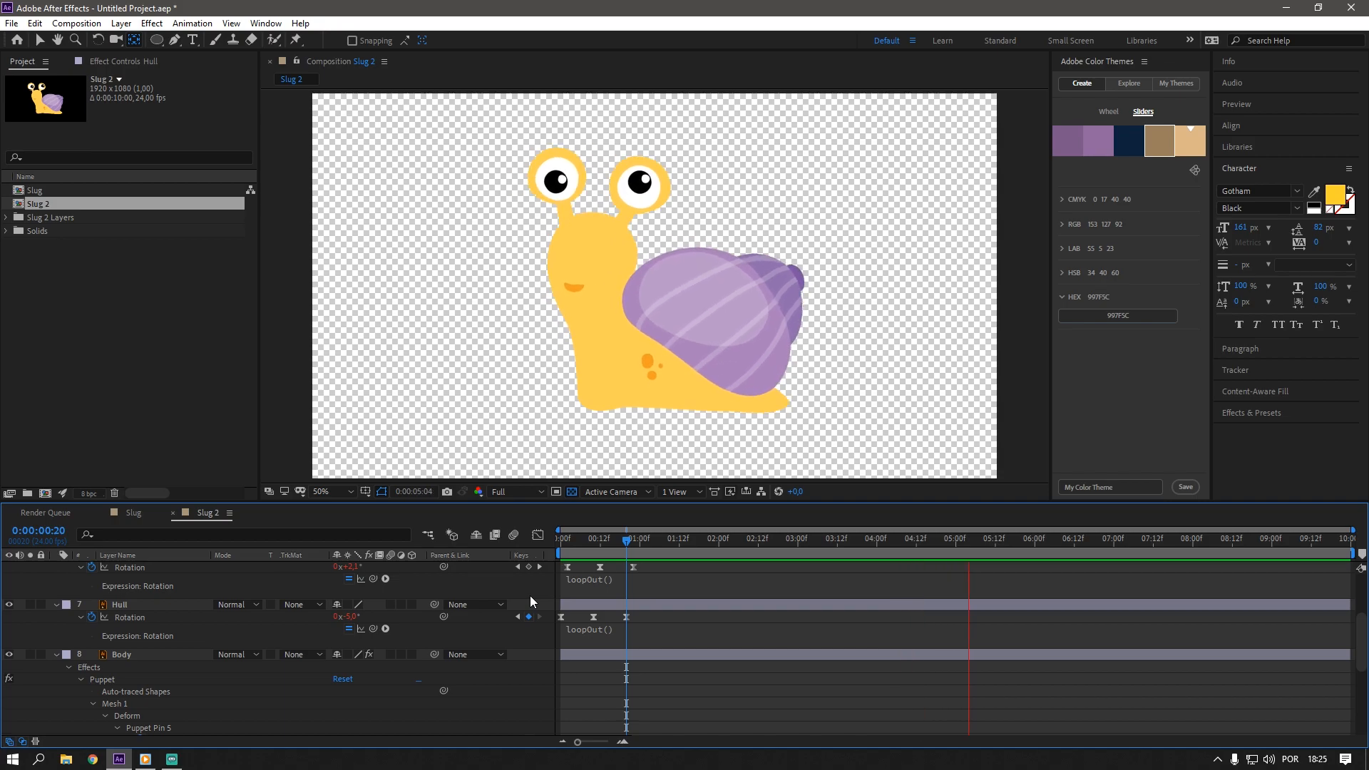
pyautogui.click(80, 607)
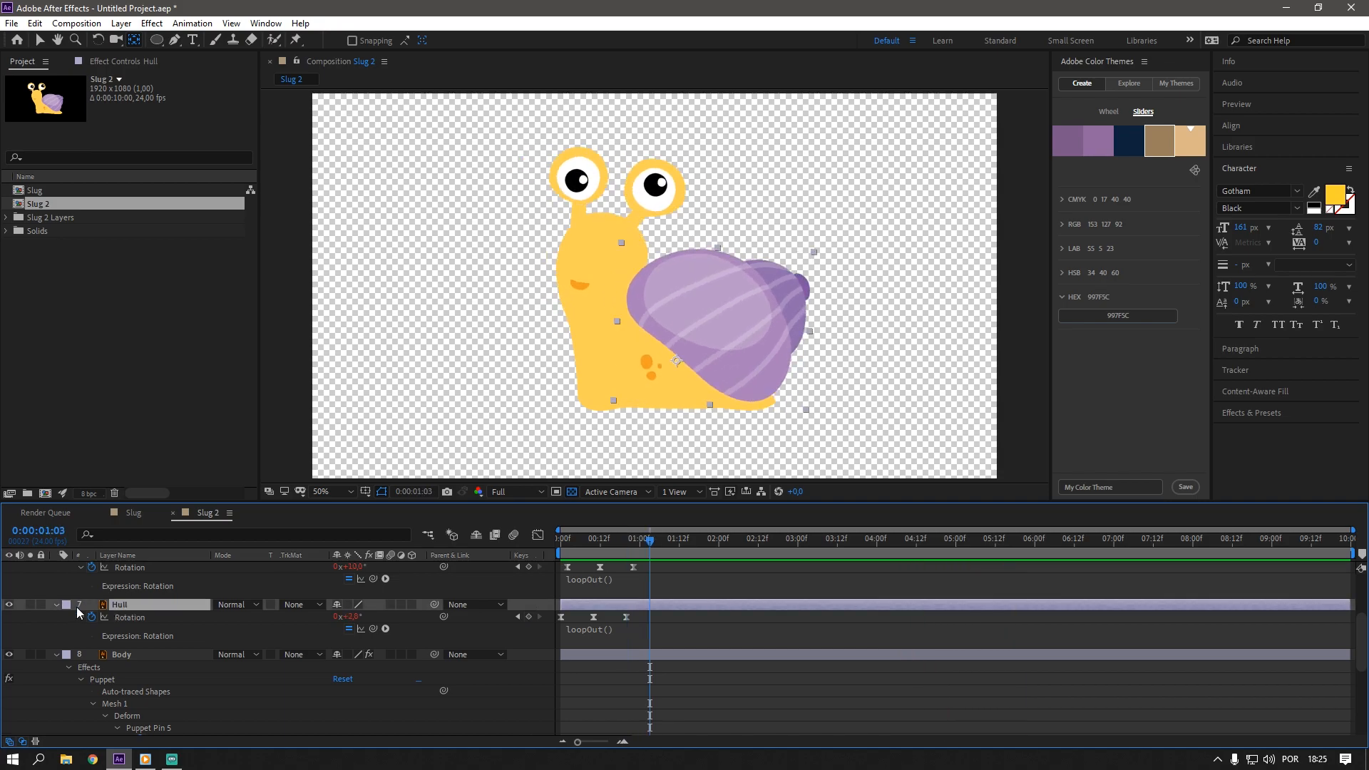
pyautogui.hotkey('ctrl', 'a')
pyautogui.press('u')
pyautogui.click(272, 693)
# - Create a white (FFFFFF) 1920 x 1080 solid named BG and place it beneath all other layers
pyautogui.hotkey('ctrl', 'y')
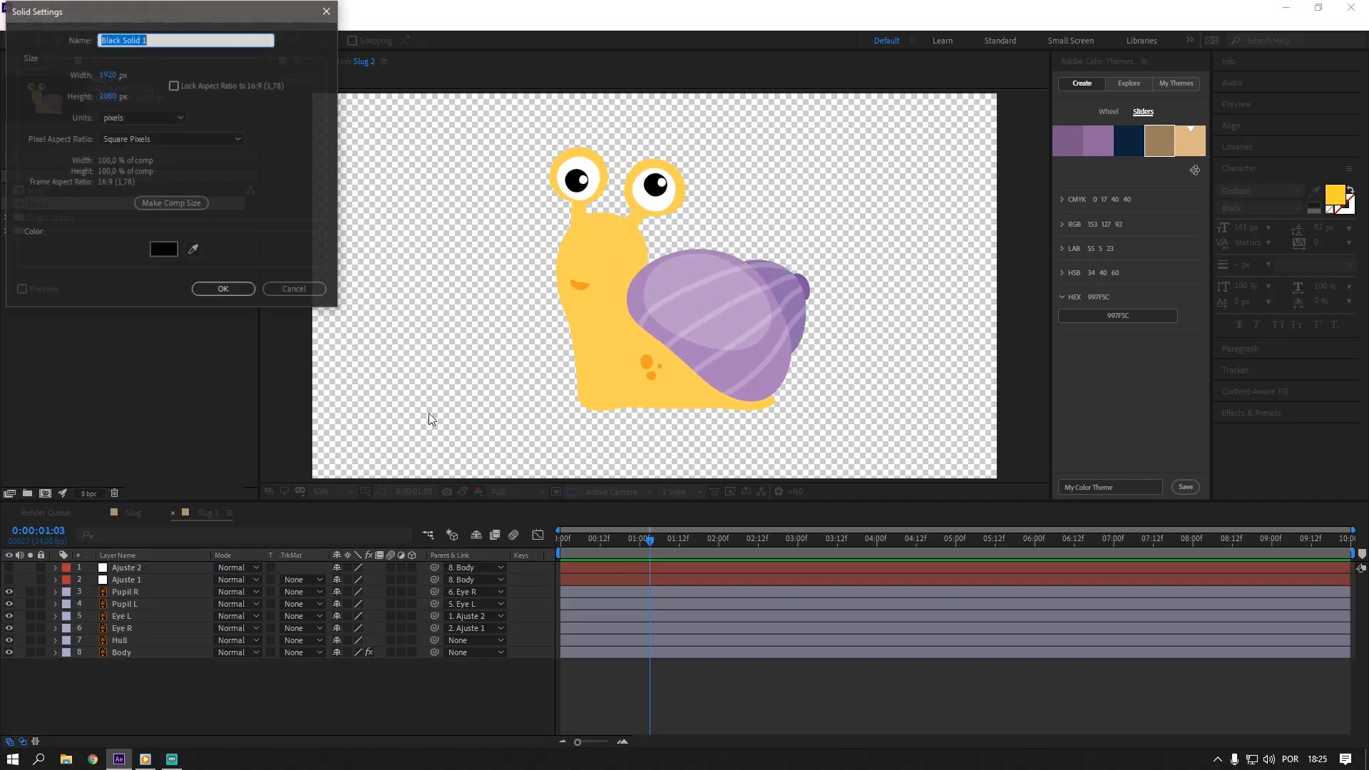
pyautogui.write('BG')
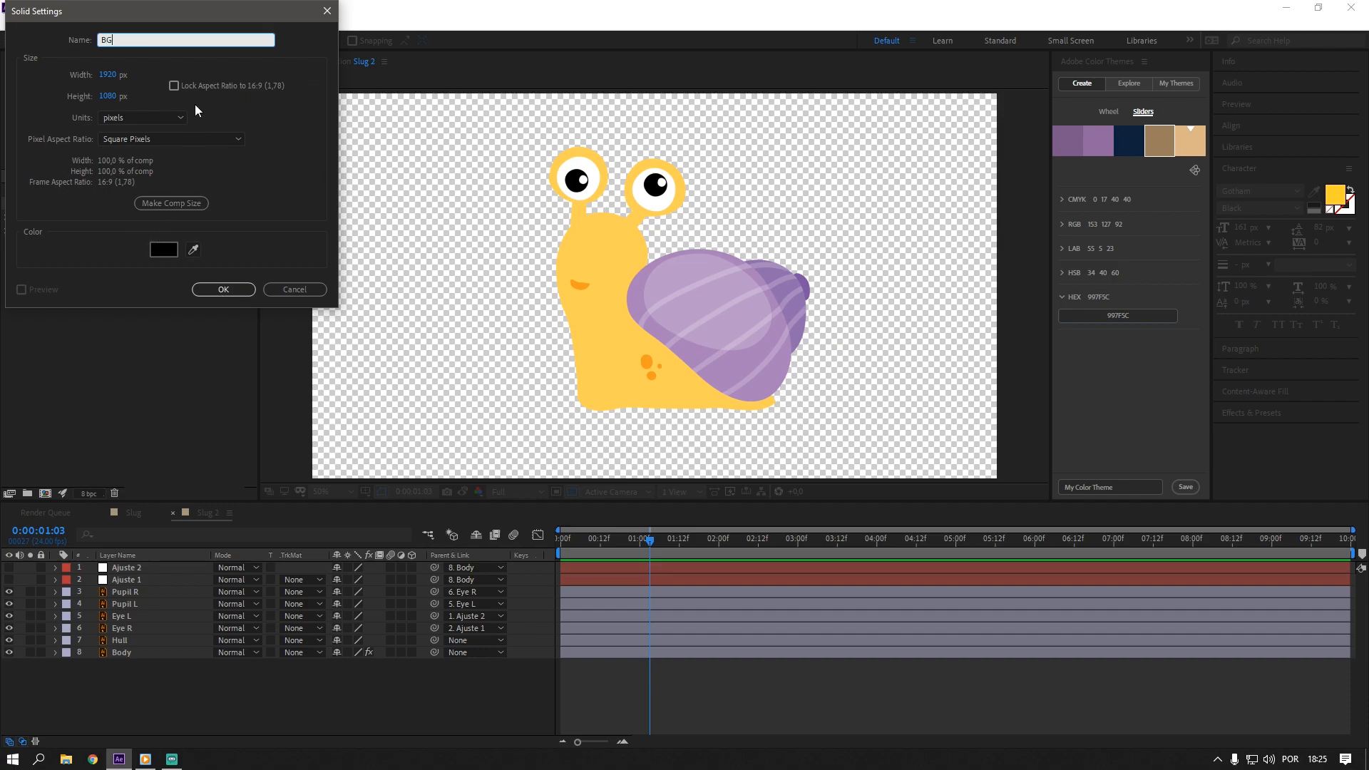
pyautogui.click(163, 250)
pyautogui.write('FFFFFF')
pyautogui.click(321, 44)
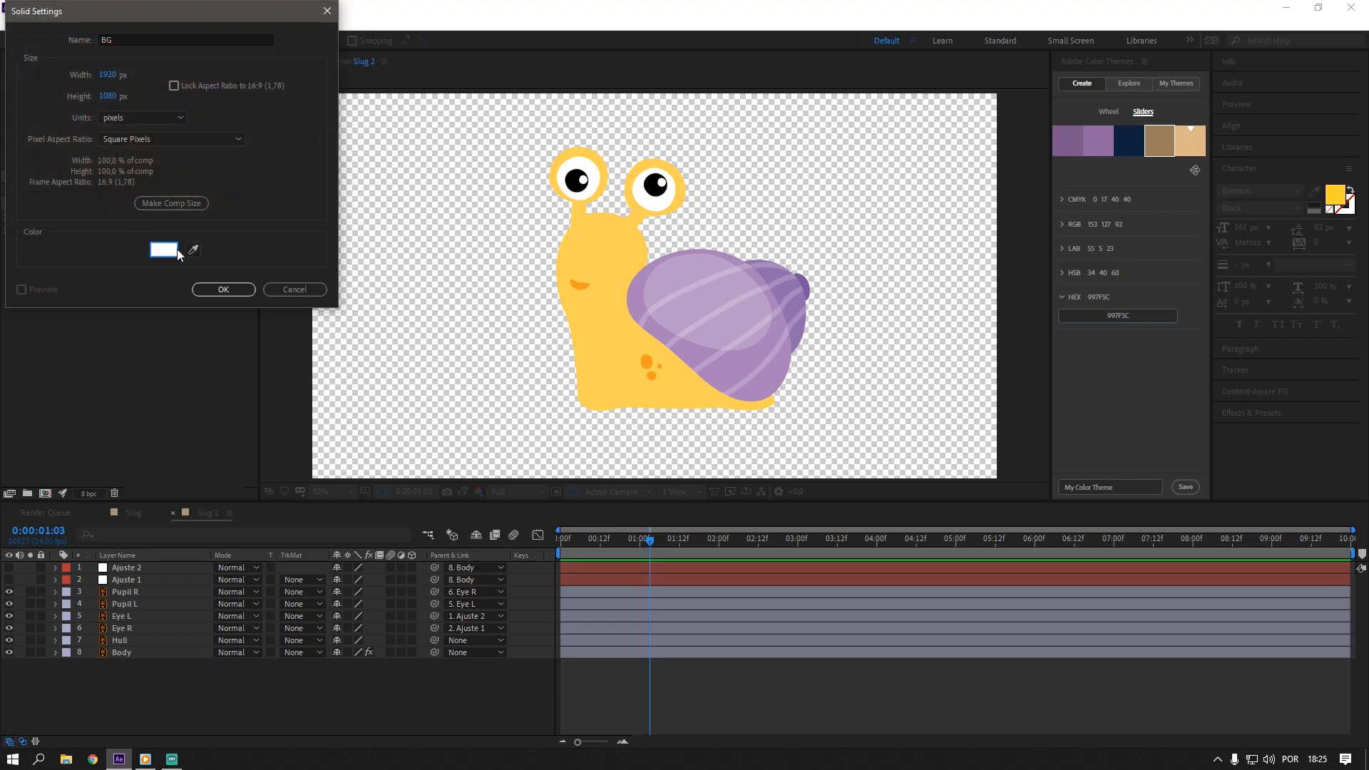
pyautogui.click(243, 287)
pyautogui.moveTo(128, 568); pyautogui.dragTo(136, 692)
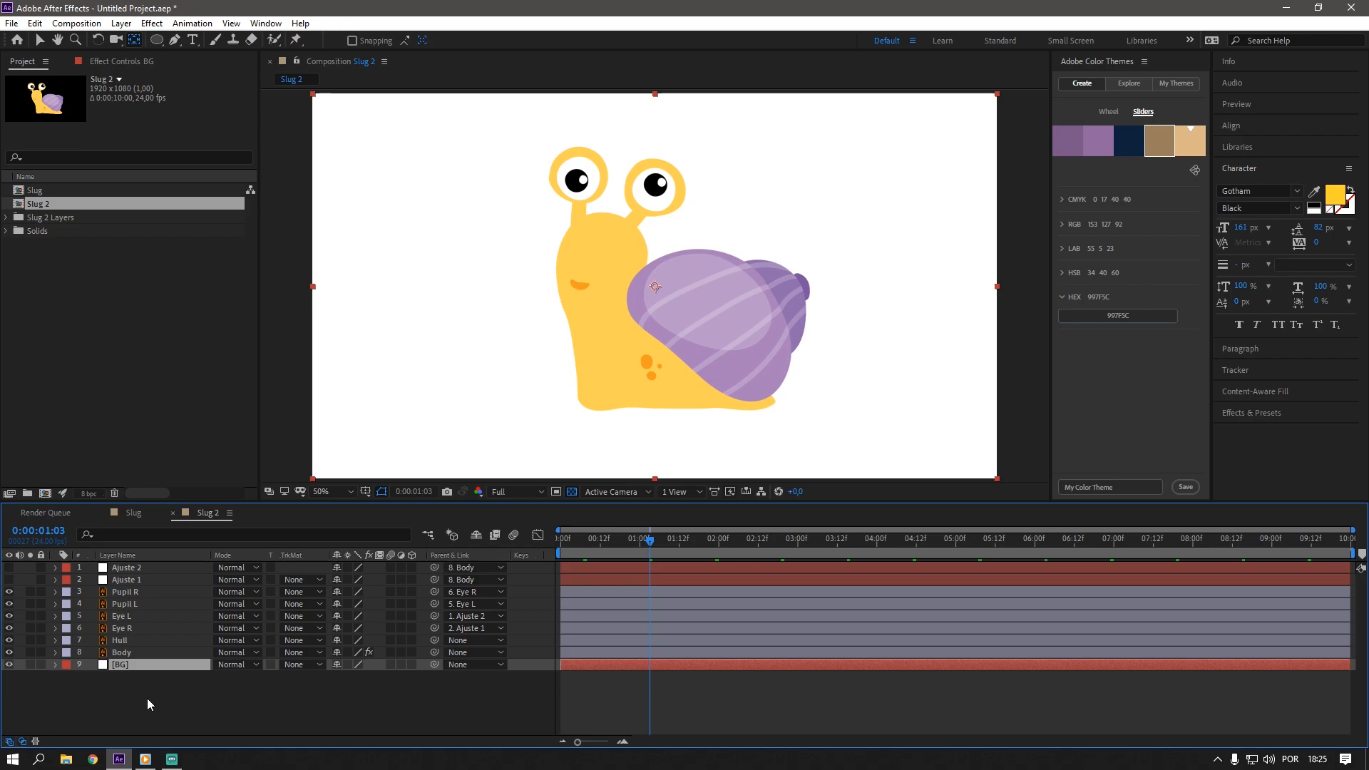
pyautogui.click(147, 699)
# - Create a comp-sized solid in the light tan sampled from the colour theme's last swatch
pyautogui.hotkey('ctrl', 'y')
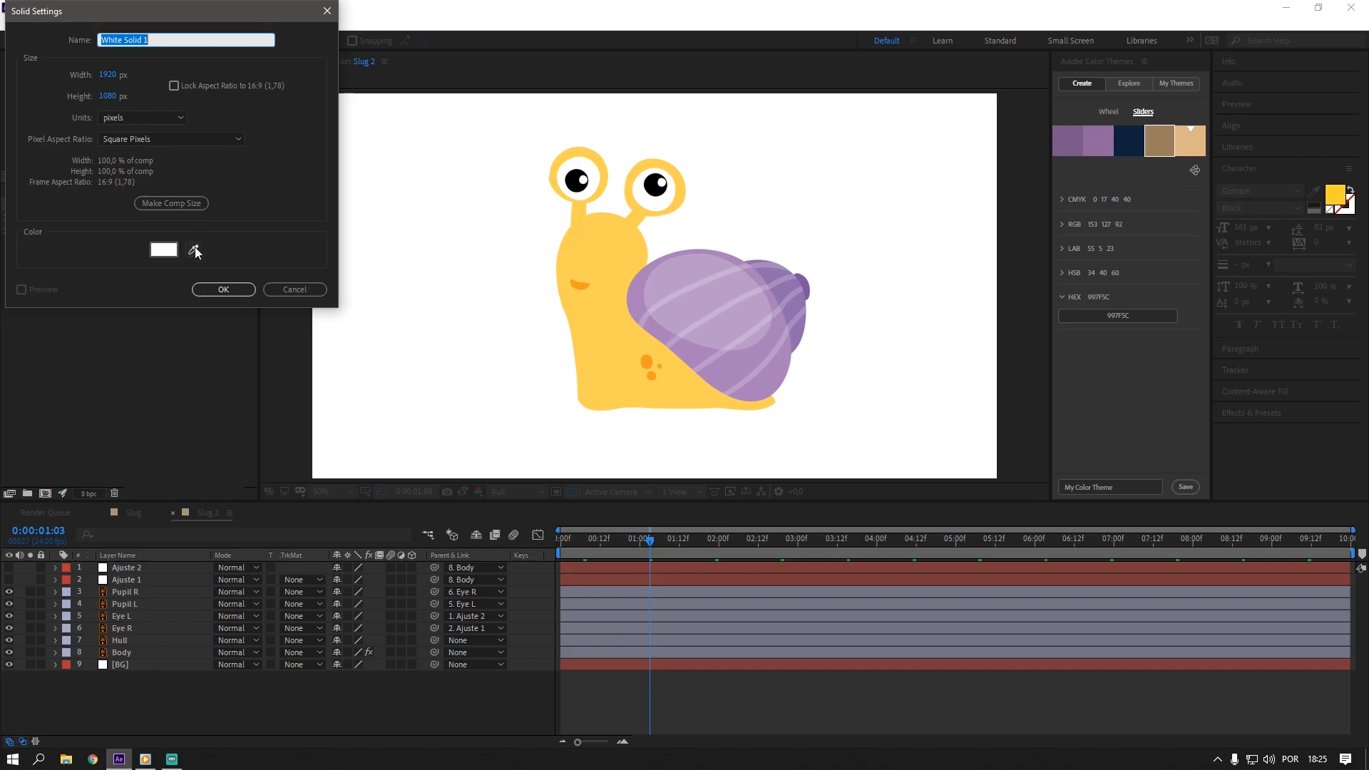
pyautogui.click(193, 249)
pyautogui.click(1192, 142)
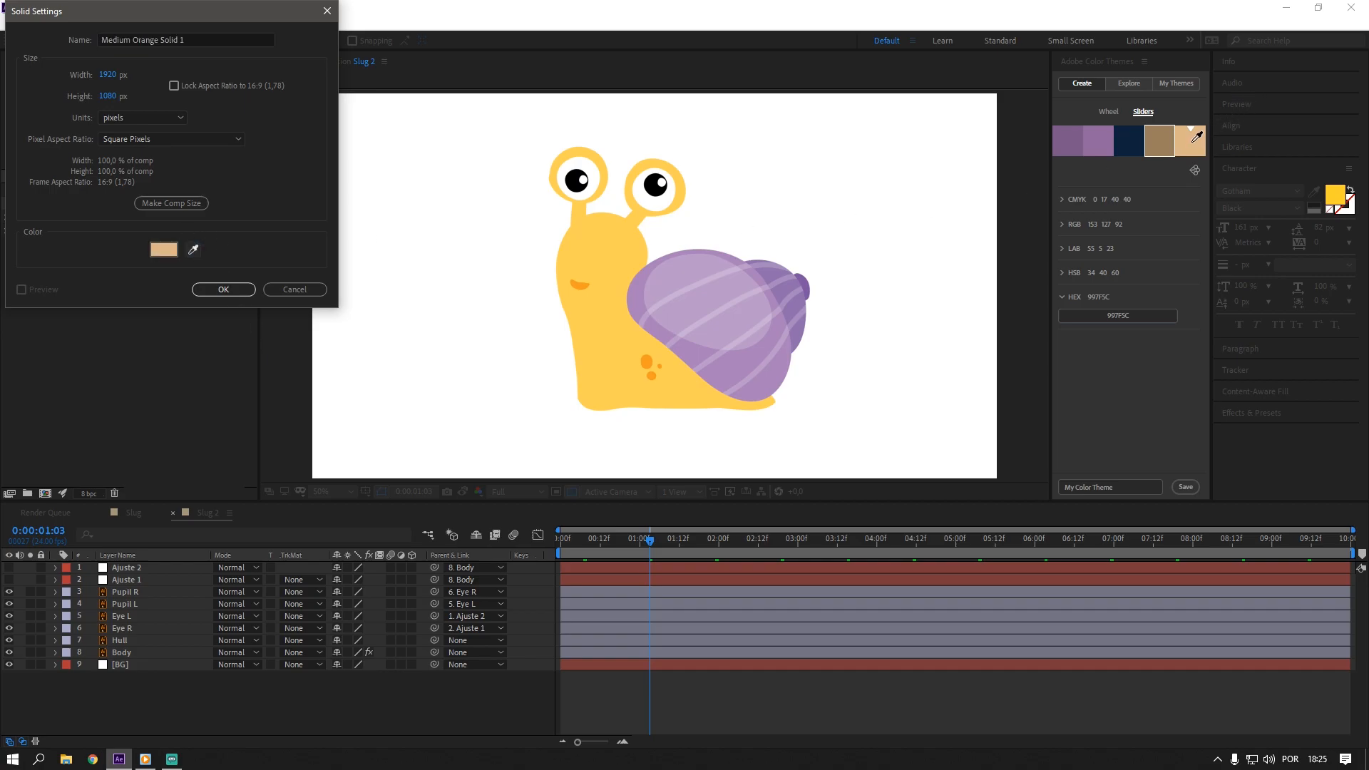
pyautogui.click(225, 289)
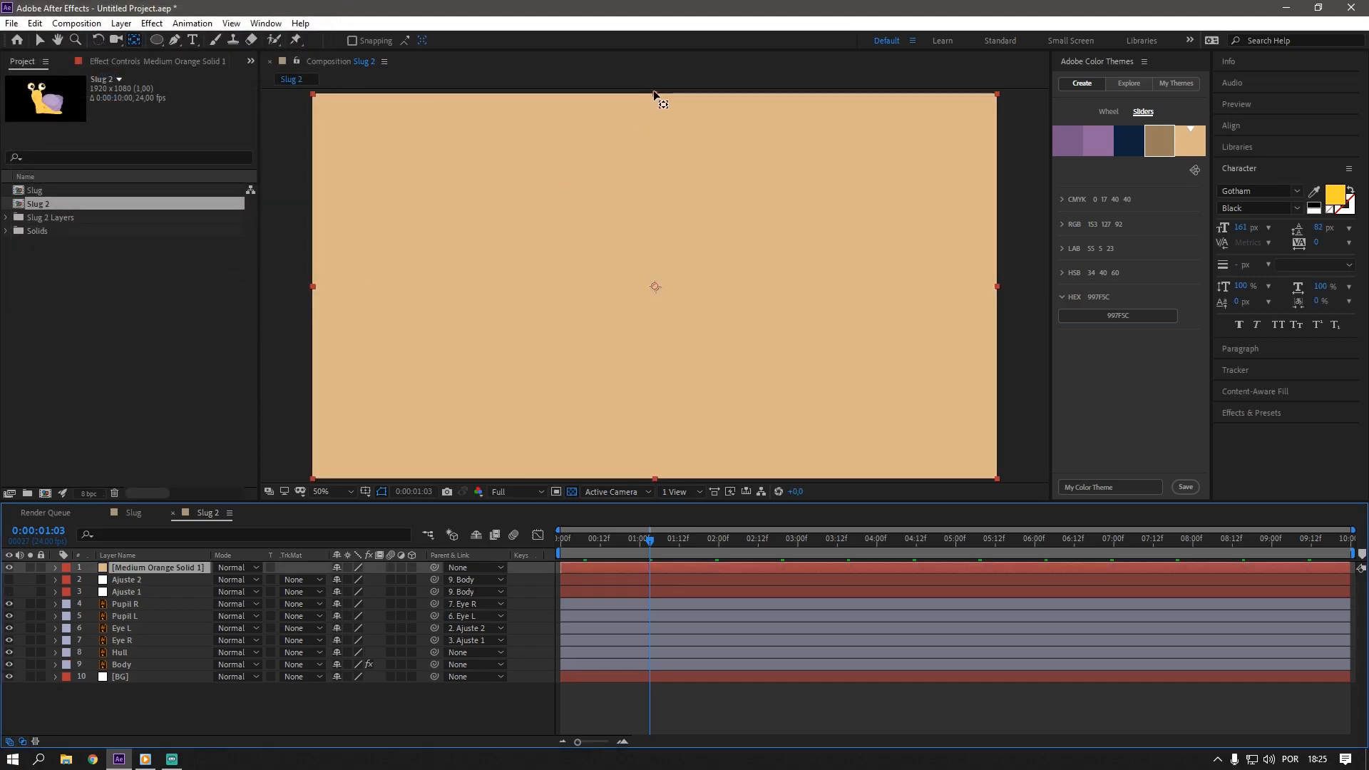
# - Flatten the light tan solid into a full-width ground band behind the slug's lower body and stack it directly beneath the Body layer
pyautogui.press('v')
pyautogui.moveTo(656, 92); pyautogui.dragTo(671, 225)
pyautogui.moveTo(721, 288); pyautogui.dragTo(724, 391)
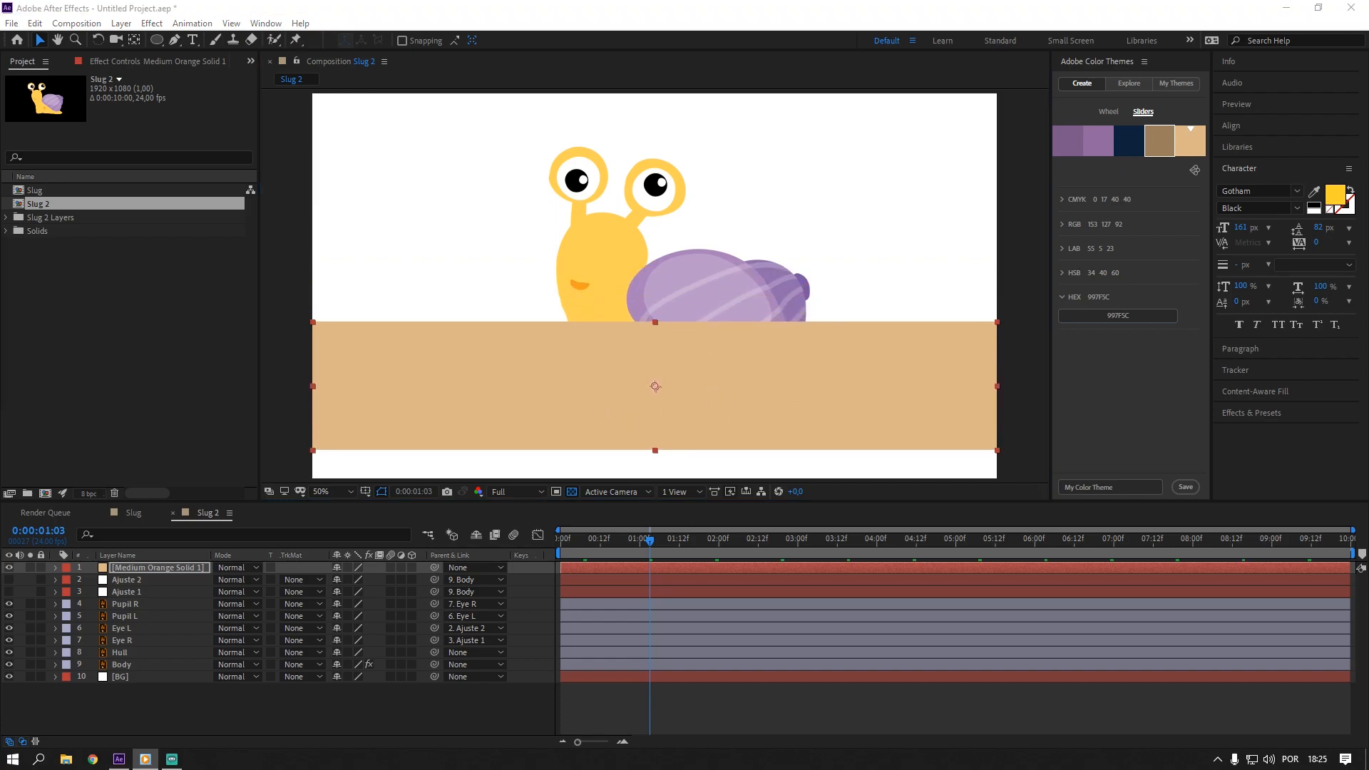
pyautogui.moveTo(152, 569); pyautogui.dragTo(138, 671)
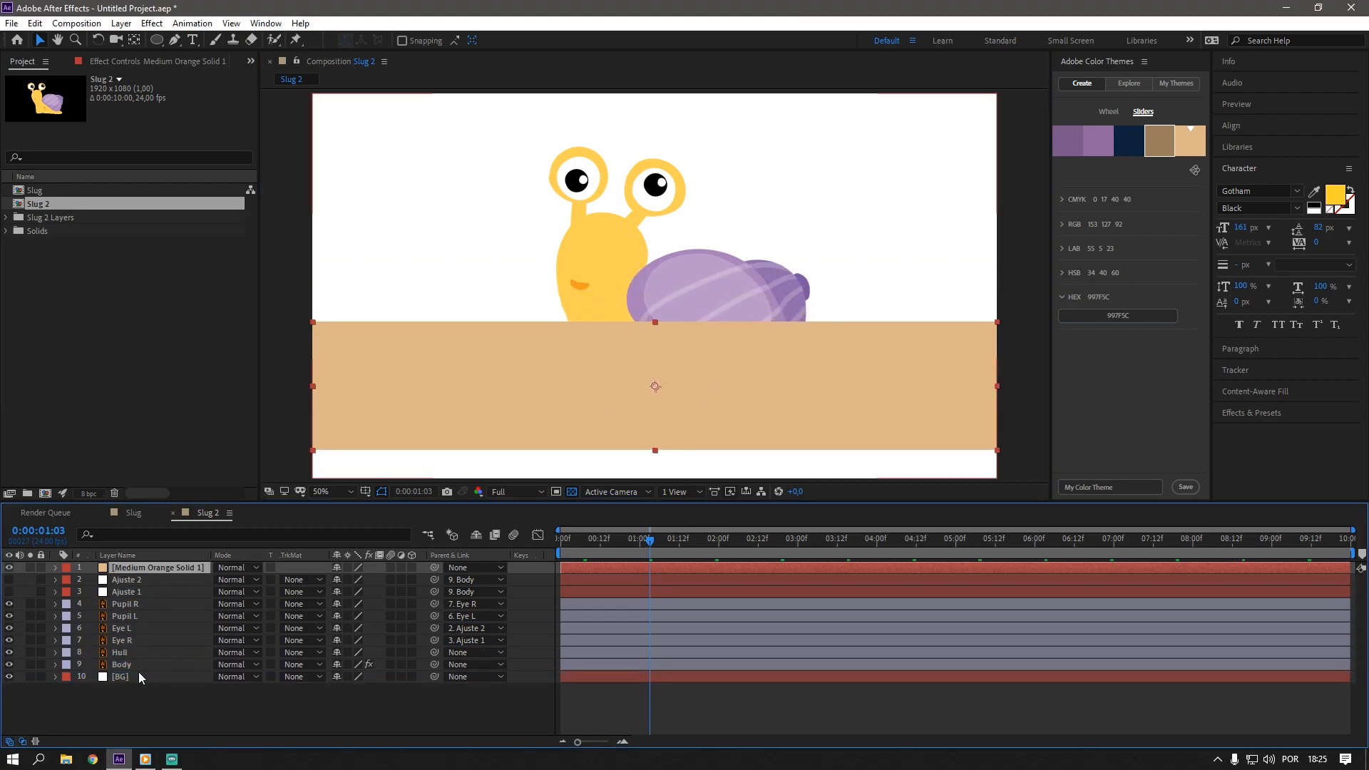
# - Create a comp-sized solid in the brown sampled from the colour theme and stack it directly beneath the light tan solid
pyautogui.hotkey('ctrl', 'y')
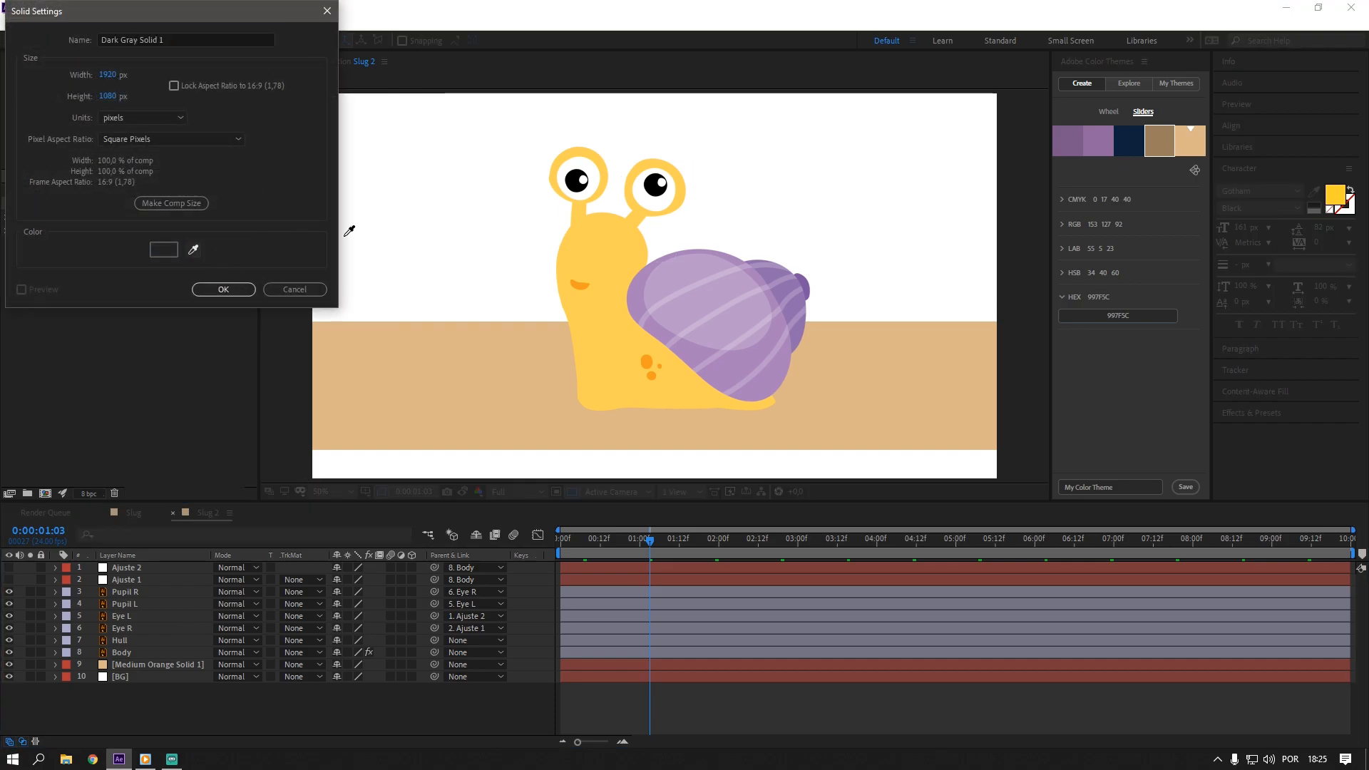
pyautogui.click(1158, 142)
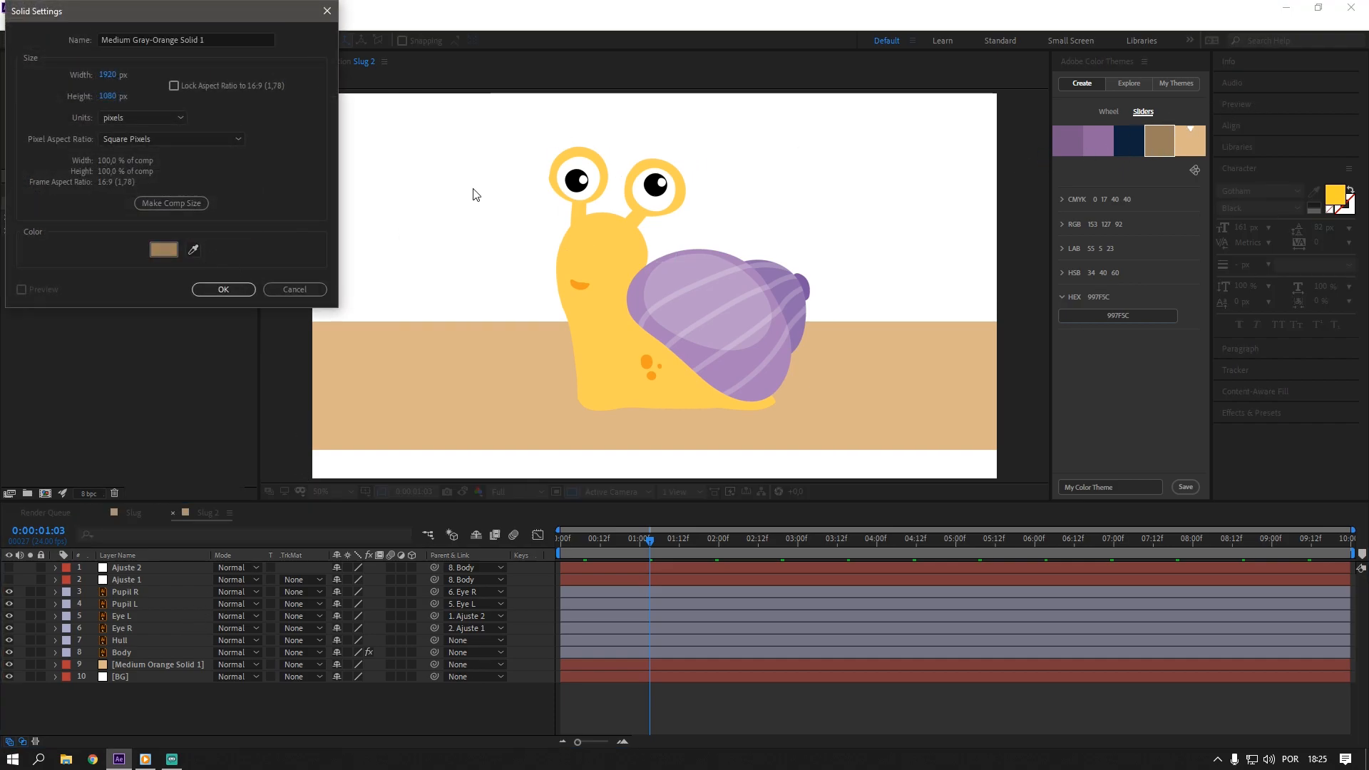
pyautogui.click(224, 290)
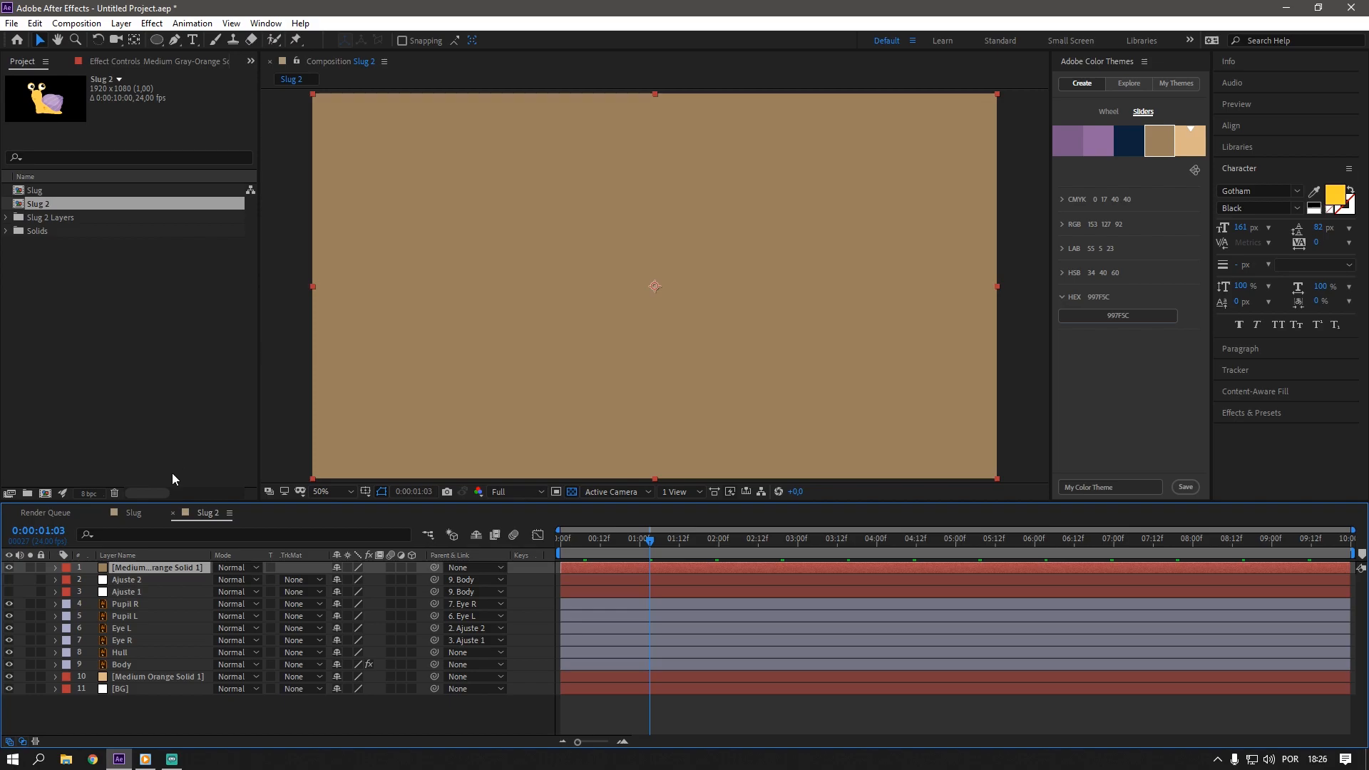
pyautogui.moveTo(153, 564); pyautogui.dragTo(150, 682)
# - Flatten the brown solid and lower it so only a thin strip shows along the tan band's lower edge
pyautogui.moveTo(656, 93); pyautogui.dragTo(667, 238)
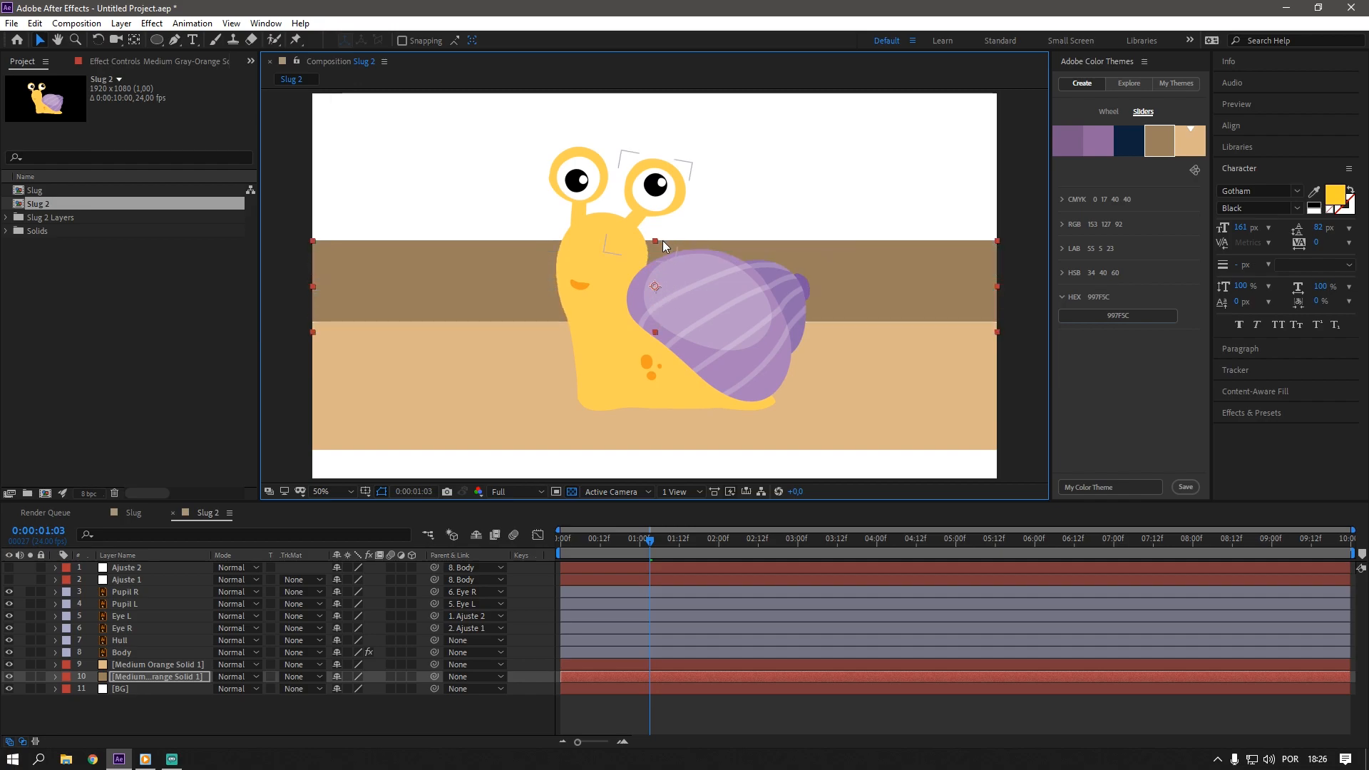
pyautogui.moveTo(556, 272); pyautogui.dragTo(549, 413)
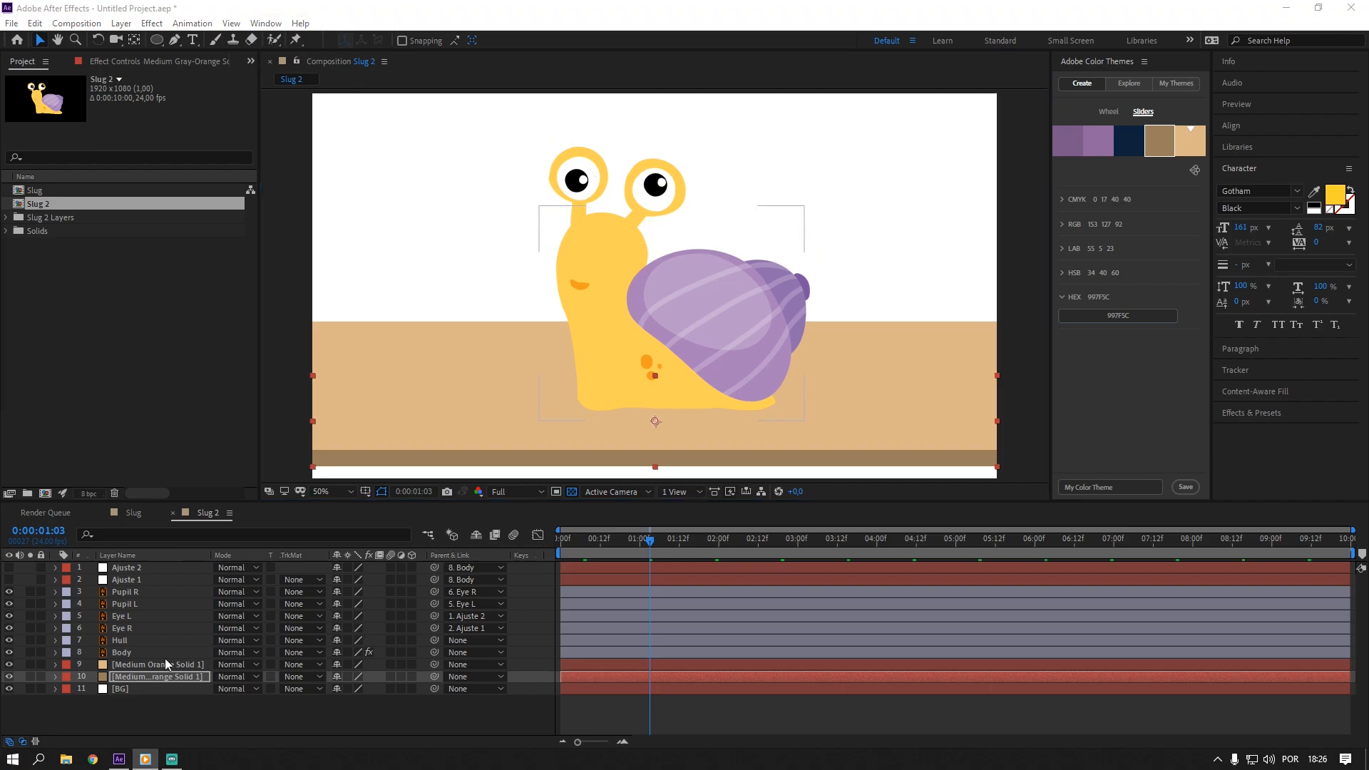
pyautogui.click(138, 680)
pyautogui.click(143, 724)
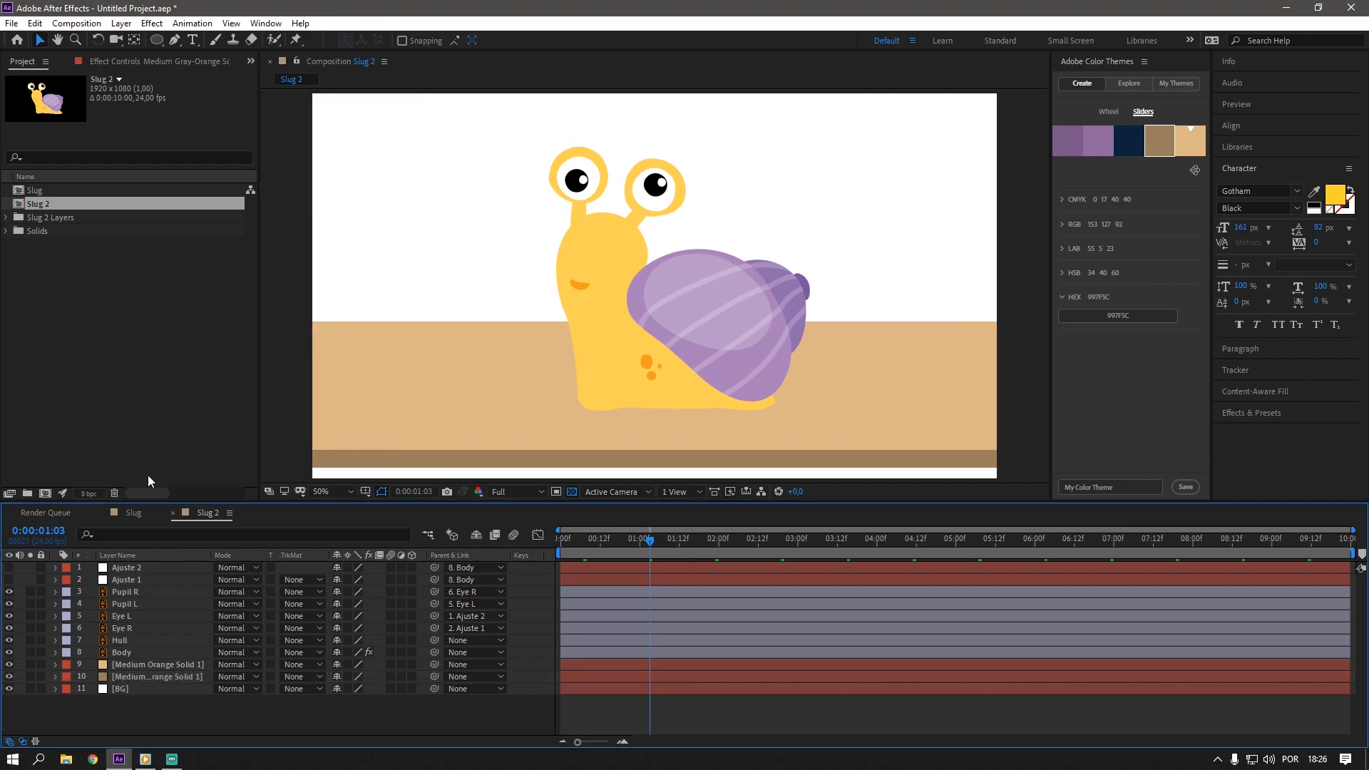
# - Draw a horizontal Pen tool line with no fill and an 11 px black stroke on the tan band beside the slug's front
pyautogui.click(174, 42)
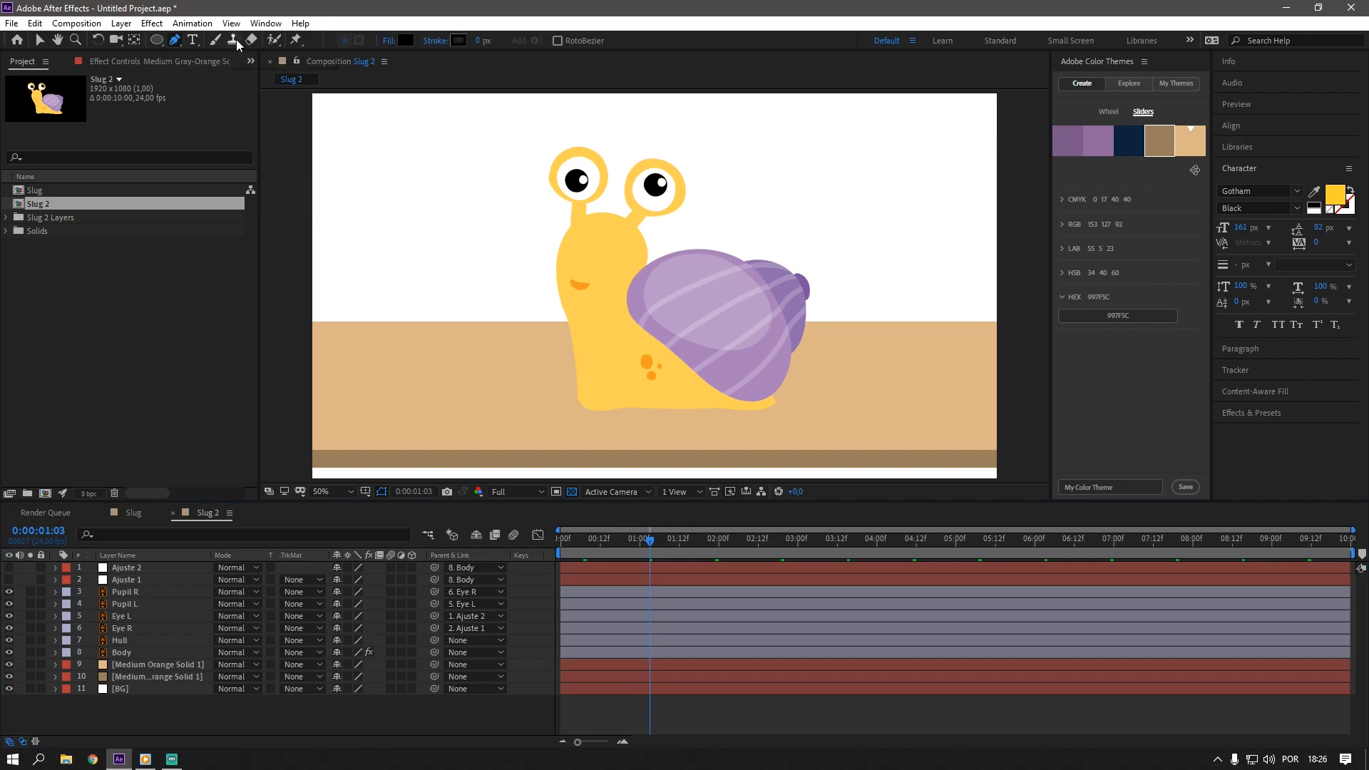
pyautogui.click(389, 41)
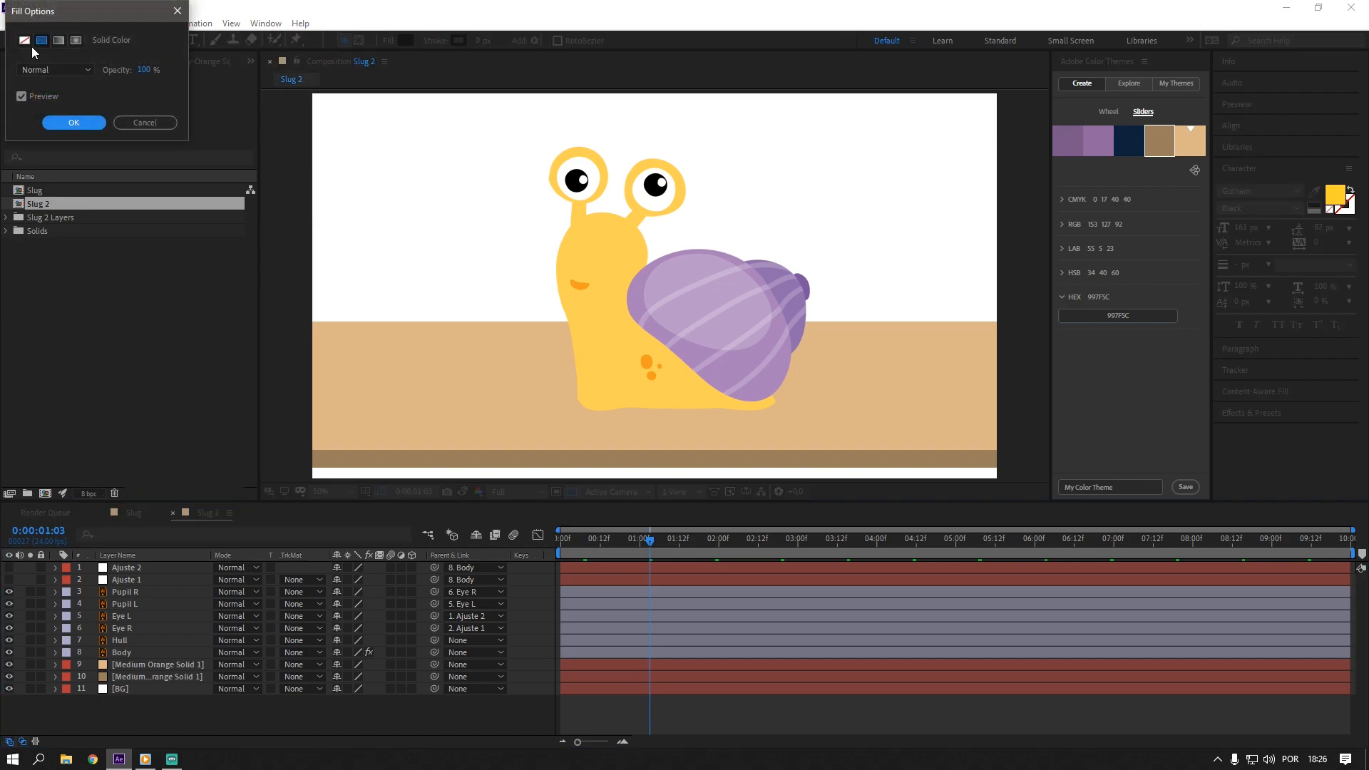
pyautogui.click(74, 122)
pyautogui.moveTo(480, 44); pyautogui.dragTo(492, 45)
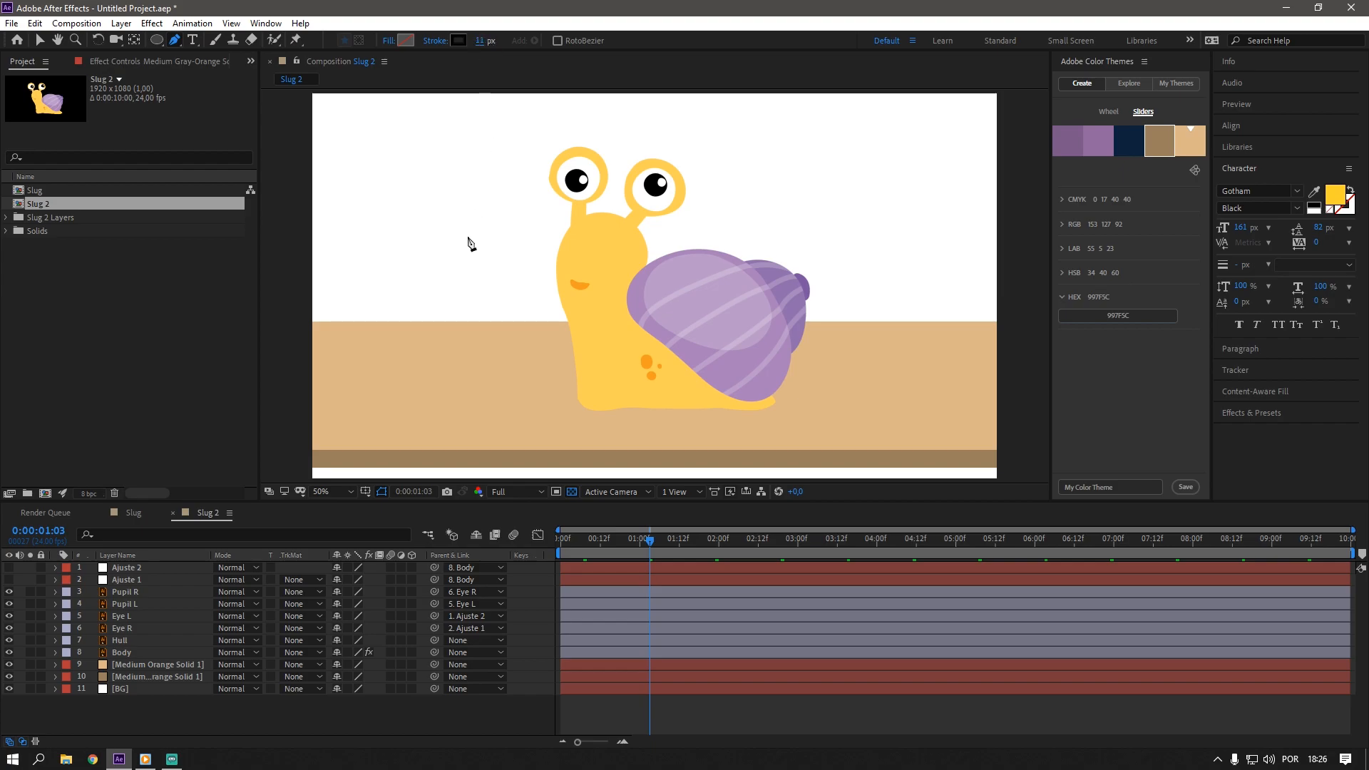
pyautogui.click(393, 350)
pyautogui.click(561, 350)
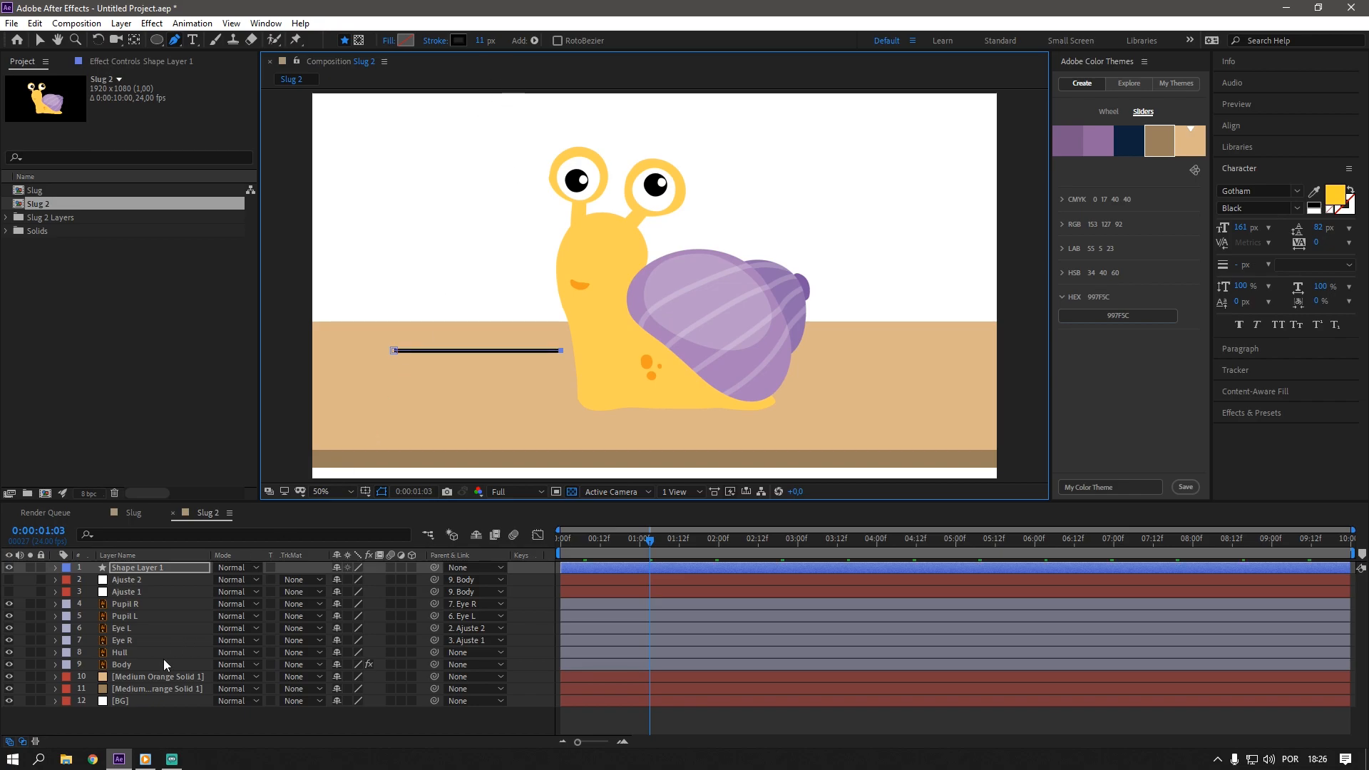
# - Duplicate Shape 1 four times within Shape Layer 1 to make five identical lines
pyautogui.press('u')
pyautogui.press('u')
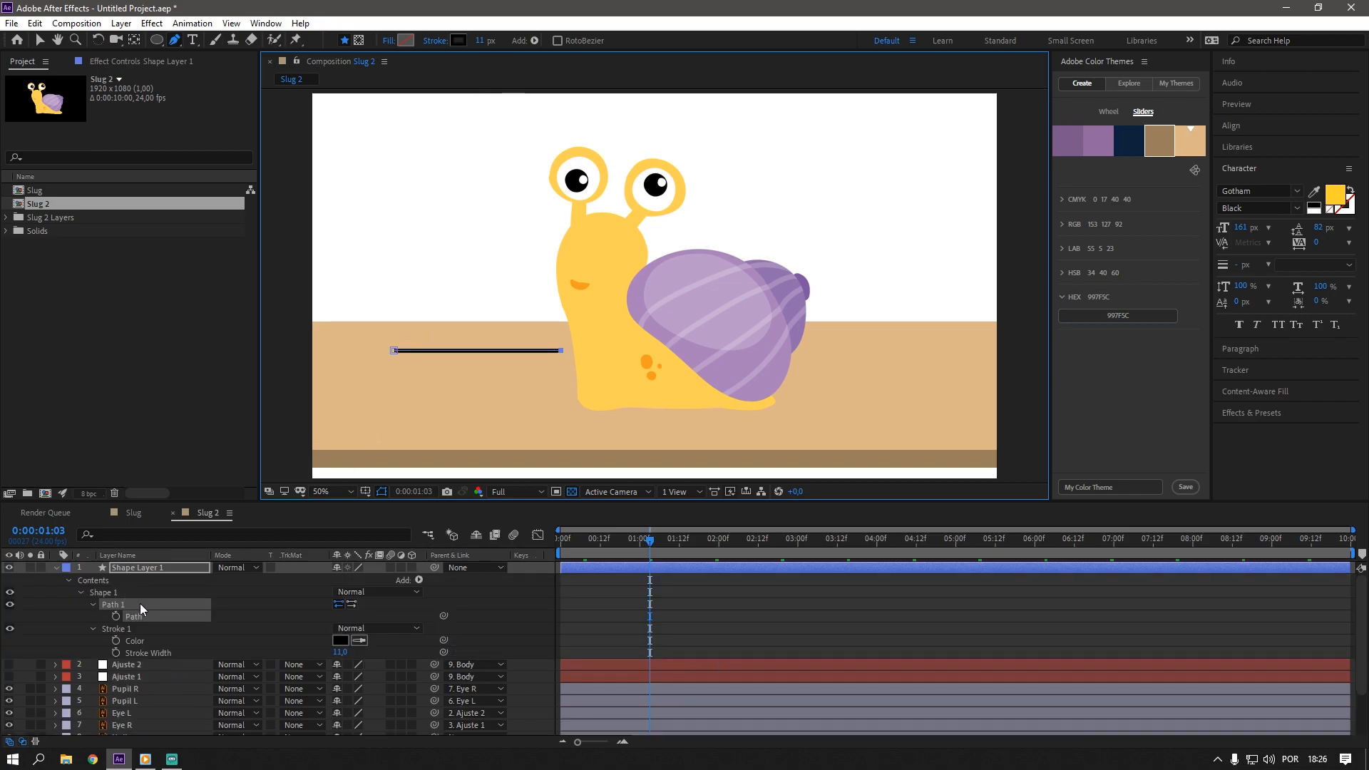
pyautogui.click(90, 591)
pyautogui.click(80, 592)
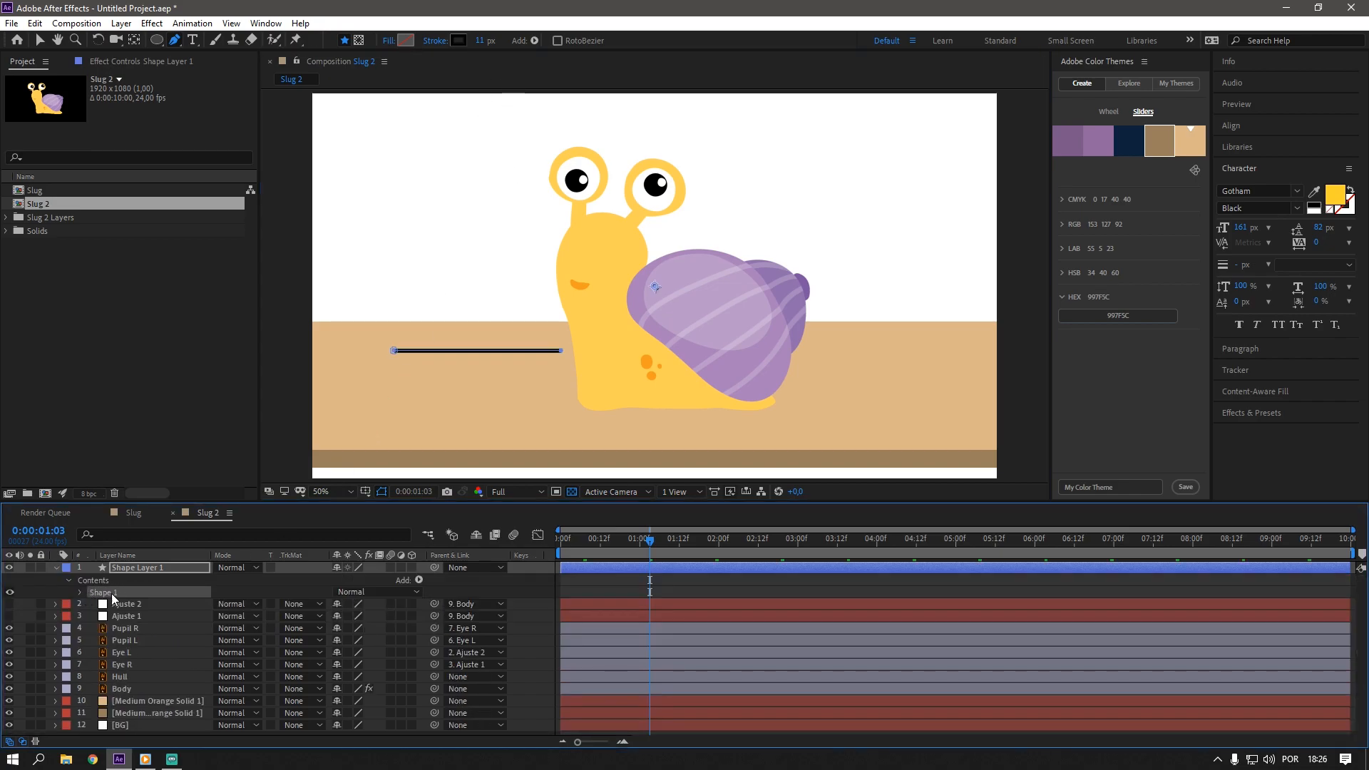
pyautogui.hotkey('ctrl', 'd')
pyautogui.hotkey('ctrl', 'd')
pyautogui.hotkey('ctrl', 'd')
pyautogui.hotkey('ctrl', 'd')
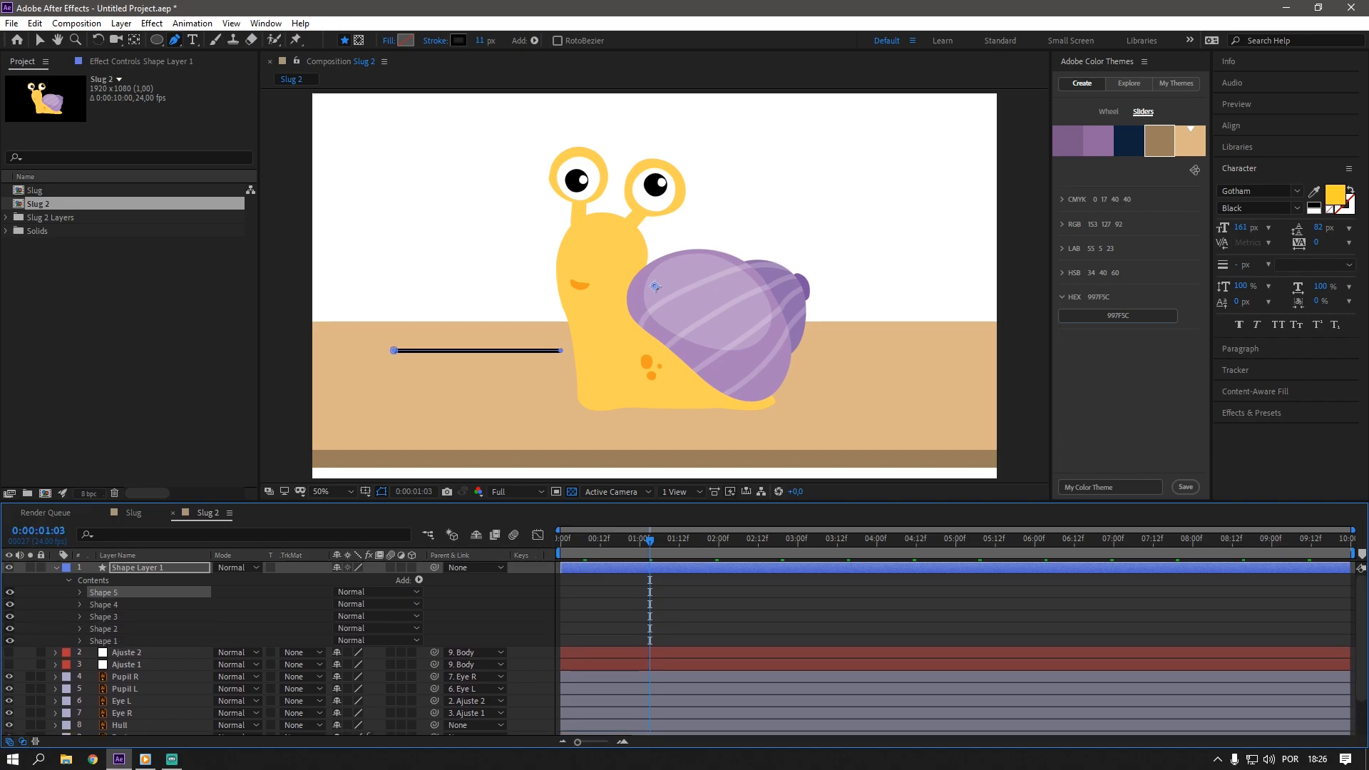
# - Spread the five line shapes across the tan ground at staggered heights, with two running past the composition's side edges
pyautogui.click(125, 639)
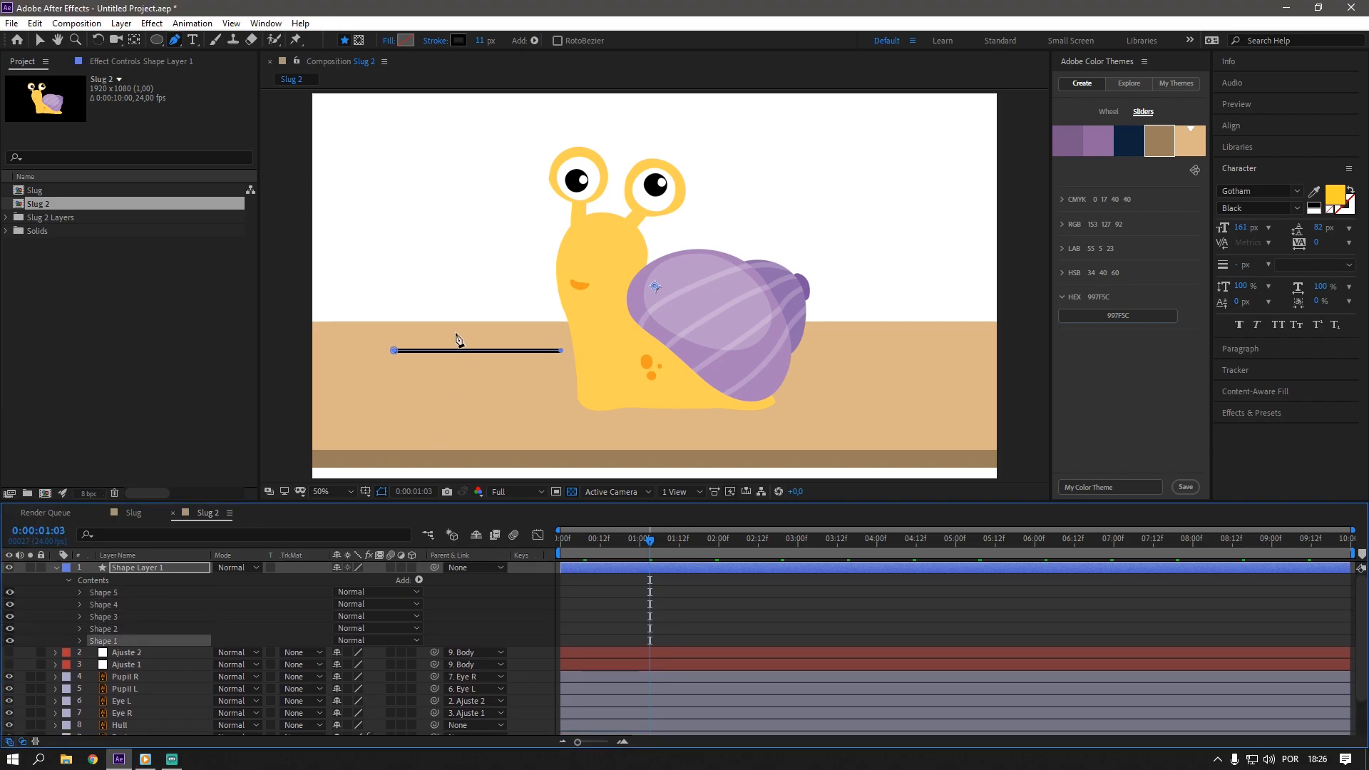
pyautogui.click(43, 39)
pyautogui.moveTo(487, 351); pyautogui.dragTo(352, 390)
pyautogui.moveTo(552, 412); pyautogui.dragTo(573, 437)
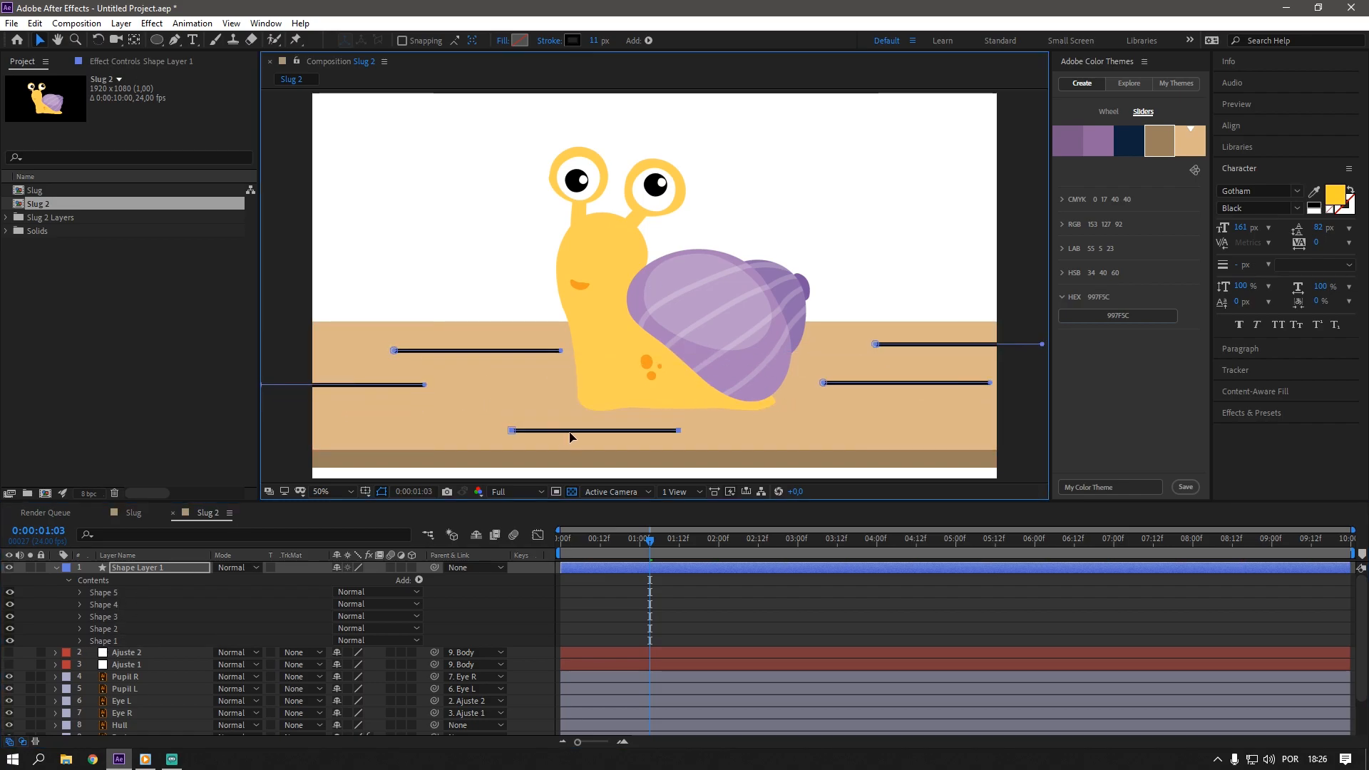
pyautogui.moveTo(876, 385); pyautogui.dragTo(880, 405)
# - Keyframe Shape Layer 1's Position at 709, 540 at 0:00:00:00 and 1297, 540 at 0:00:09:23
pyautogui.click(559, 541)
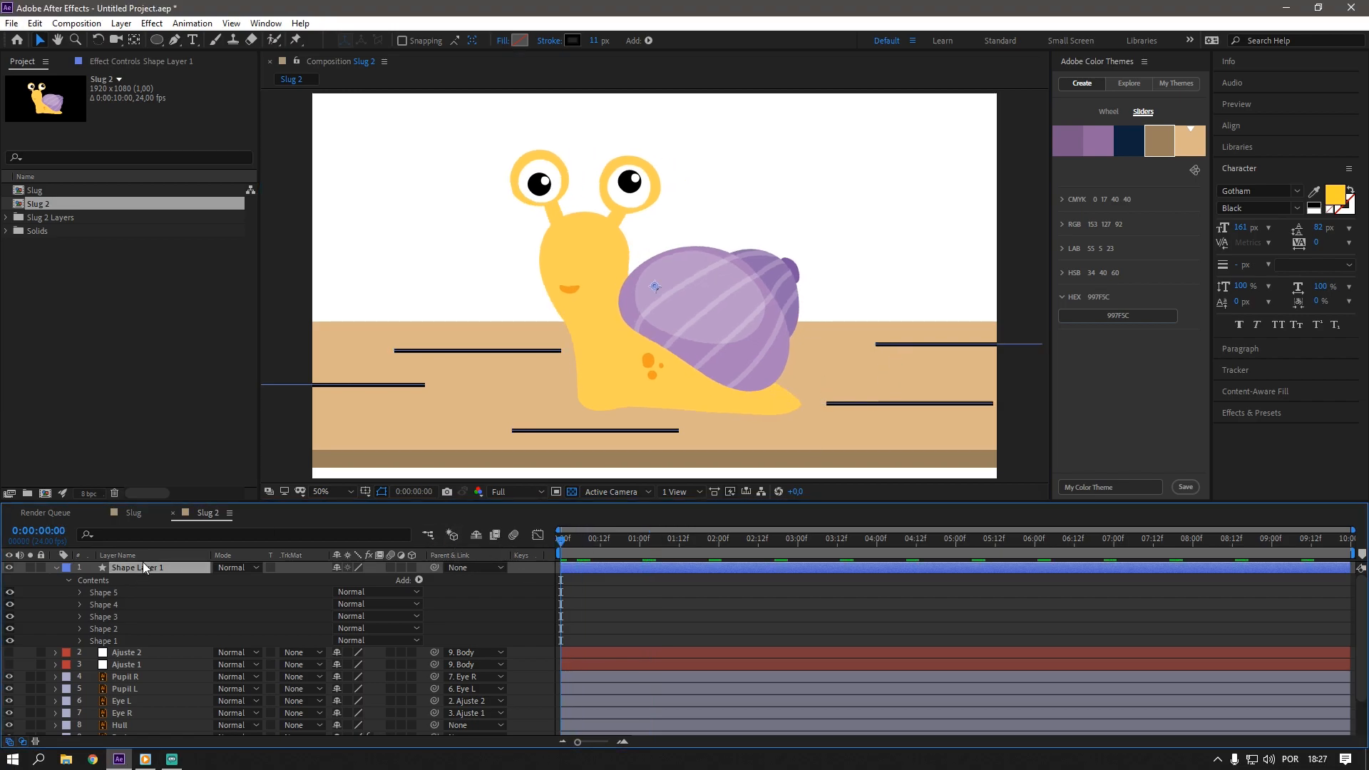
pyautogui.press('p')
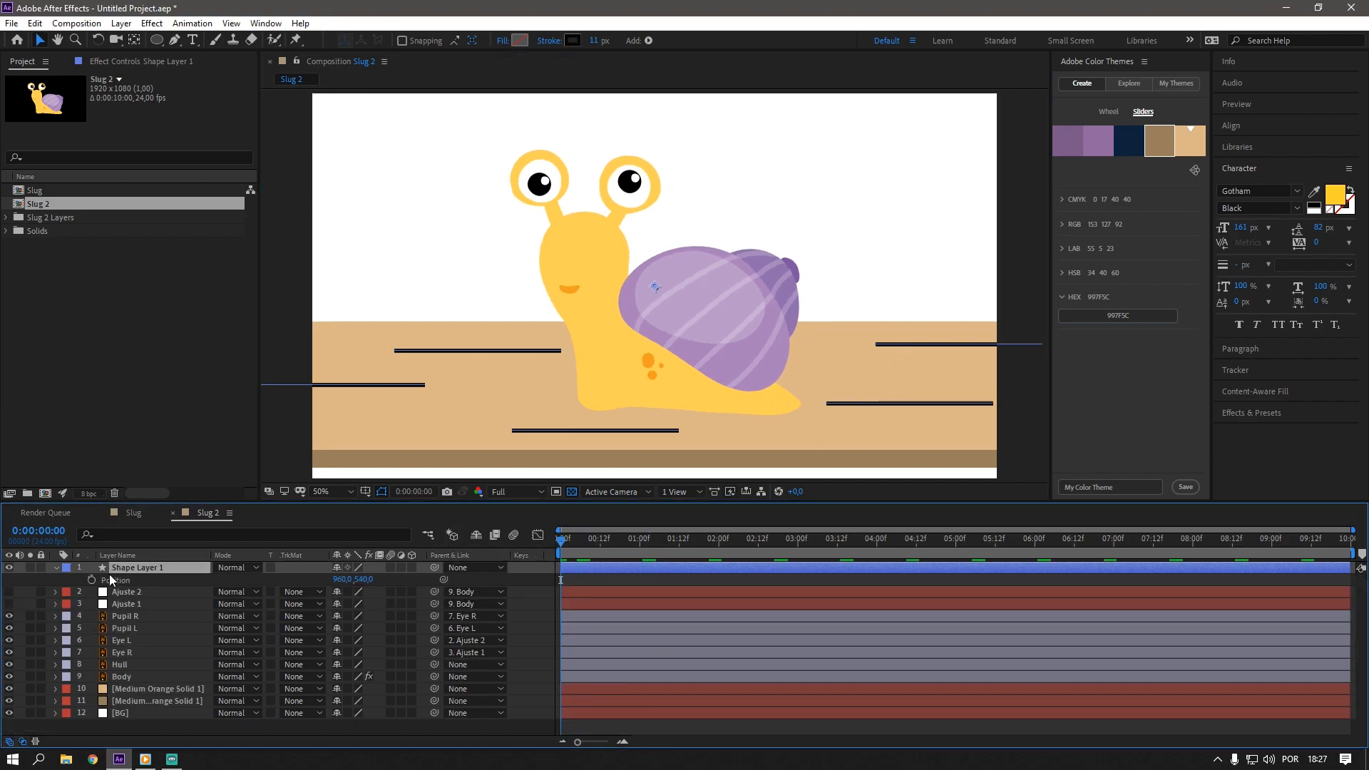
pyautogui.click(92, 580)
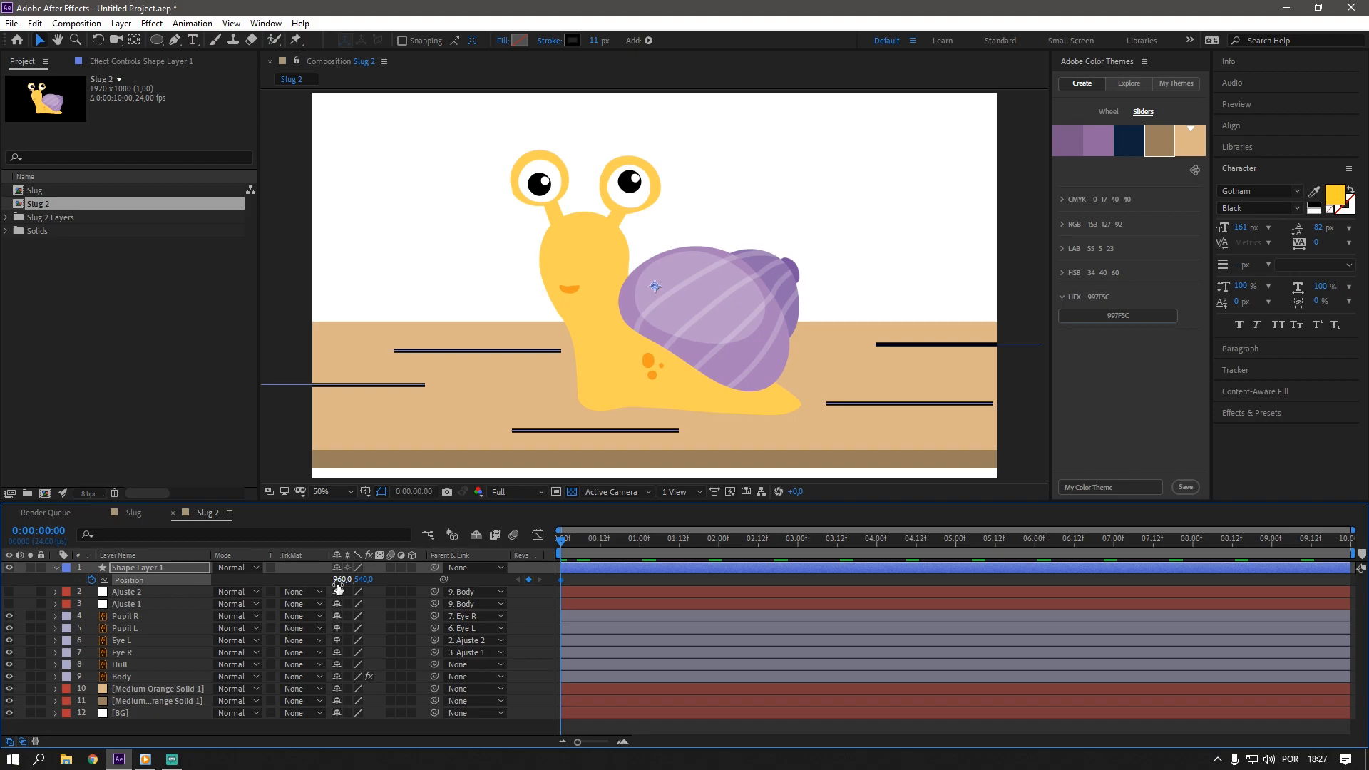
pyautogui.moveTo(338, 589); pyautogui.dragTo(175, 591)
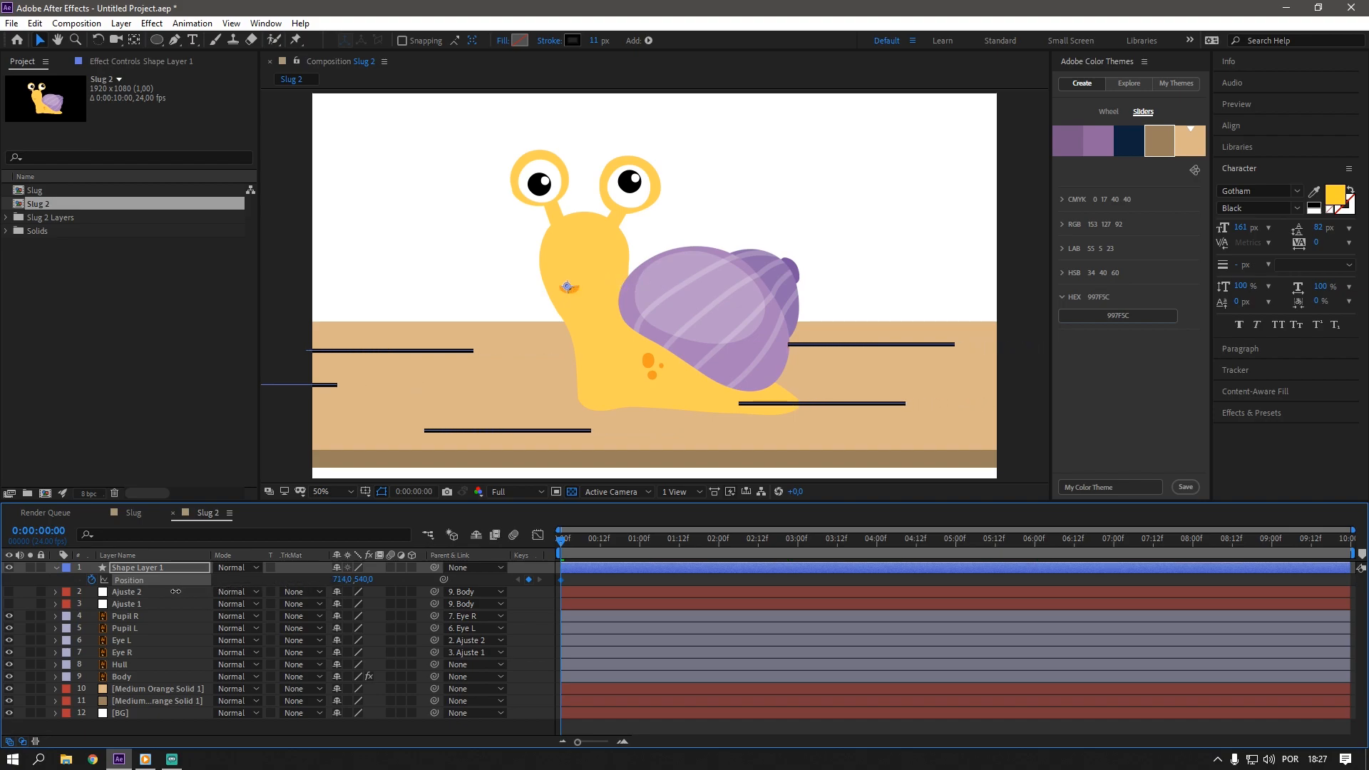
pyautogui.moveTo(646, 545); pyautogui.dragTo(1348, 543)
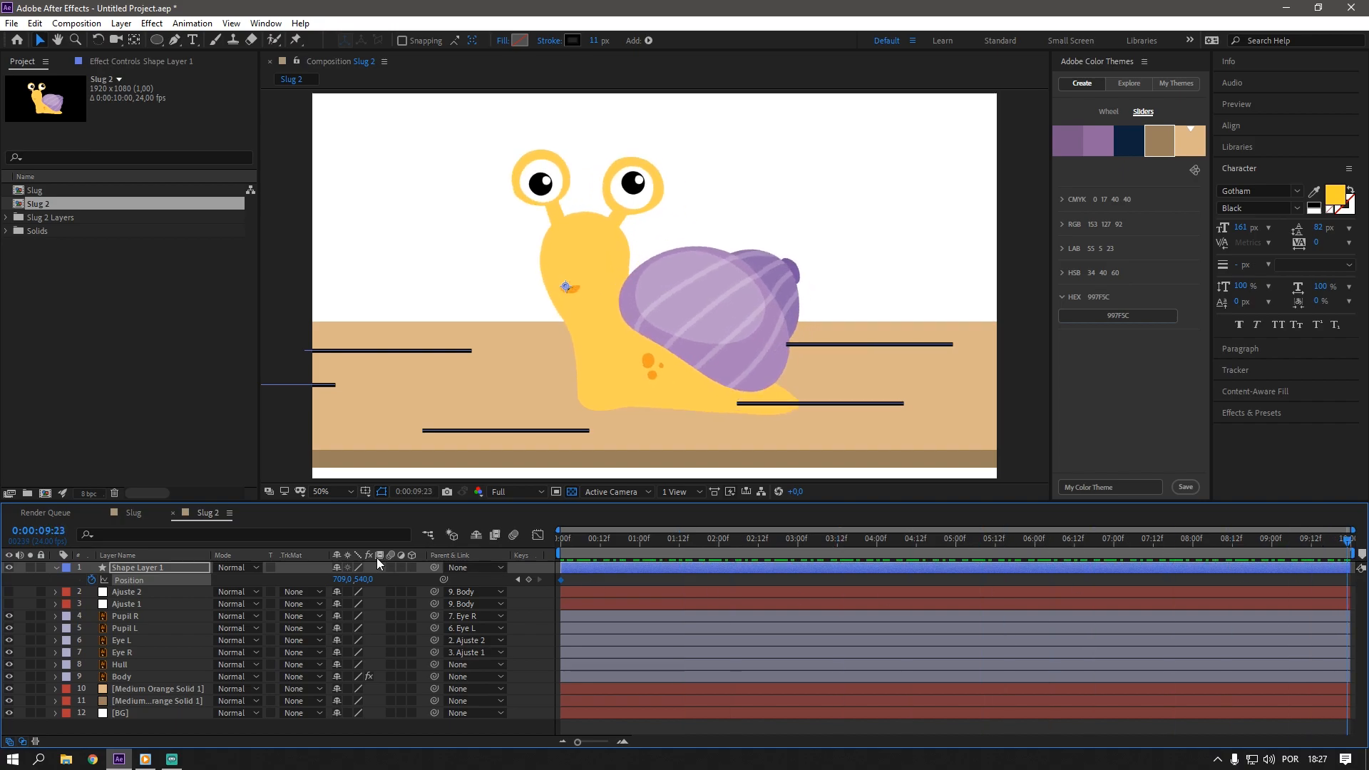
pyautogui.moveTo(340, 579); pyautogui.dragTo(777, 601)
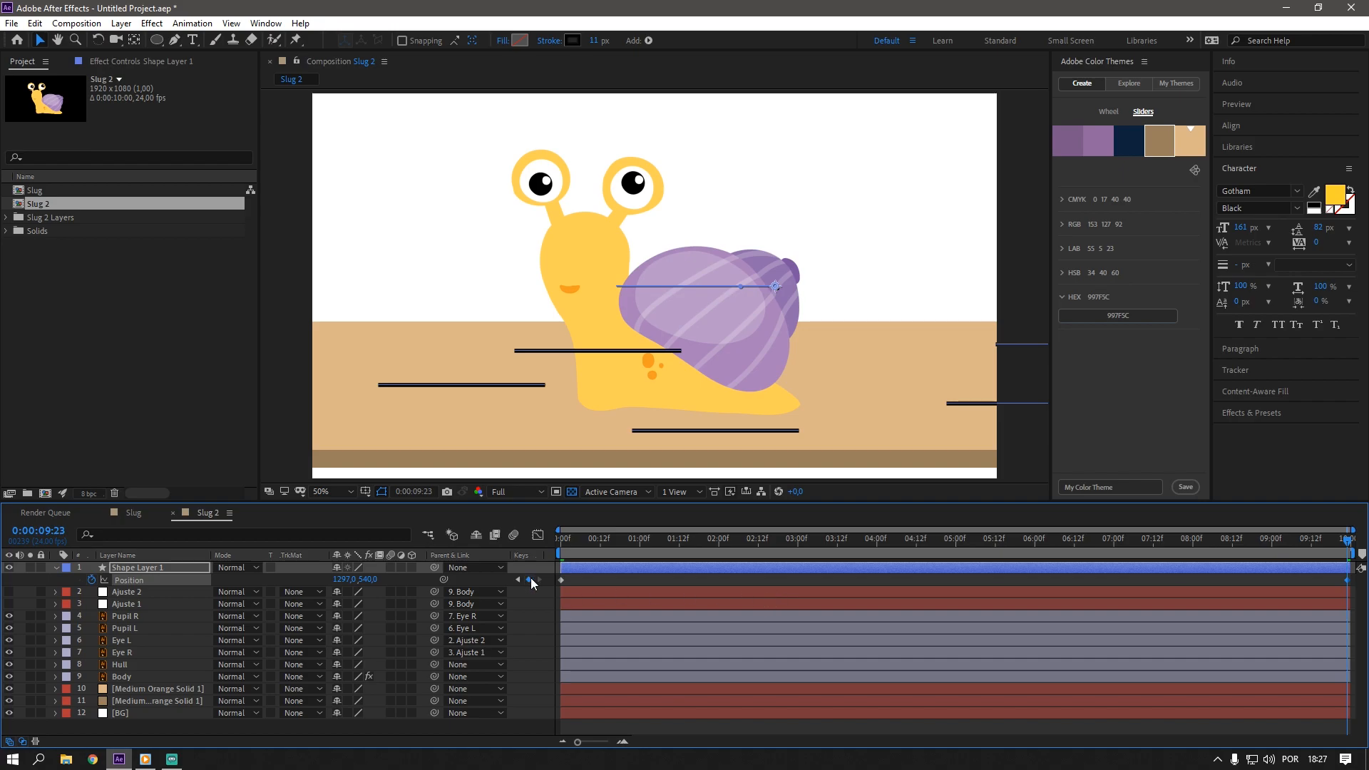
# - Play back the moving ground lines, collapse Shape Layer 1, and stack it directly beneath the Body layer
pyautogui.press('space')
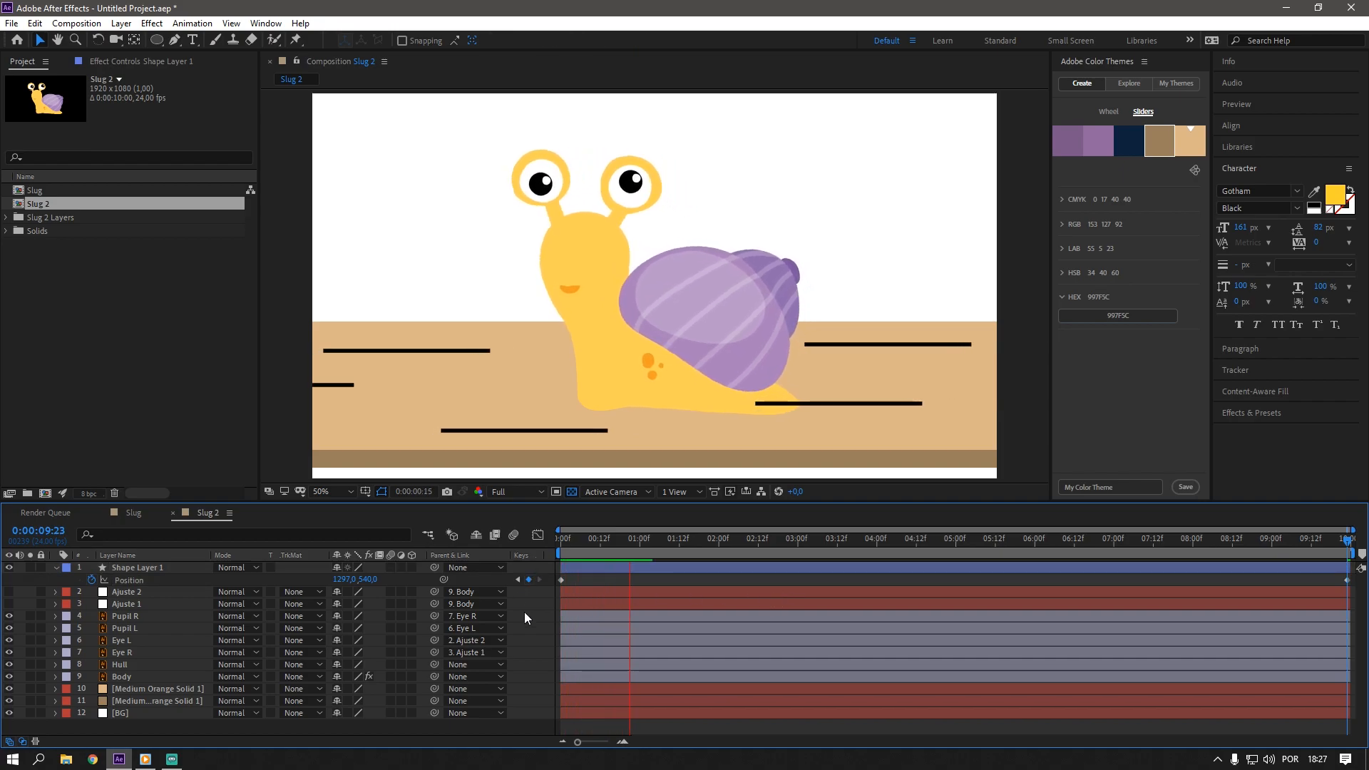
pyautogui.press('space')
pyautogui.press('u')
pyautogui.moveTo(145, 576); pyautogui.dragTo(158, 673)
pyautogui.press('space')
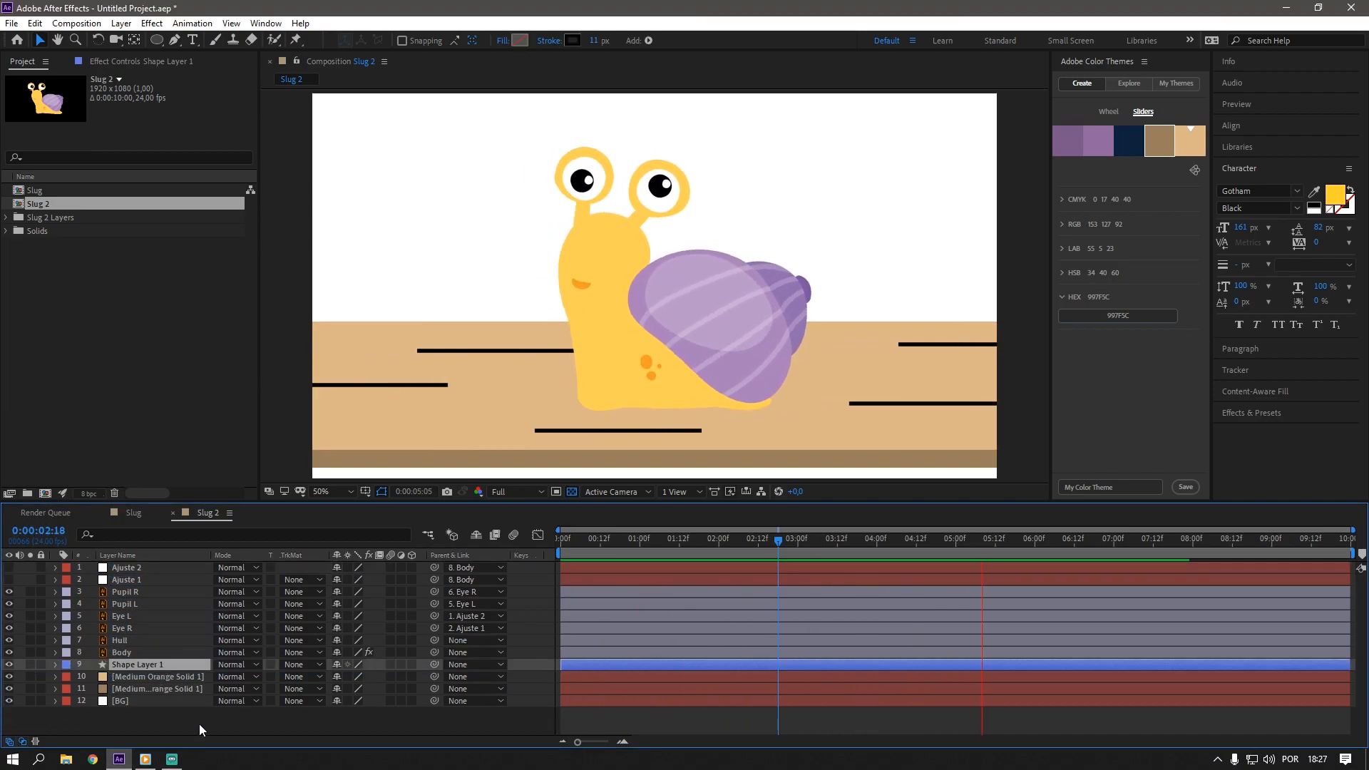
pyautogui.click(578, 539)
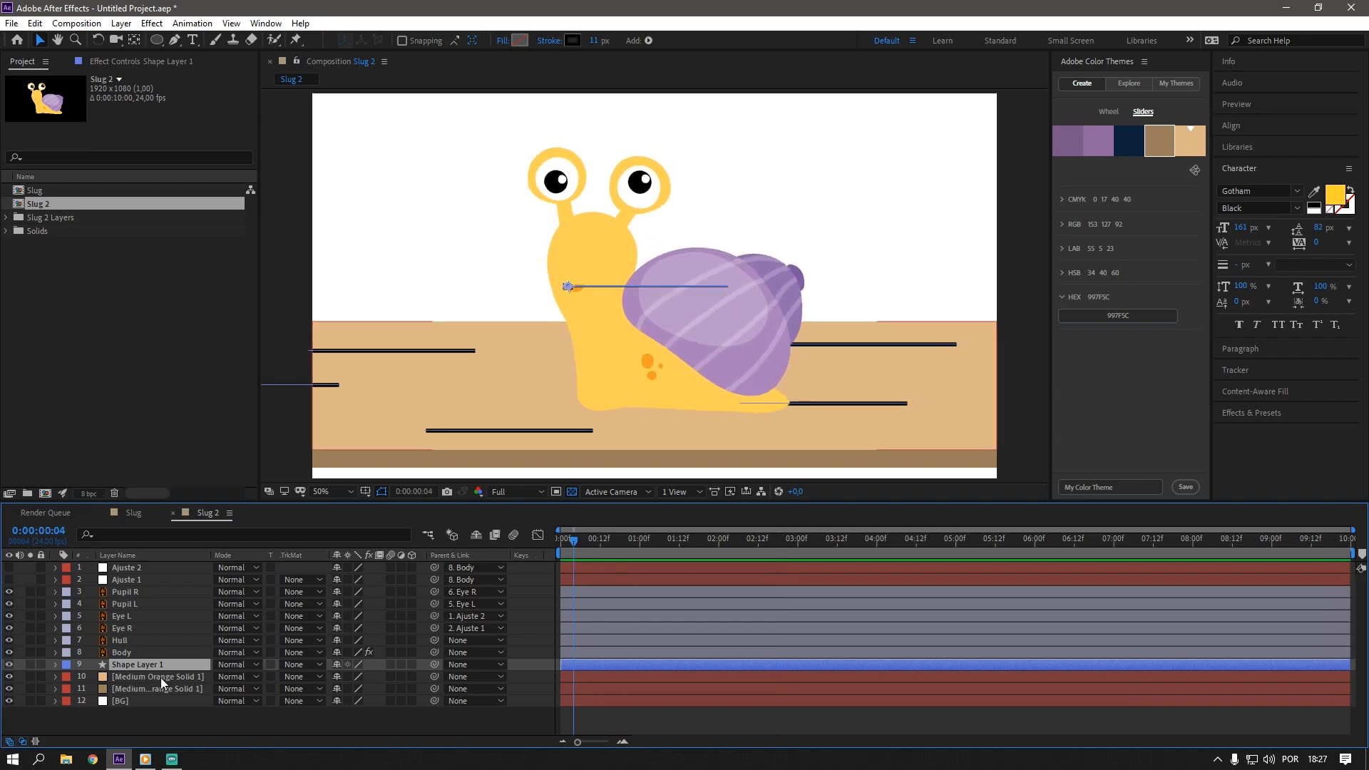
# - Lower the Opacity of Shape Layer 1 to 41% to soften the ground lines, and collapse the layer
pyautogui.click(55, 664)
pyautogui.scroll(-1, 131, 709)
pyautogui.moveTo(340, 693); pyautogui.dragTo(305, 702)
pyautogui.press('F2')
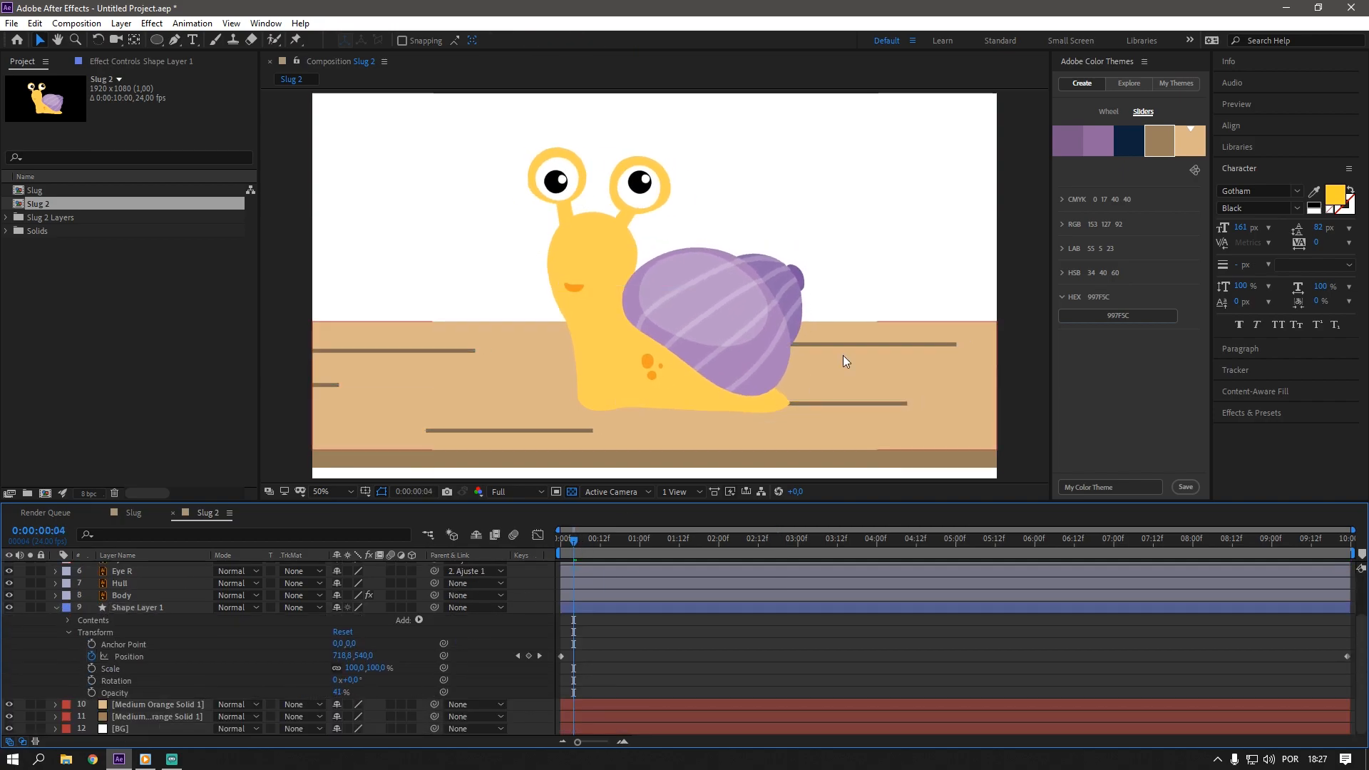
pyautogui.click(56, 607)
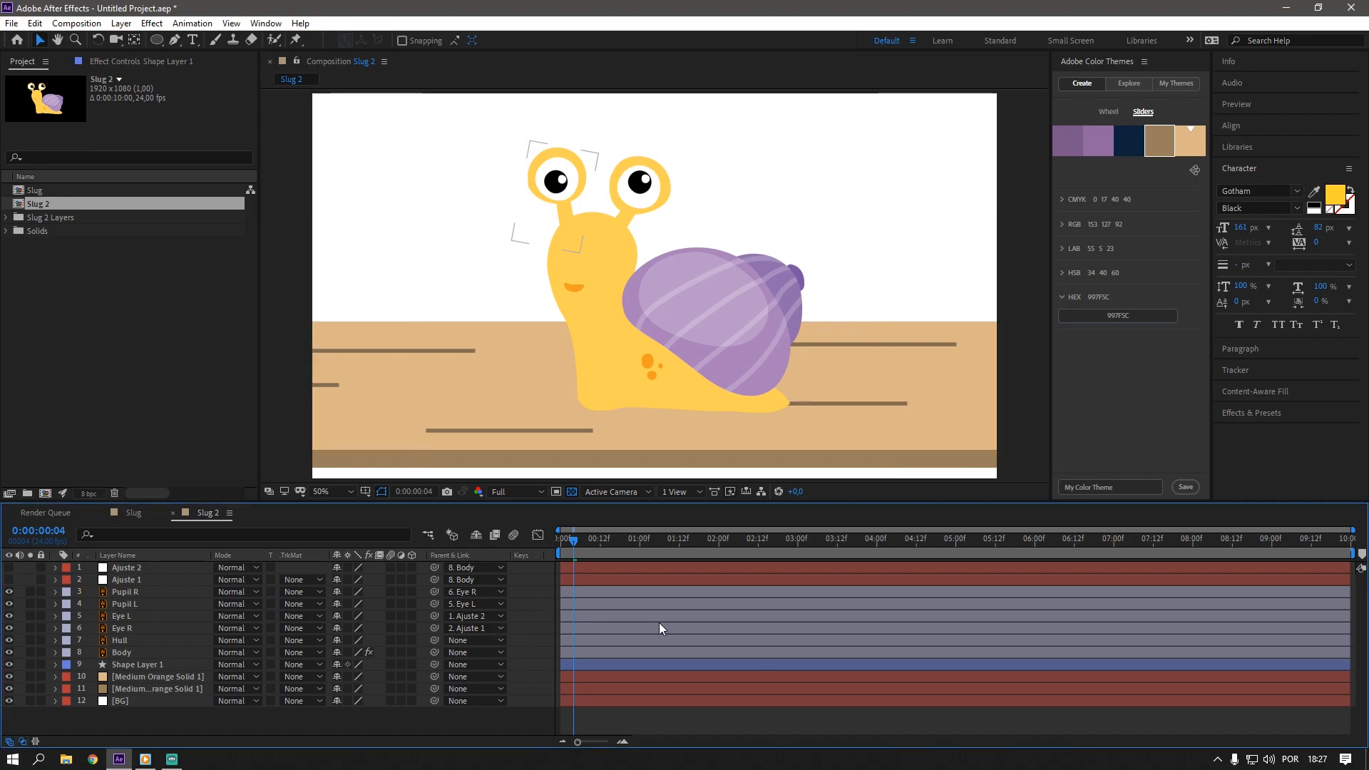
# - Create a new black solid layer at 1920 x 1080 px
pyautogui.hotkey('ctrl', 'y')
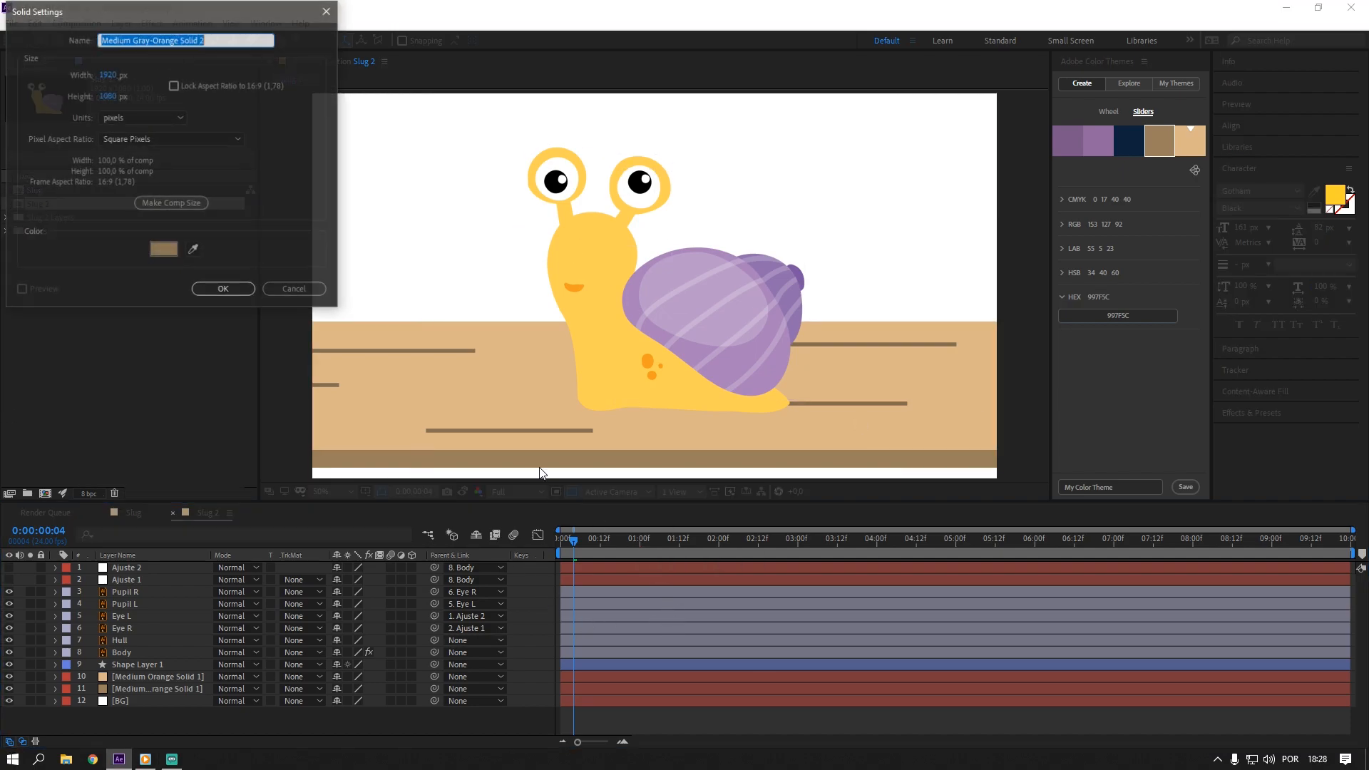
pyautogui.click(164, 248)
pyautogui.click(102, 171)
pyautogui.click(330, 37)
pyautogui.click(229, 288)
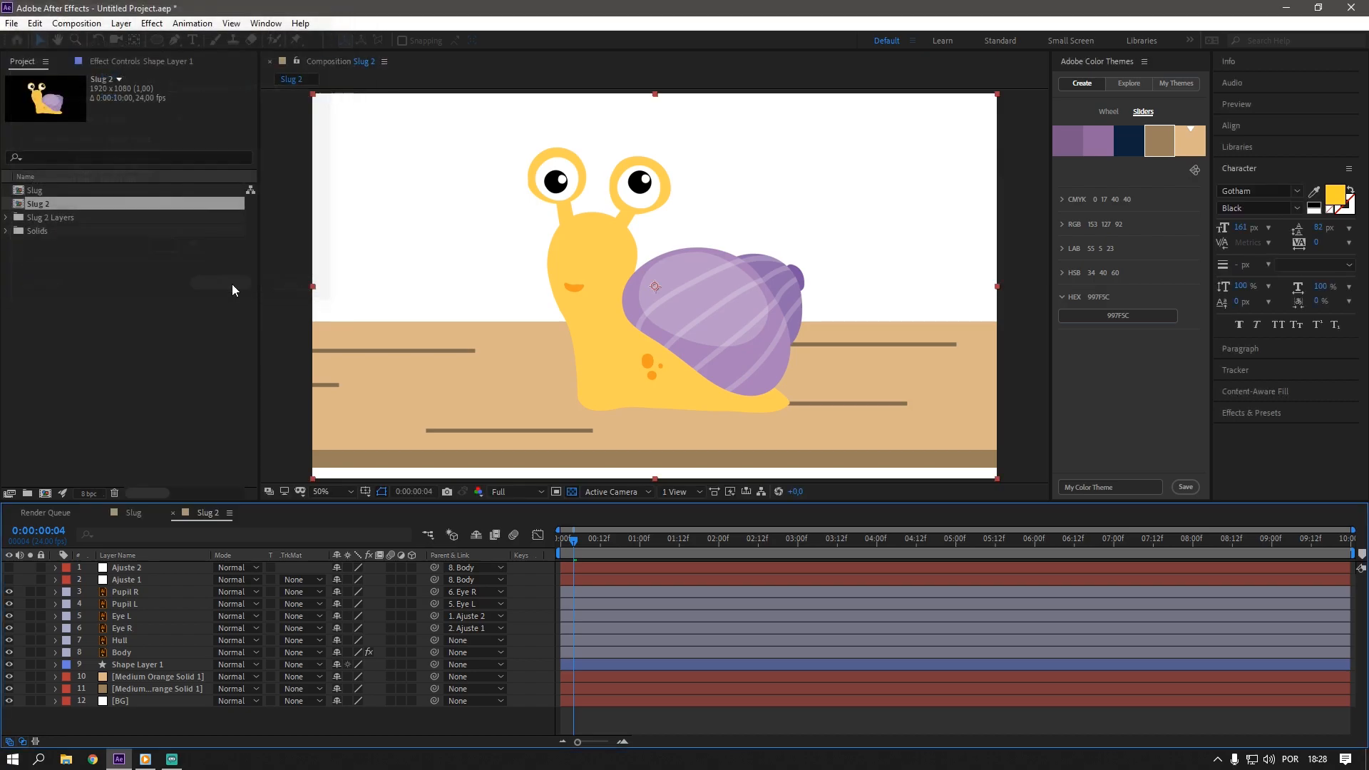
# - Mask the black solid to a wide, flat ellipse under the slug's base and stack the layer directly beneath Body
pyautogui.click(157, 40)
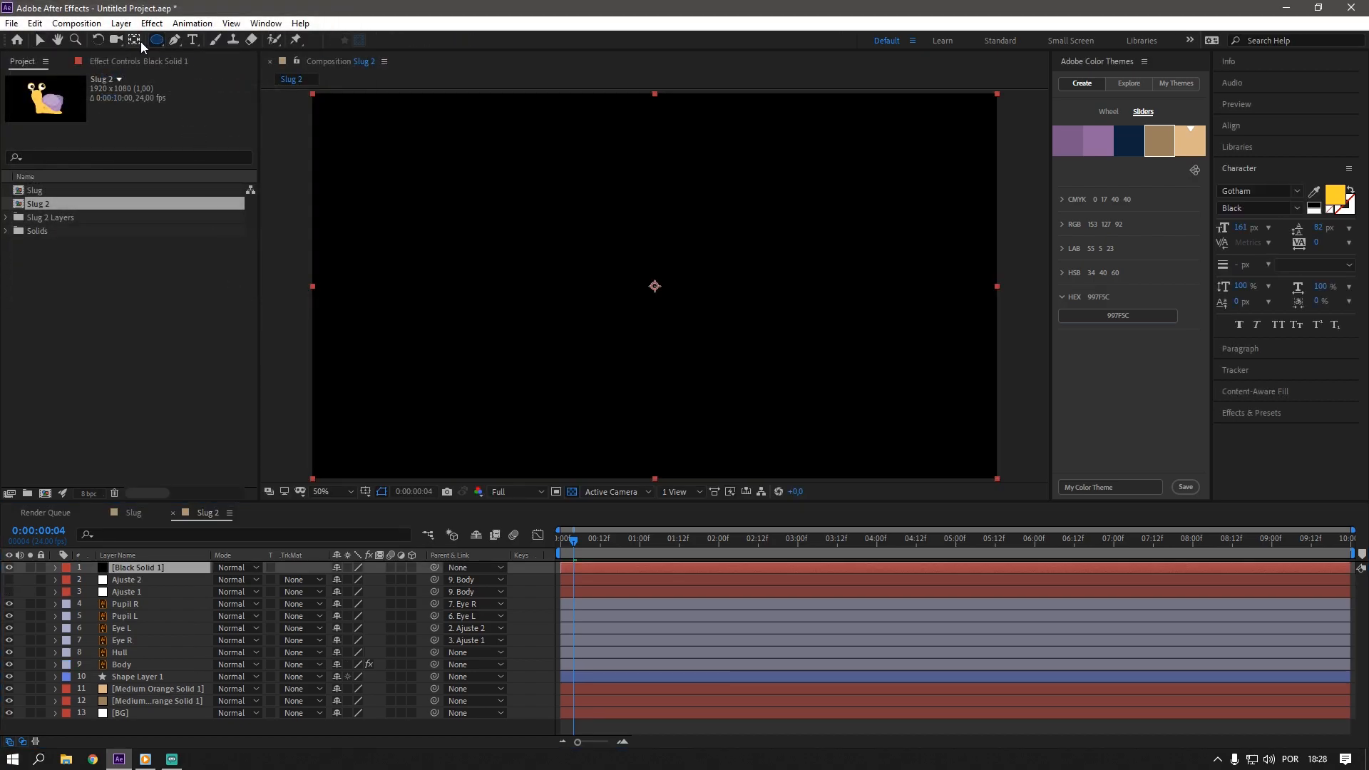
pyautogui.click(157, 571)
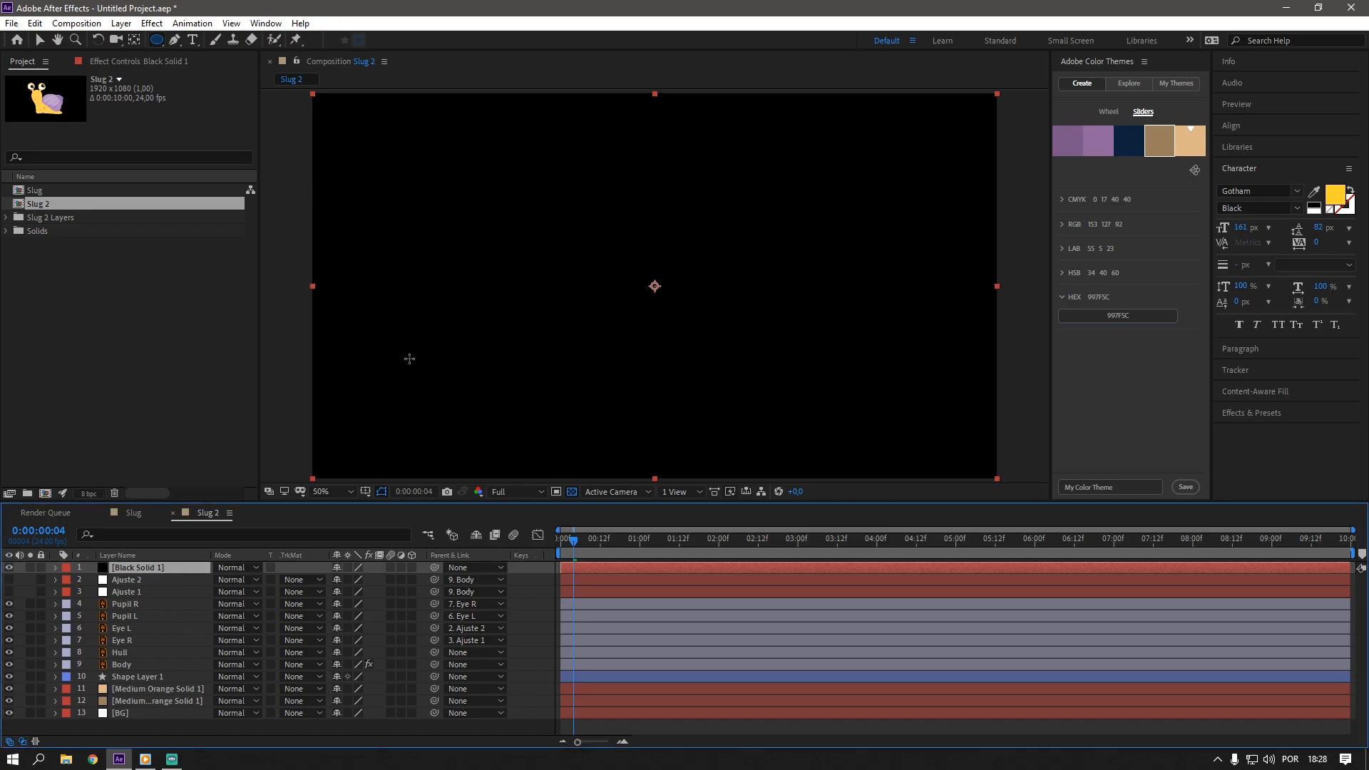
pyautogui.moveTo(550, 349)
pyautogui.mouseDown()
pyautogui.moveTo(688, 392)
pyautogui.moveTo(754, 378)
pyautogui.moveTo(750, 362)
pyautogui.moveTo(799, 422)
pyautogui.mouseUp()
pyautogui.click(57, 567)
pyautogui.moveTo(140, 563); pyautogui.dragTo(127, 670)
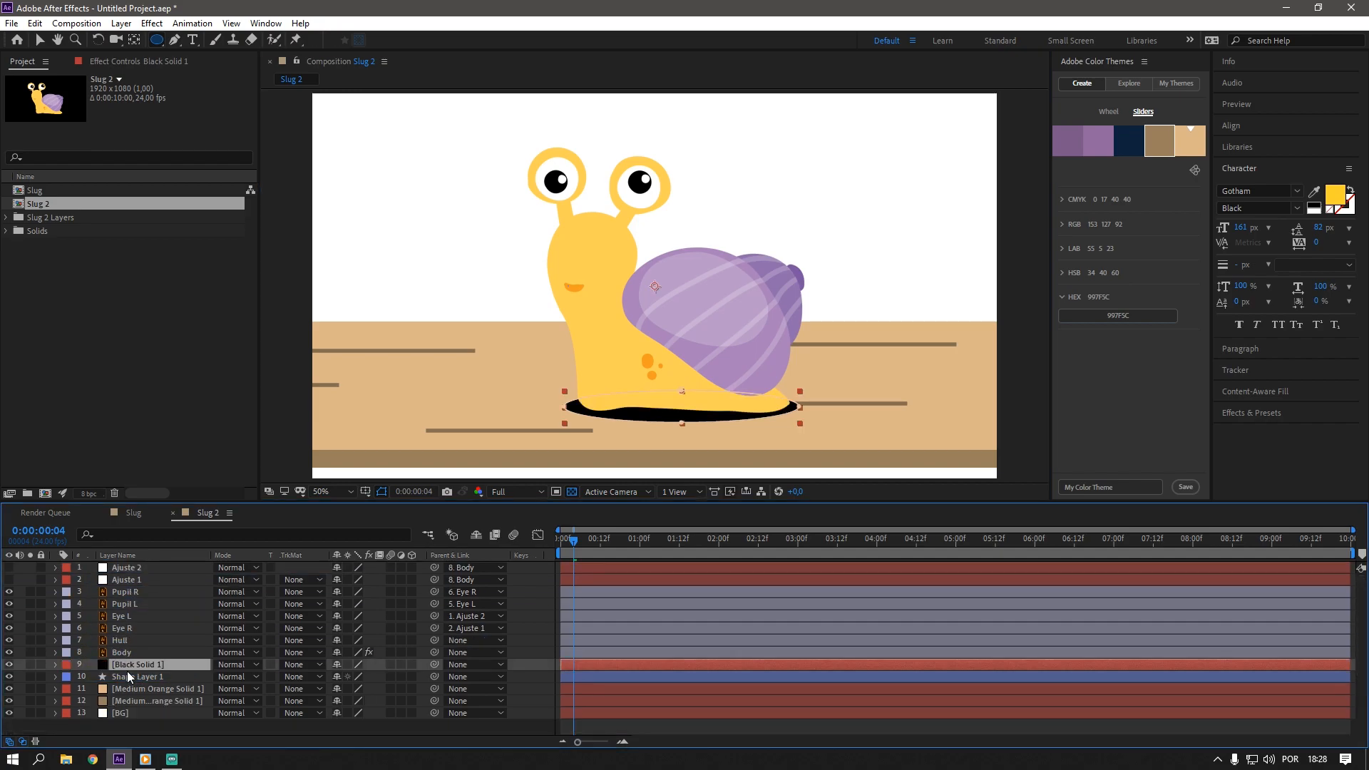
# - Set the Mask Opacity of the black solid's elliptical mask to 50%
pyautogui.click(54, 664)
pyautogui.click(80, 688)
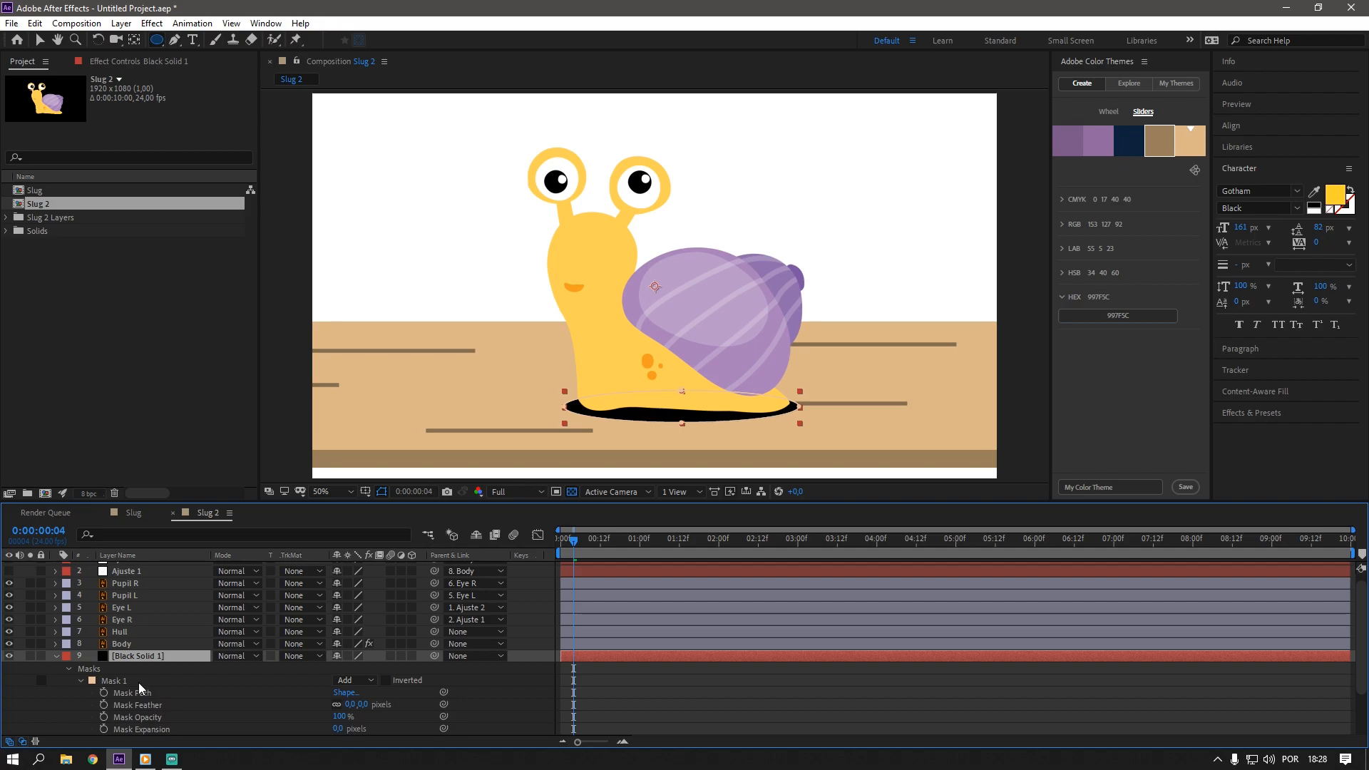
pyautogui.scroll(-2, 214, 692)
pyautogui.click(347, 681)
pyautogui.write('50')
pyautogui.press('Return')
# - Set the shadow mask's Mask Feather to 150 pixels in both directions and play back the animation
pyautogui.moveTo(350, 668); pyautogui.dragTo(473, 668)
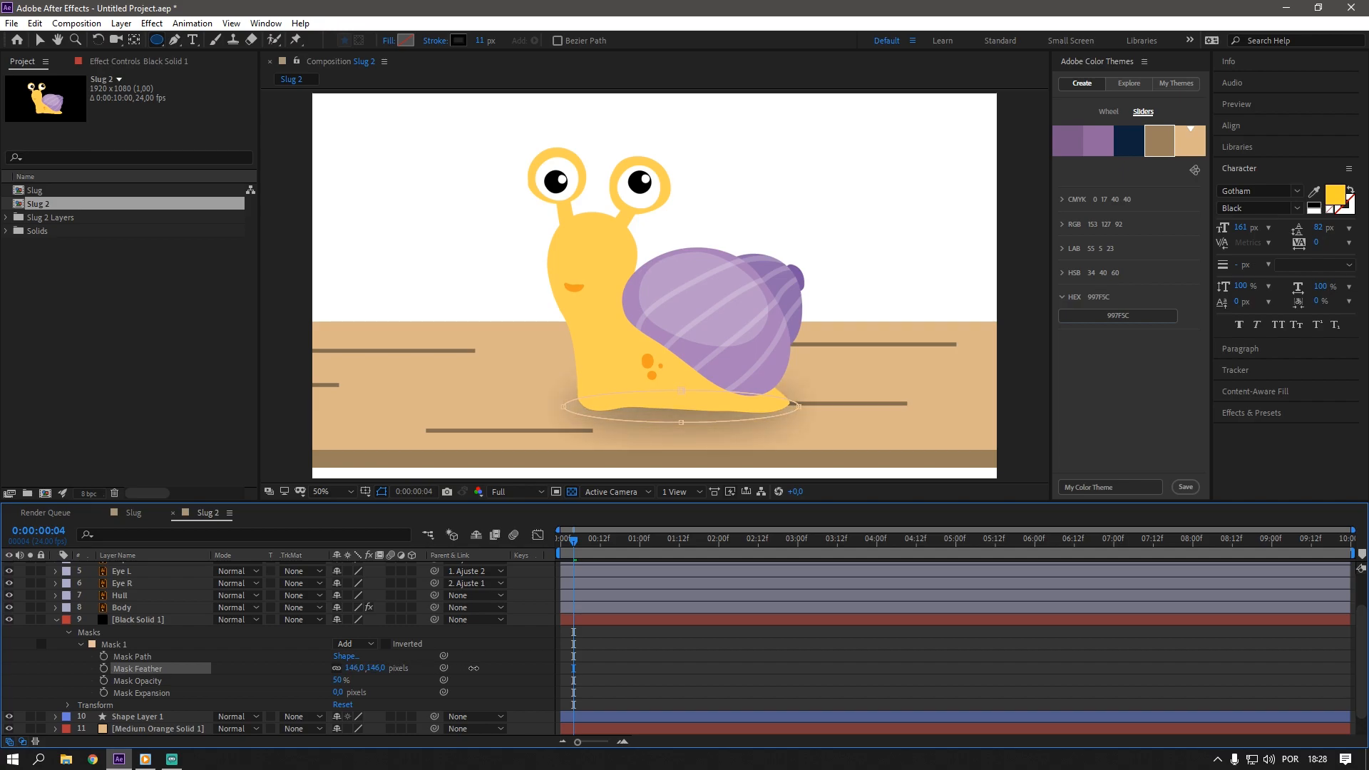
pyautogui.click(376, 668)
pyautogui.write('10')
pyautogui.press('BackSpace')
pyautogui.write('50')
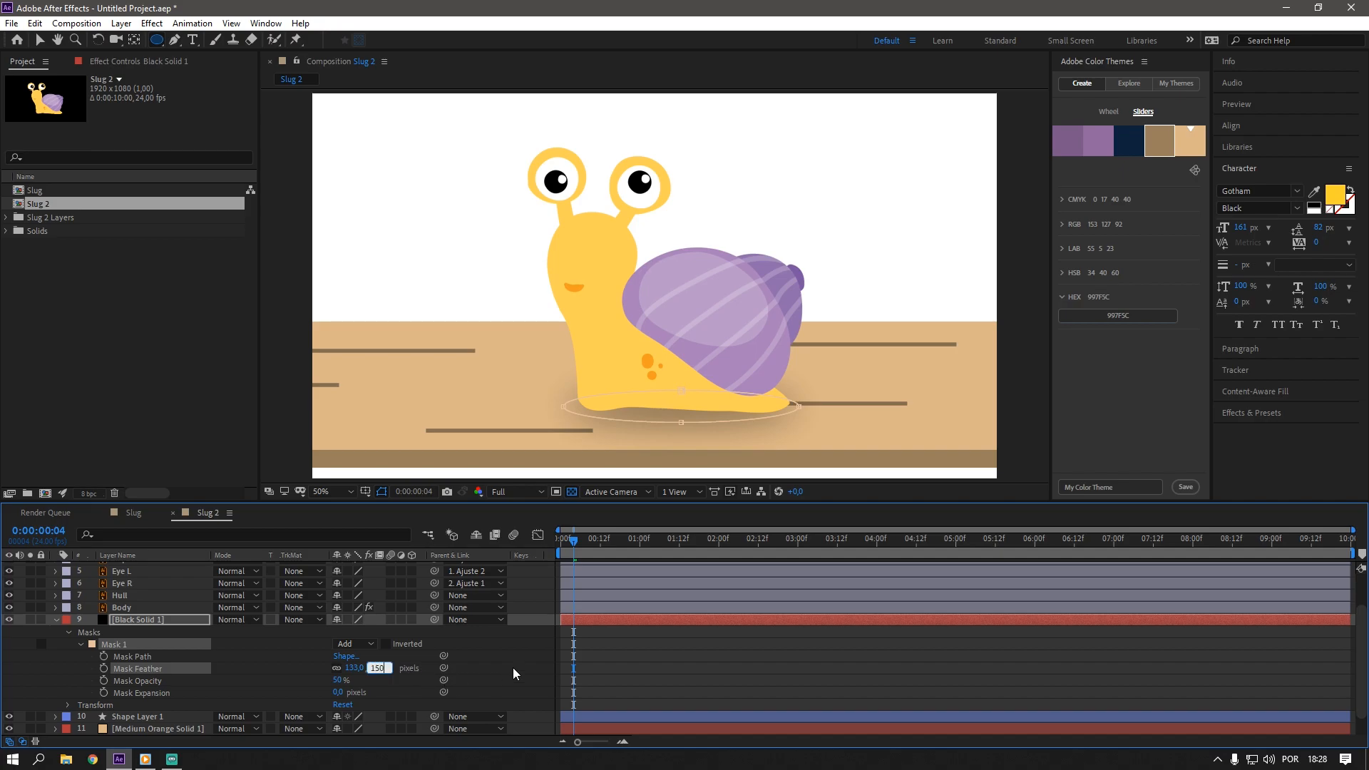
pyautogui.click(511, 669)
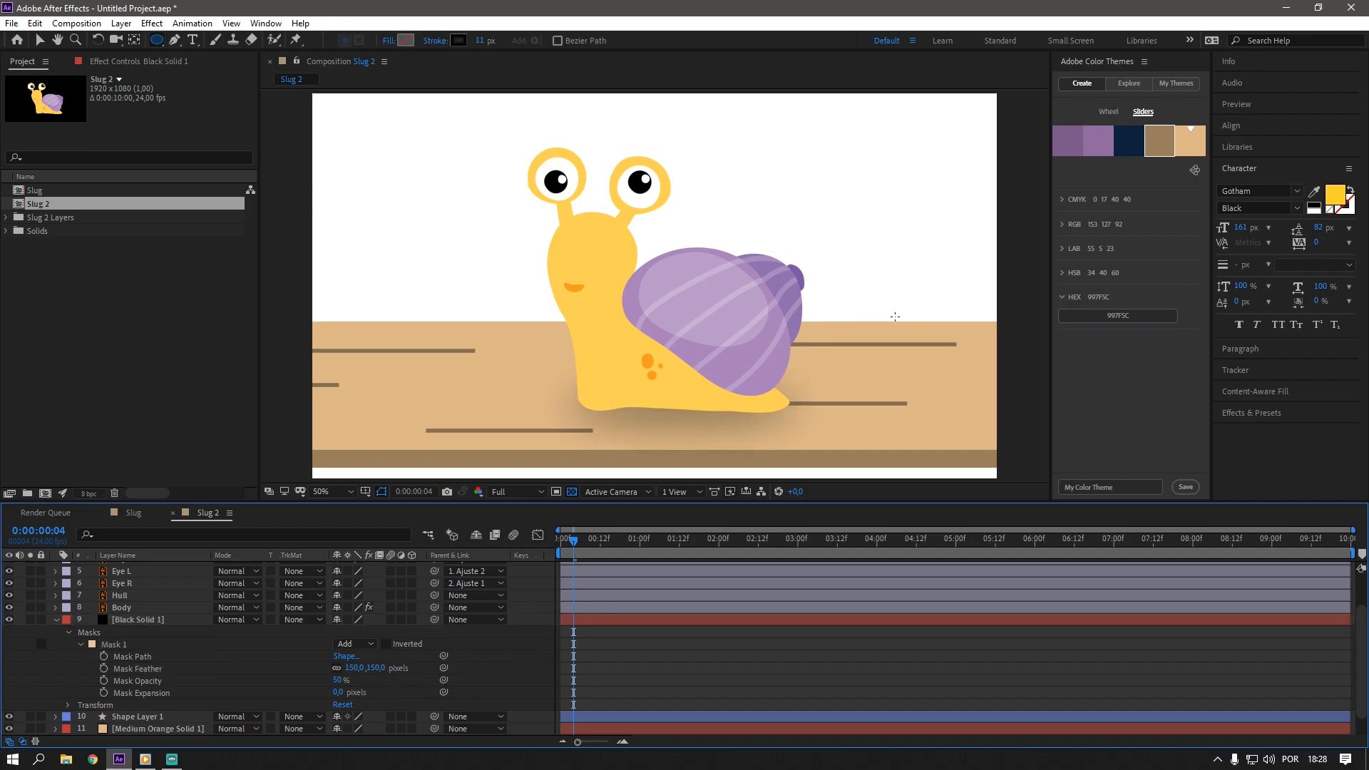
pyautogui.press('space')
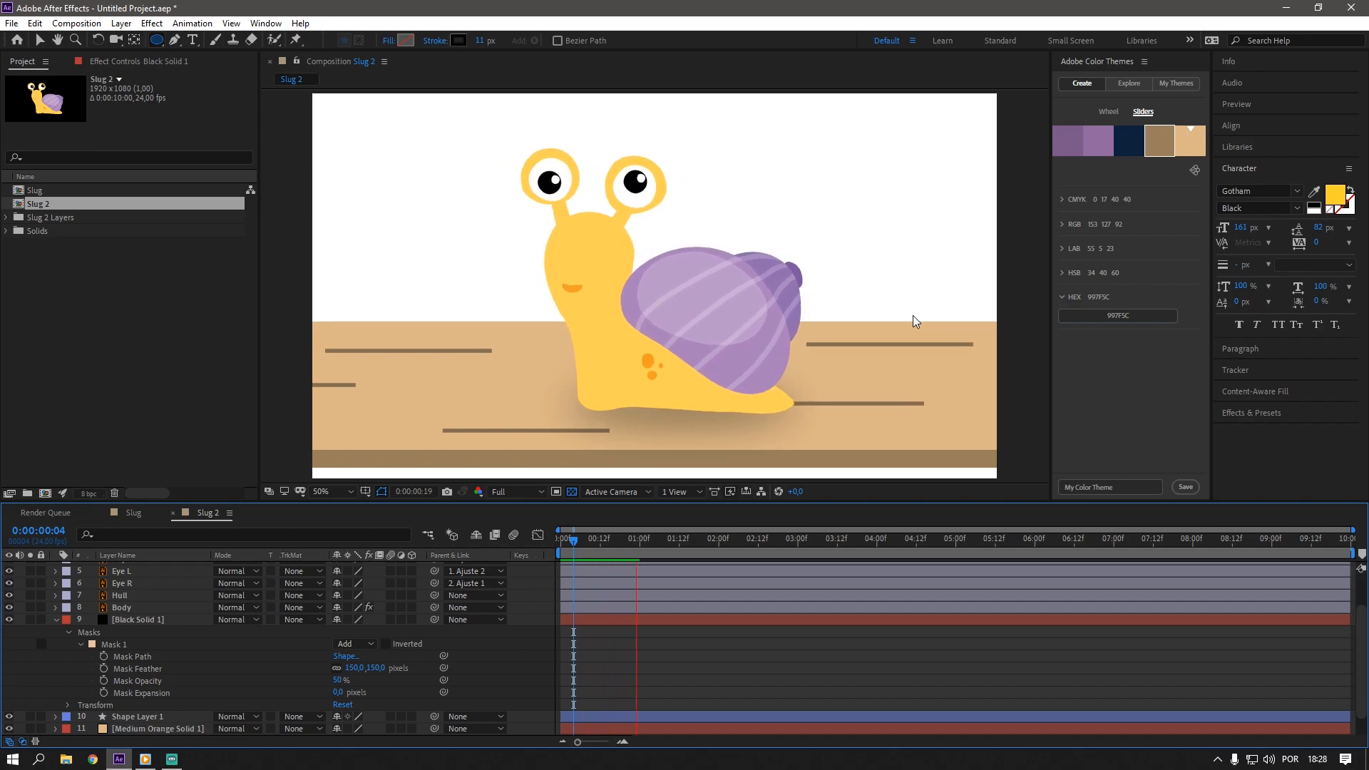